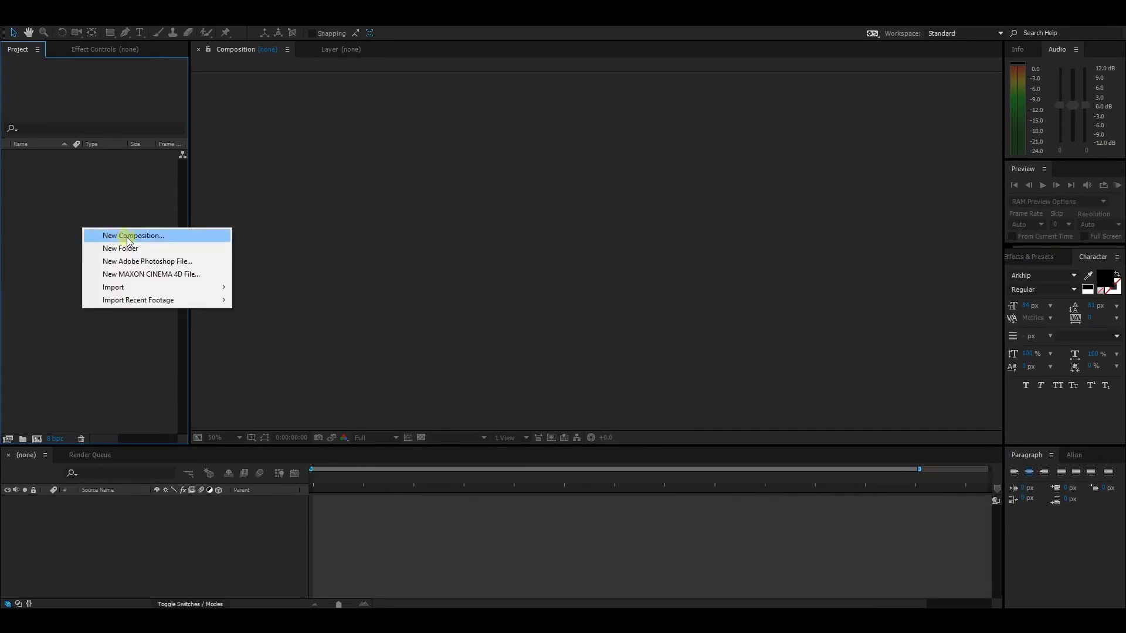
Step: Create a composition with the HDTV 1080 25 preset and show the title/action safe guides
left_click(128, 237)
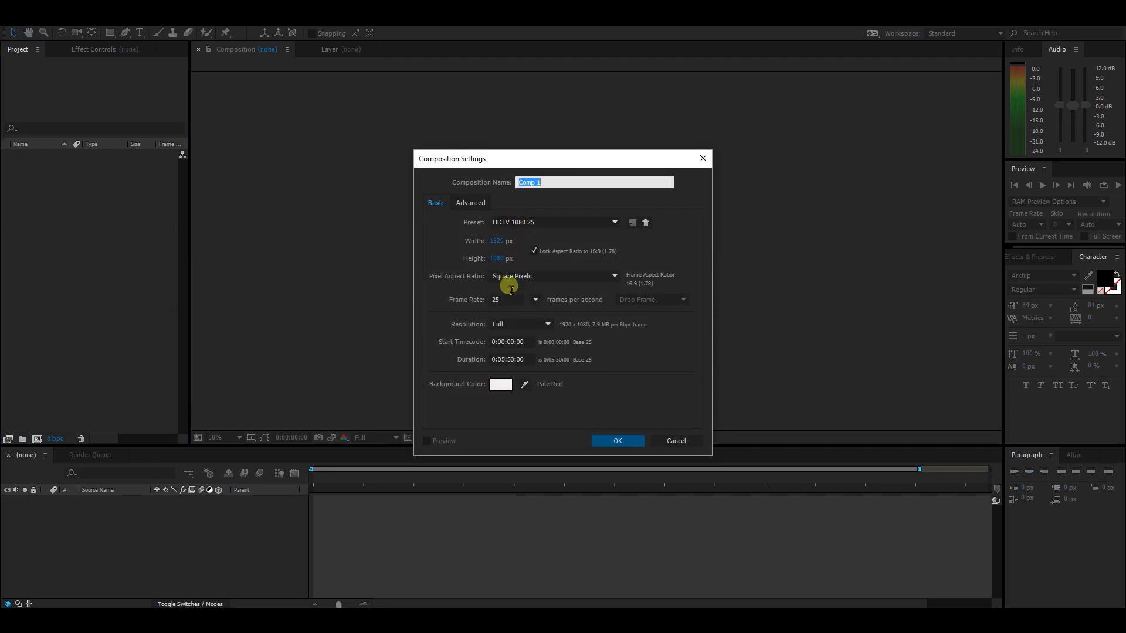
left_click(617, 440)
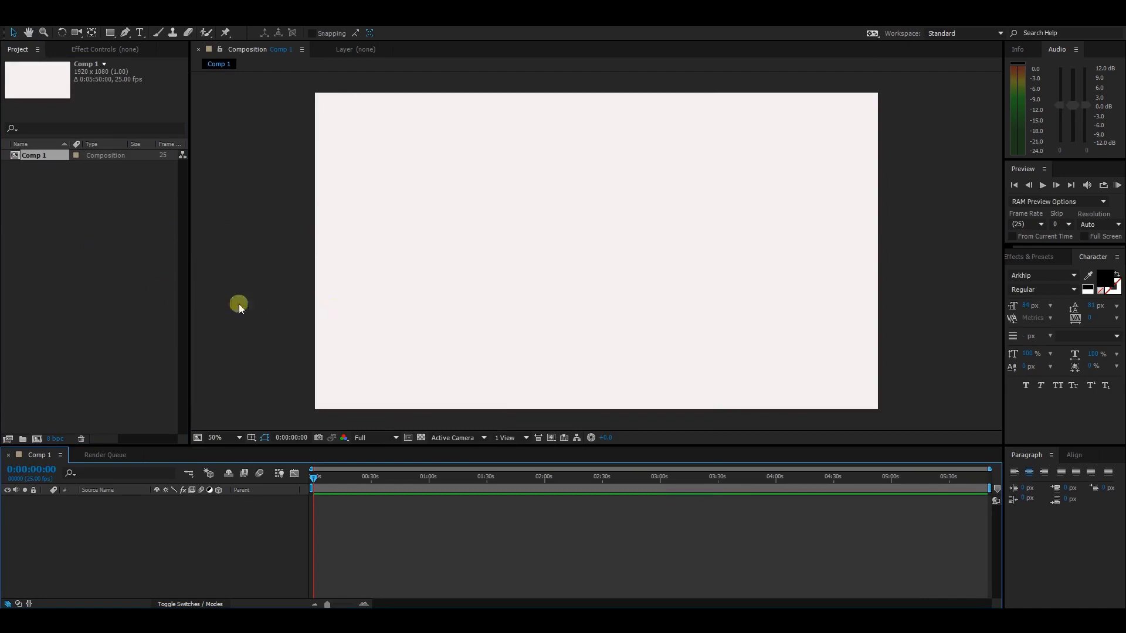
left_click(114, 255)
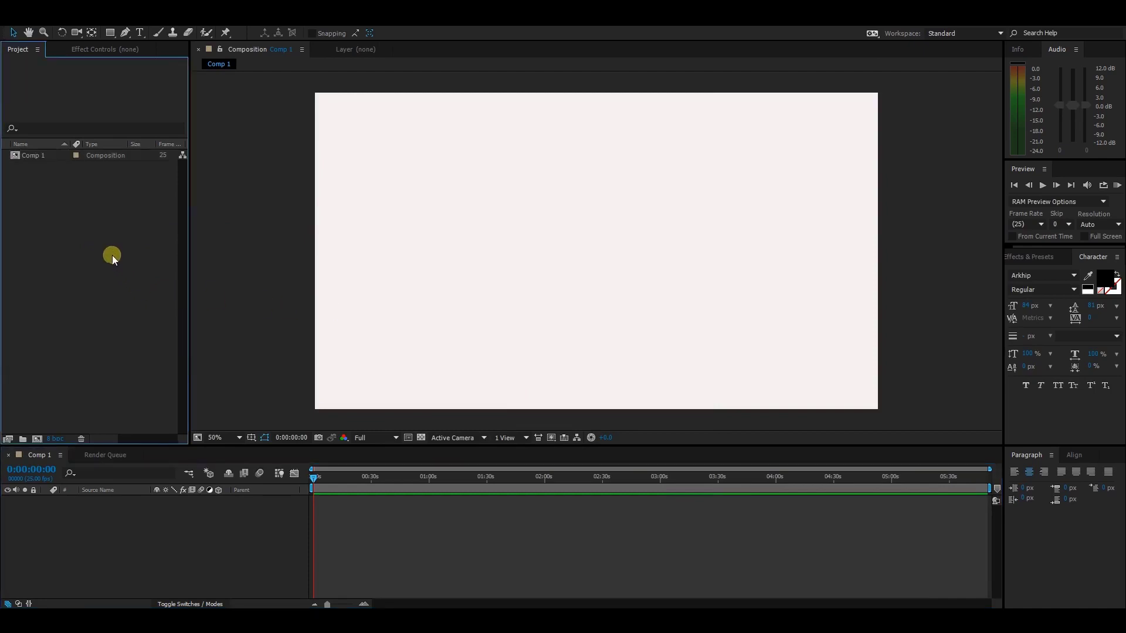
left_click(251, 437)
left_click(261, 450)
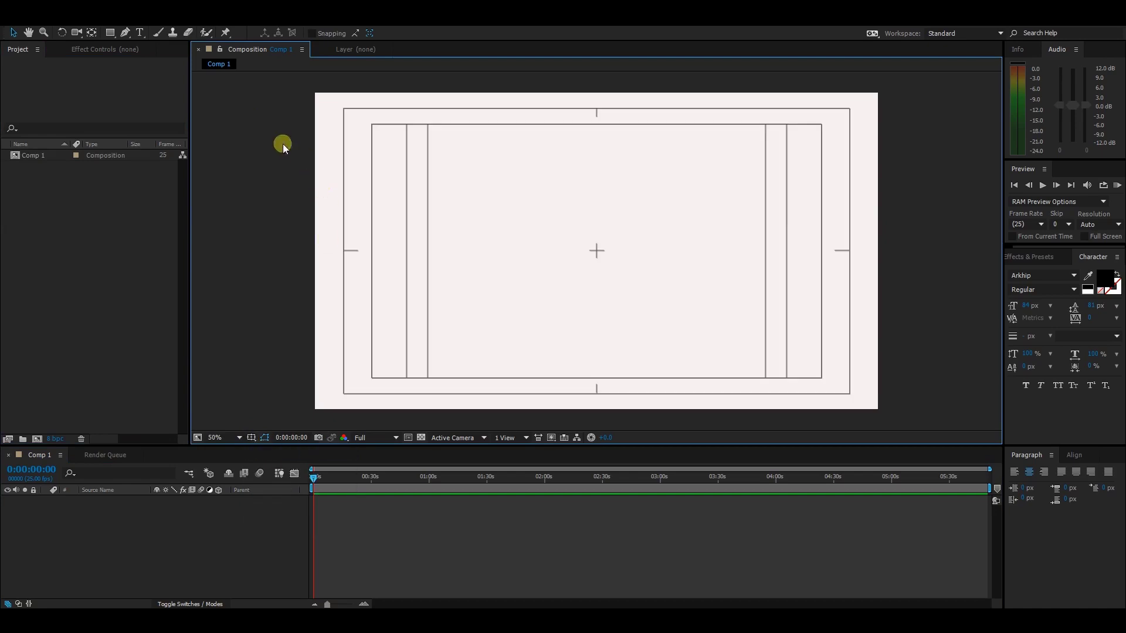
Step: Draw a circle with the Ellipse tool and move it to the centre of the composition
left_click(110, 33)
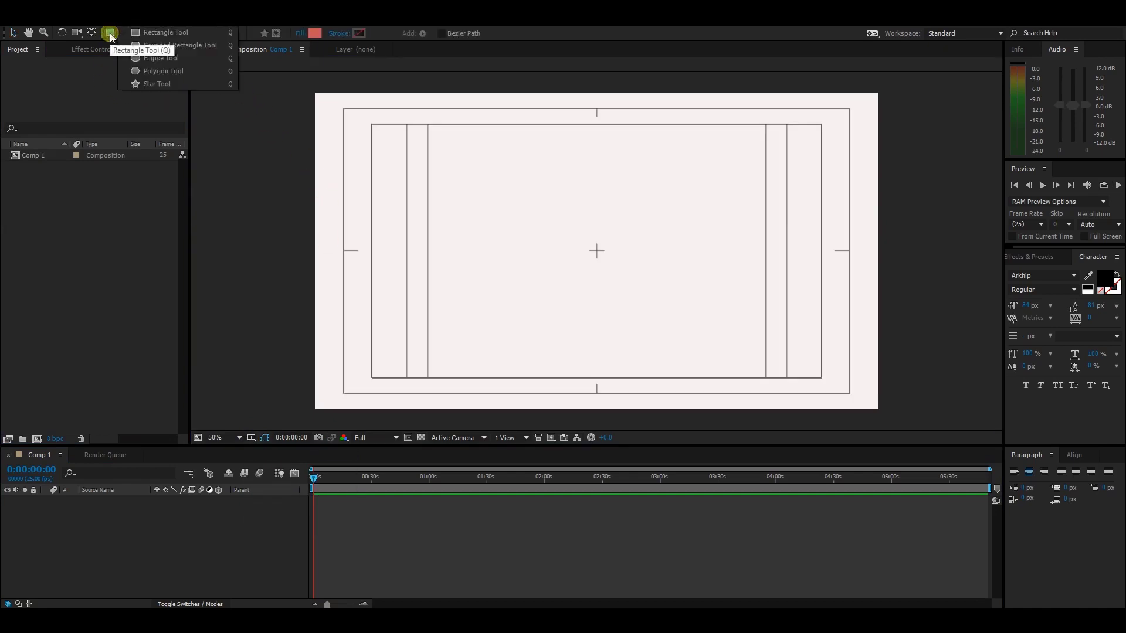
left_click(148, 57)
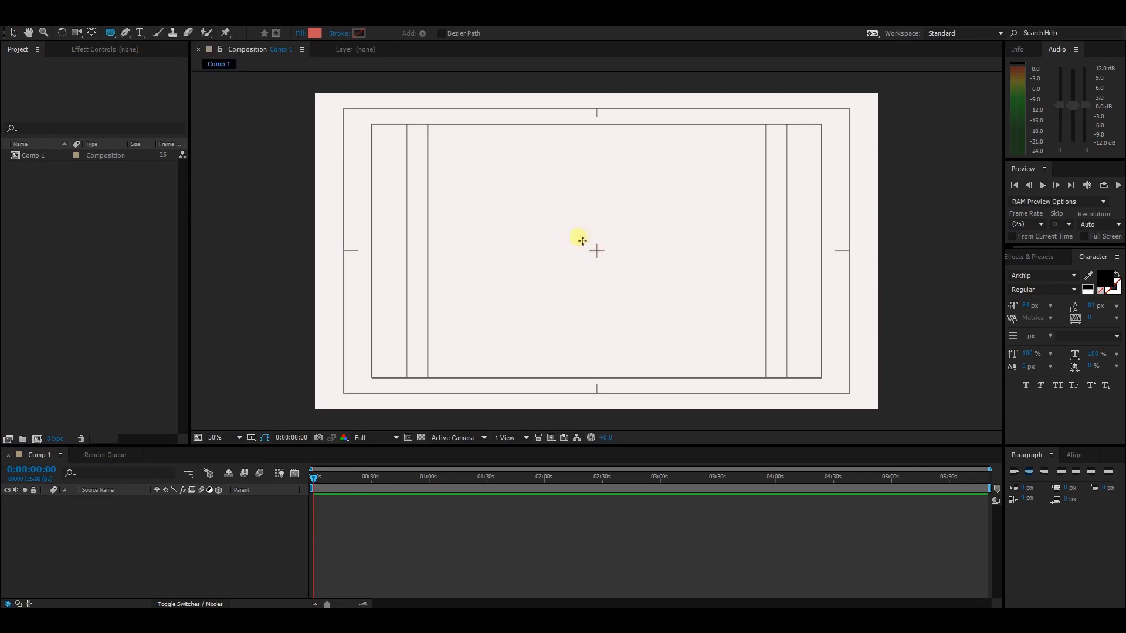
left_click_drag(544, 203, 677, 327)
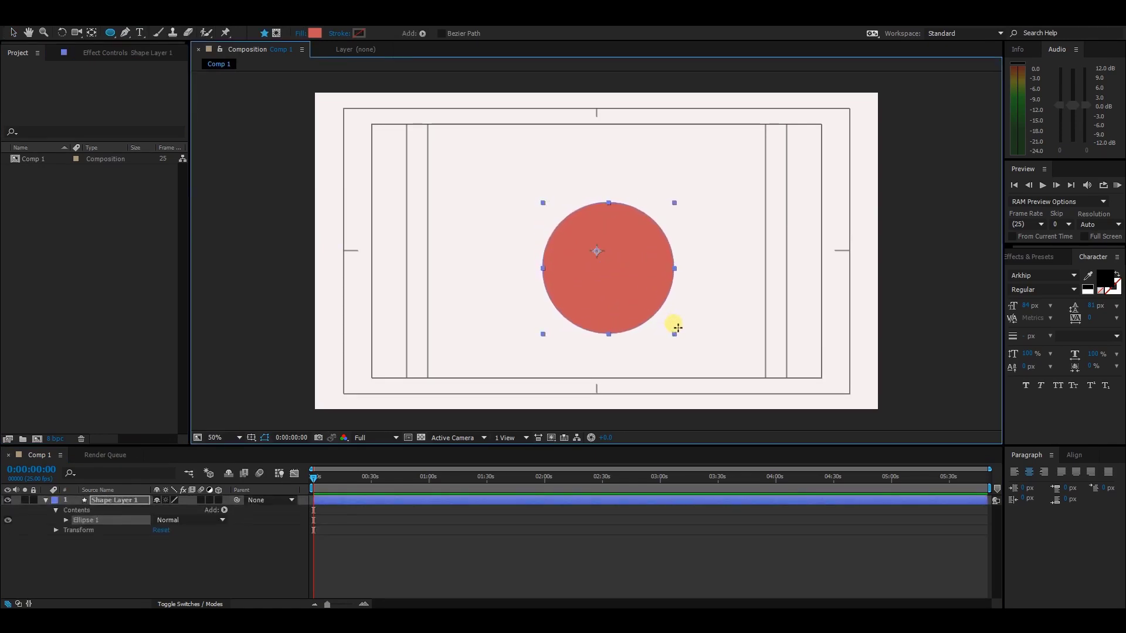
left_click(11, 33)
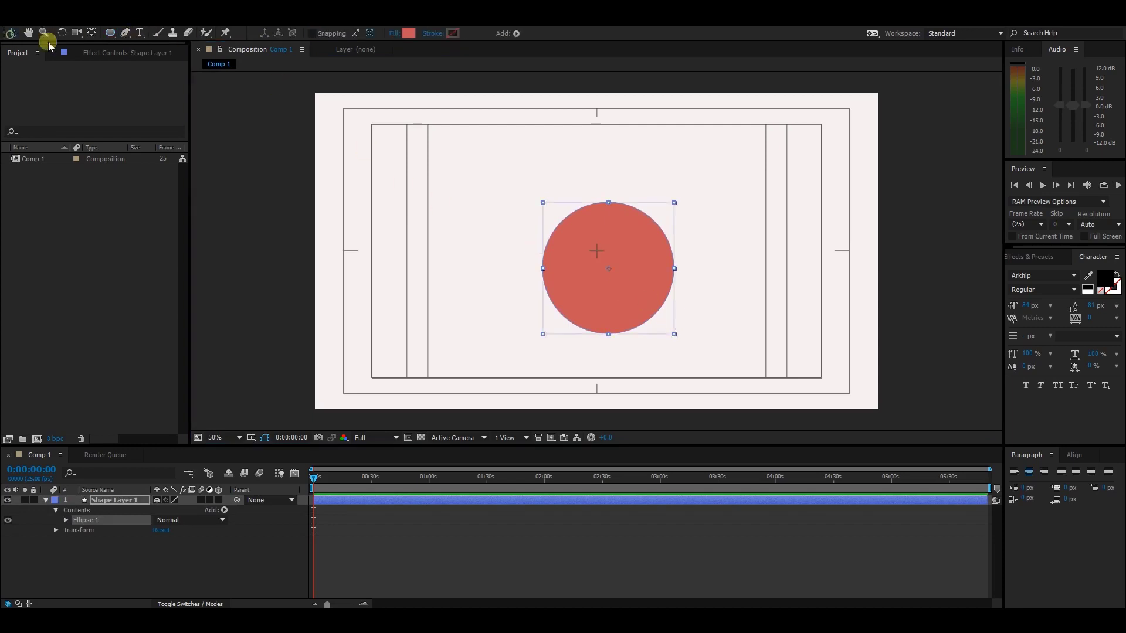
left_click_drag(630, 300, 610, 277)
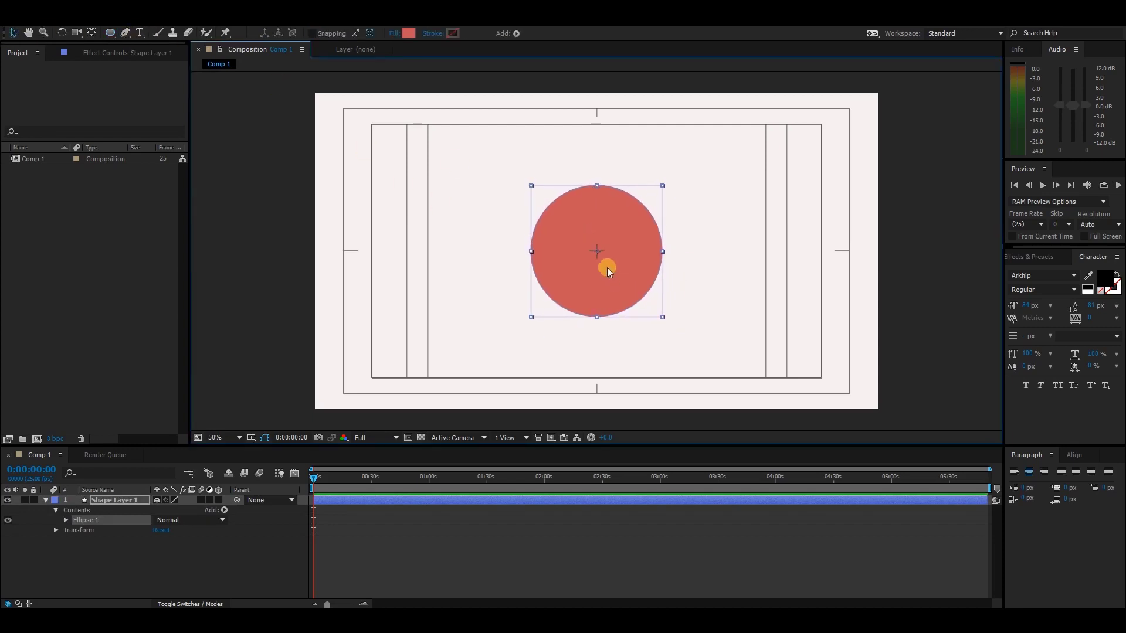
scroll(600, 251, "up", 4)
scroll(601, 251, "up", 2)
scroll(614, 255, "down", 6)
Step: Change the circle's fill colour to a muted dark blue
left_click(409, 32)
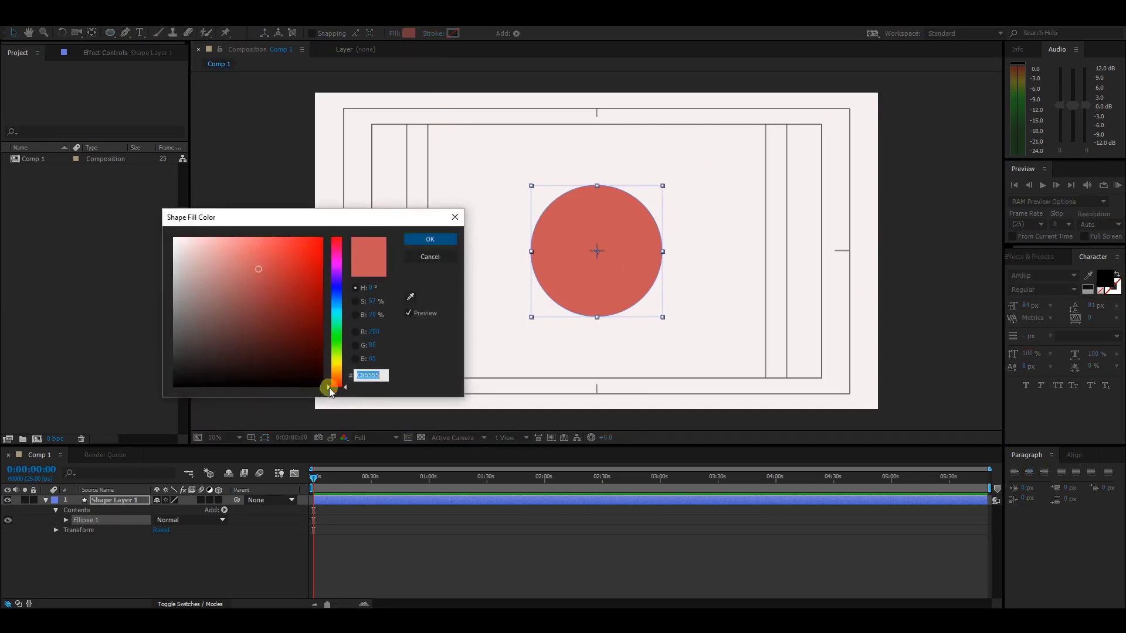
left_click_drag(294, 344, 239, 332)
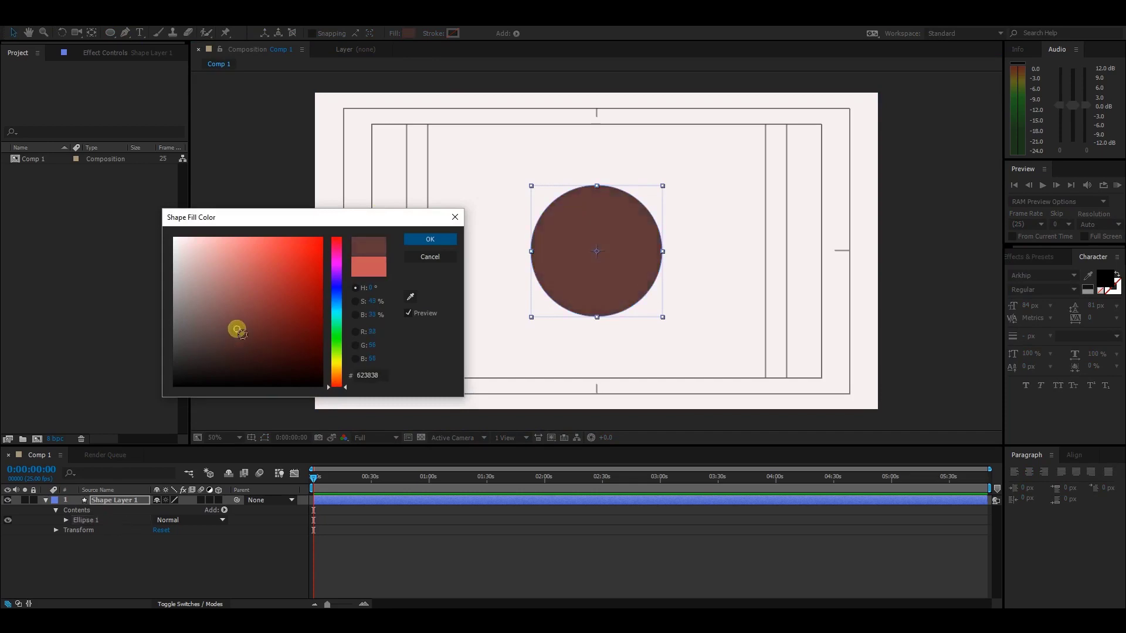
left_click_drag(336, 339, 334, 297)
left_click(426, 240)
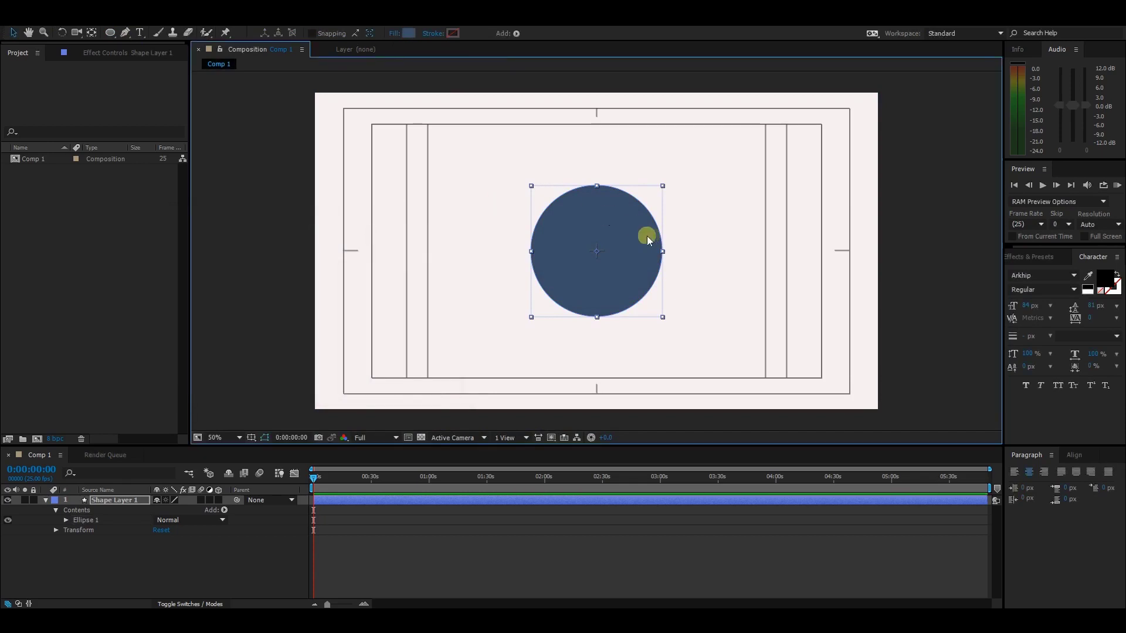
Step: Give the circle a thicker stroke in a darker shade of its fill colour, hex 25354B
left_click(455, 34)
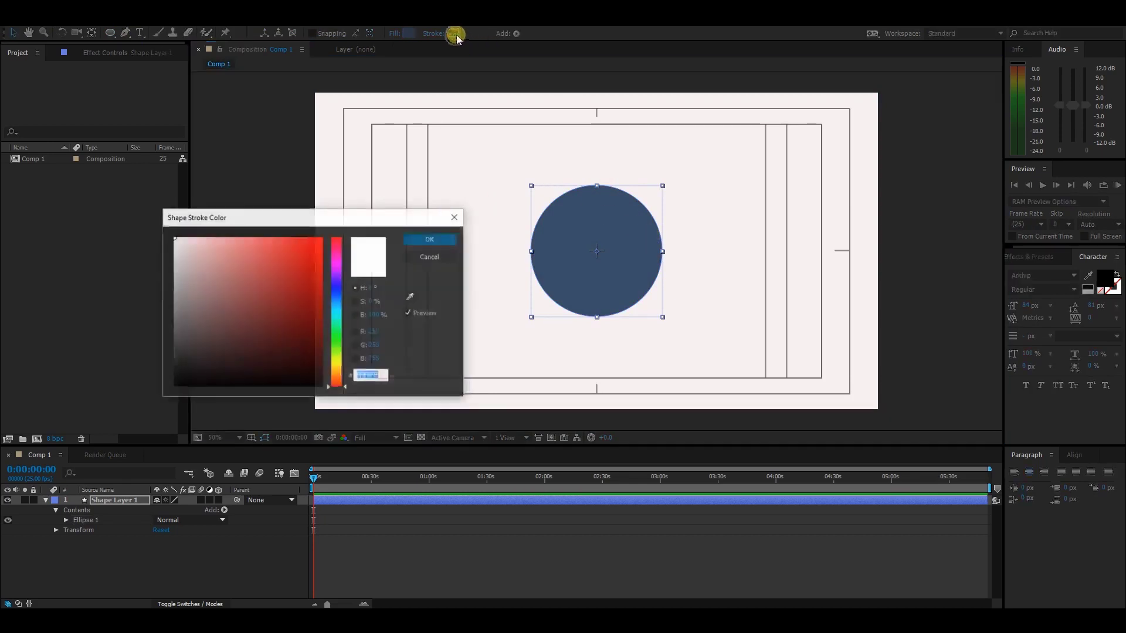
left_click(411, 297)
left_click(557, 260)
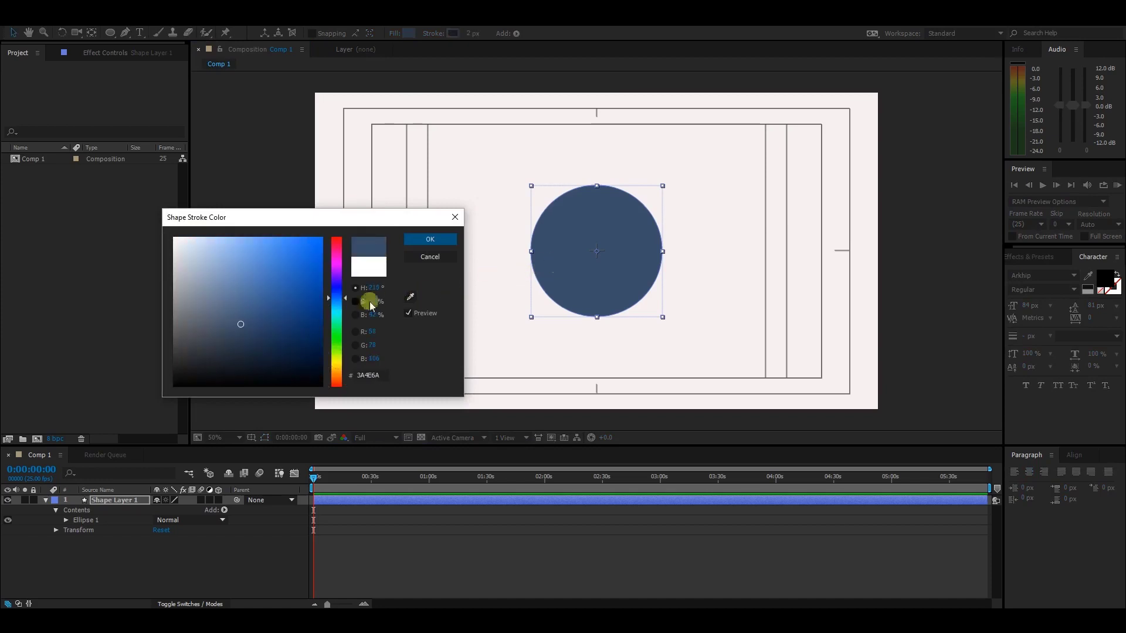
left_click_drag(240, 322, 249, 340)
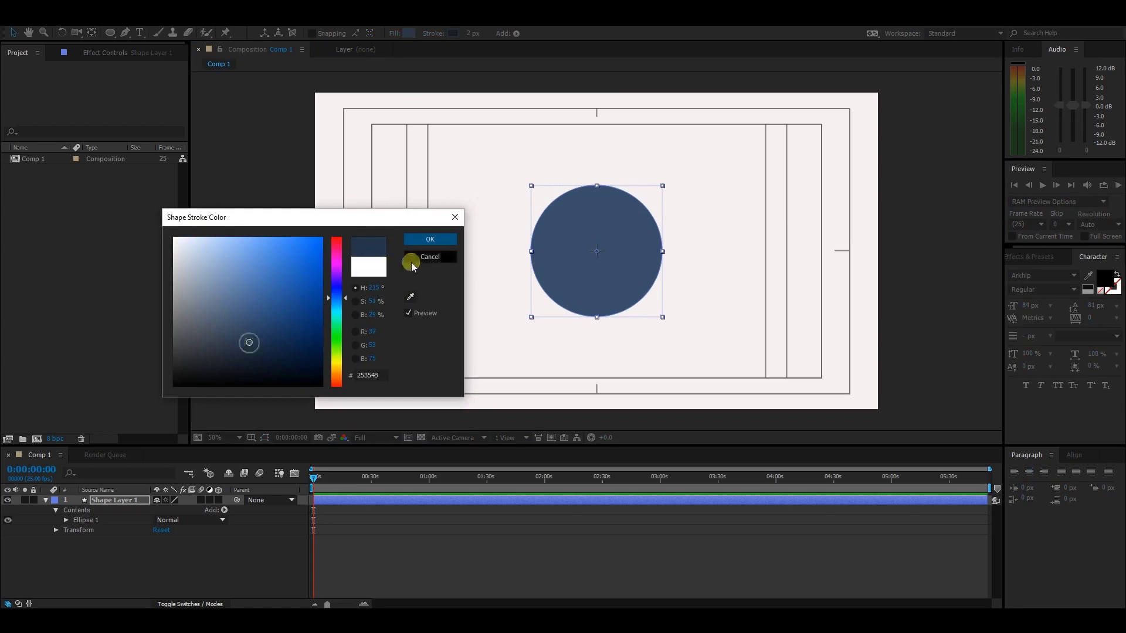
left_click(430, 239)
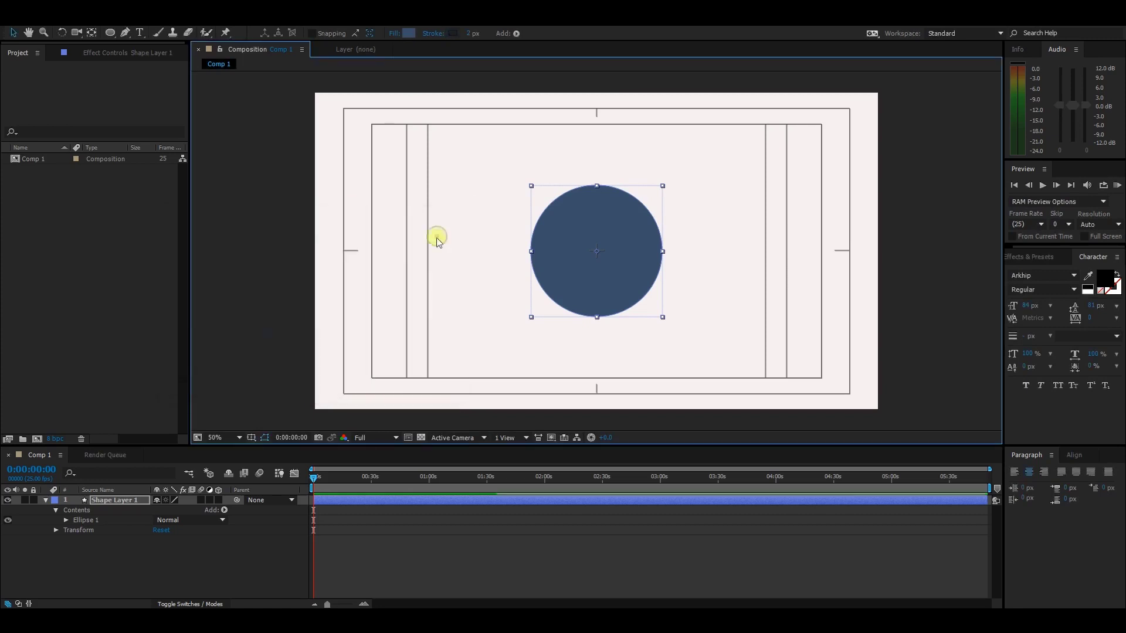
left_click_drag(473, 36, 478, 37)
left_click(899, 290)
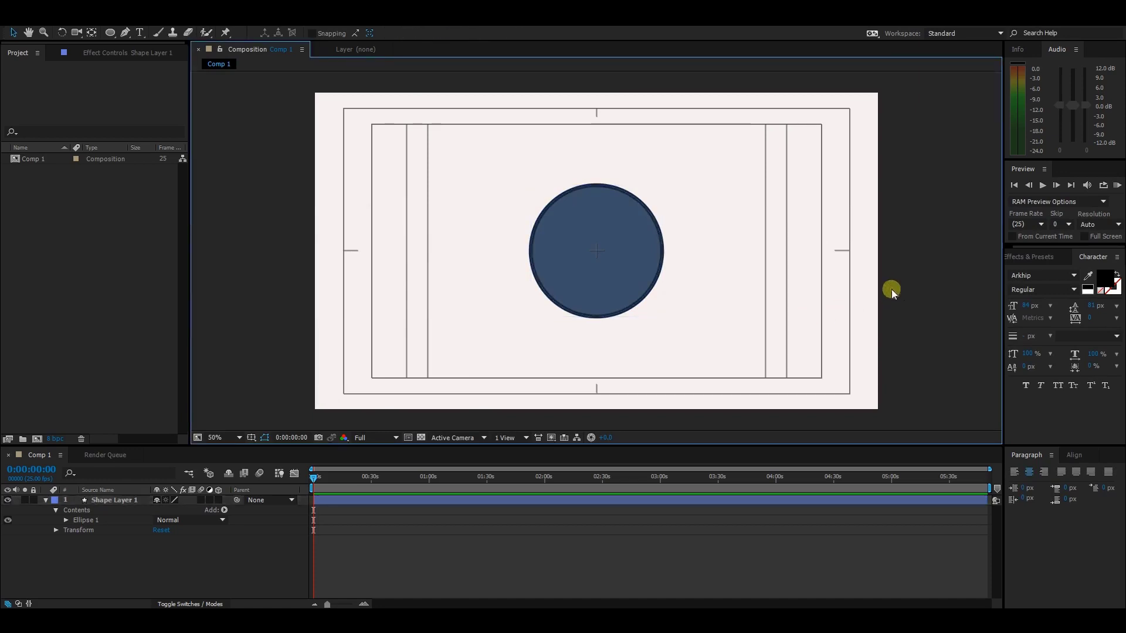
key("period")
key("comma")
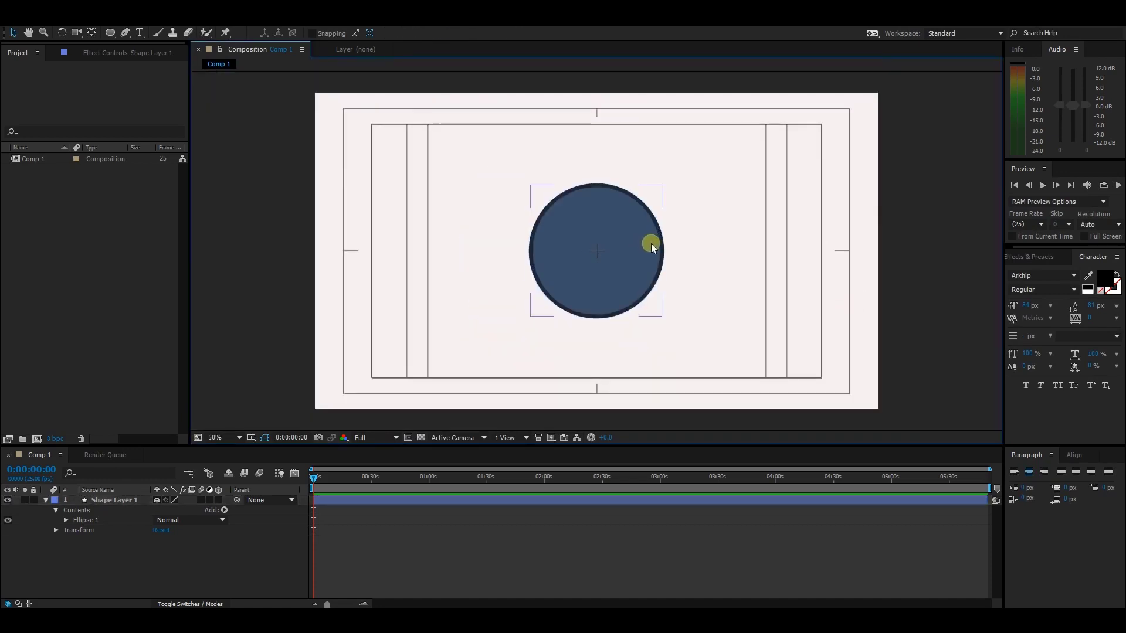
Step: Add a 100% Scale keyframe to the circle's layer at 0:00:01:14
left_click(652, 246)
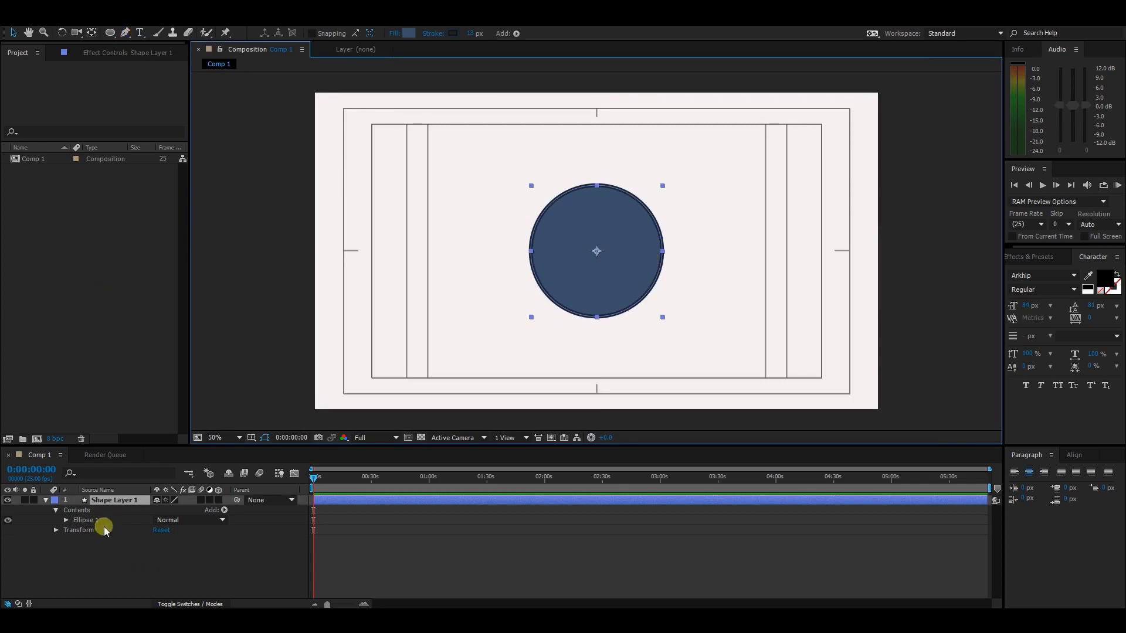
left_click(58, 519)
left_click(56, 511)
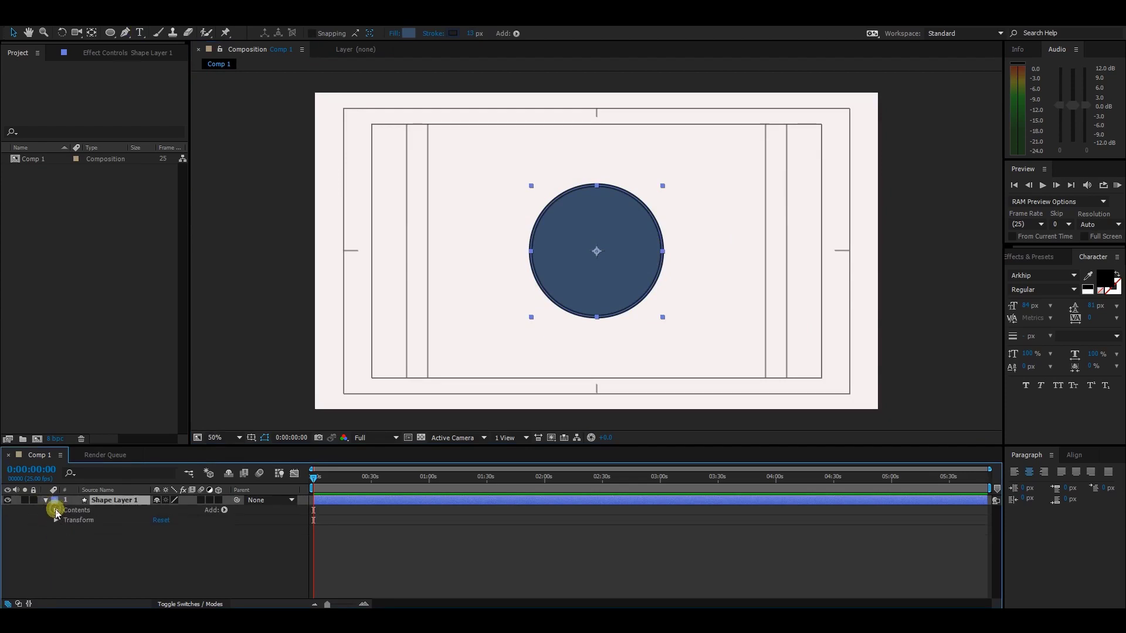
left_click(55, 521)
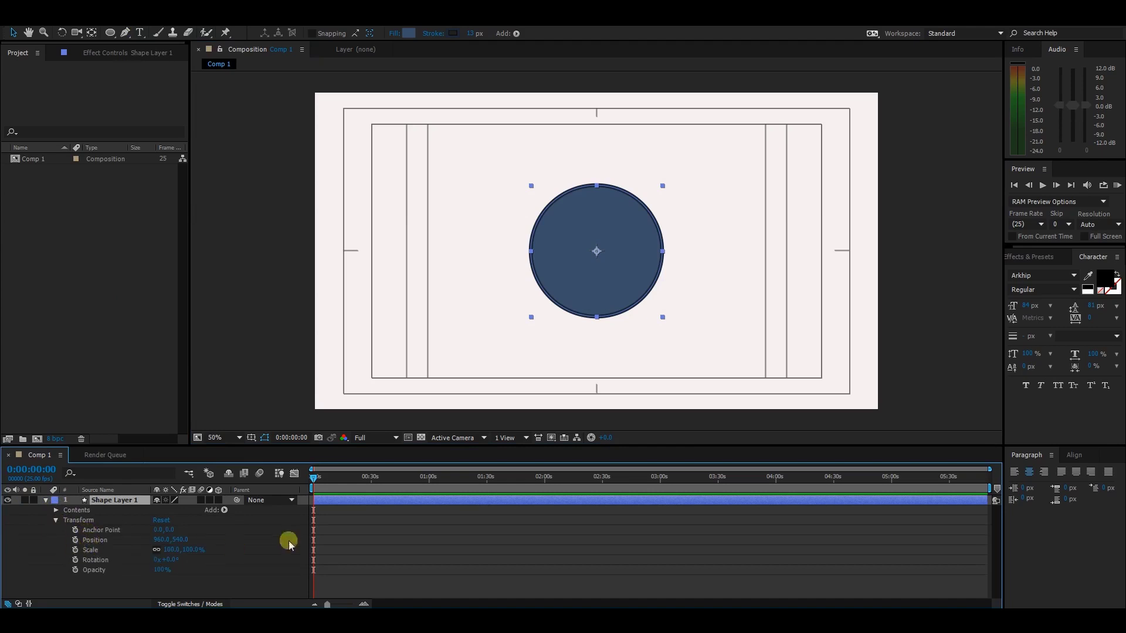
left_click(361, 603)
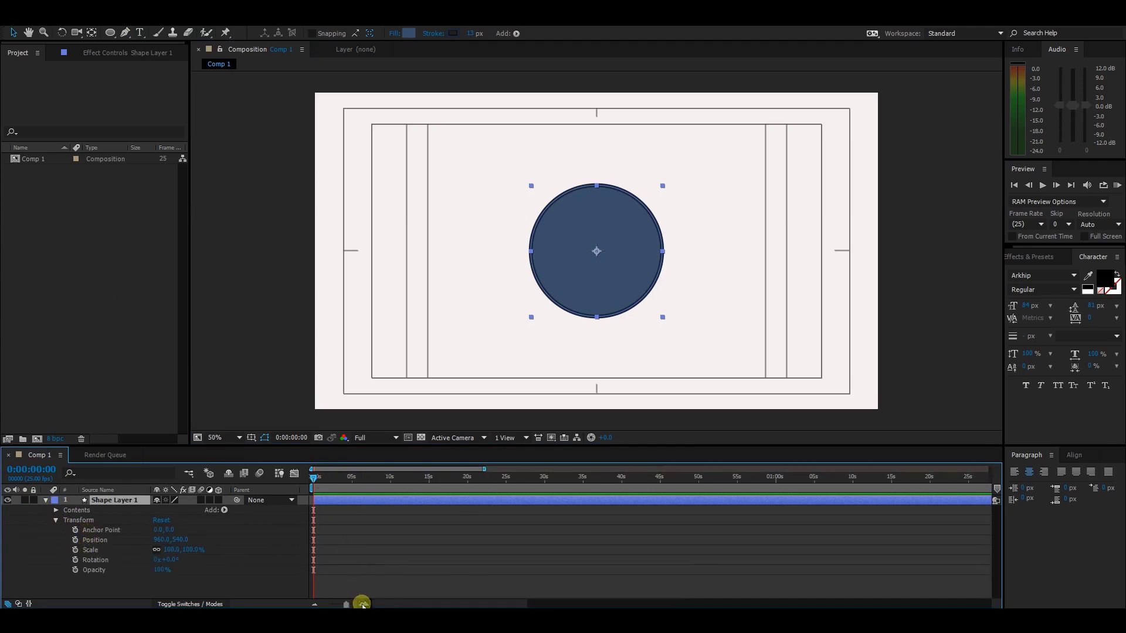
mouse_move(315, 477)
left_mouse_down()
mouse_move(352, 480)
mouse_move(337, 478)
left_mouse_up()
left_click(75, 539)
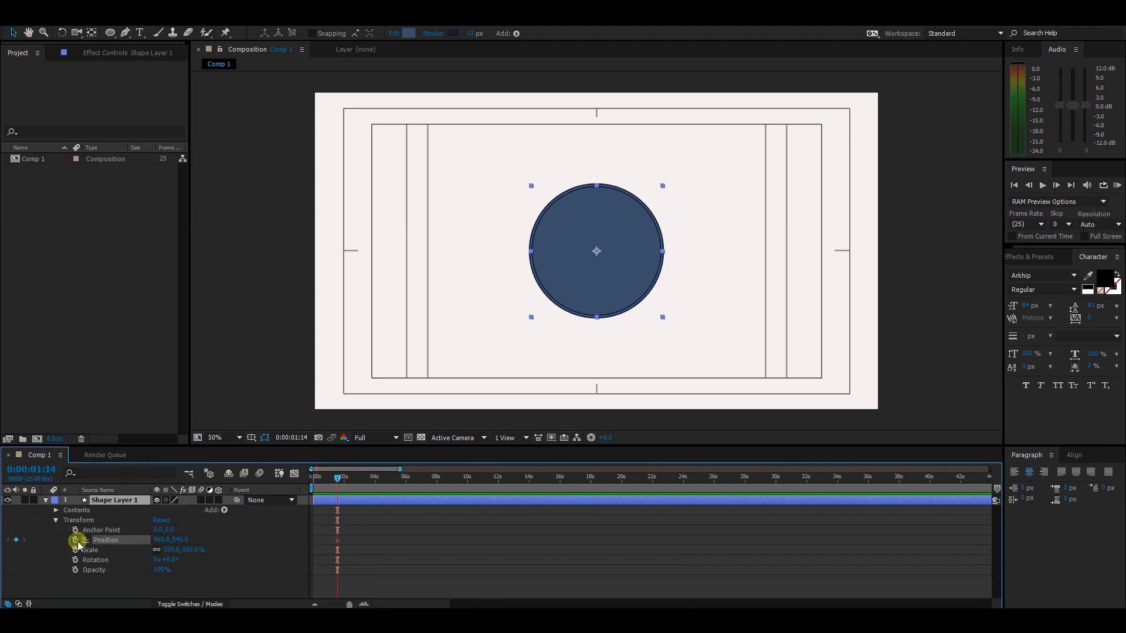
left_click(75, 550)
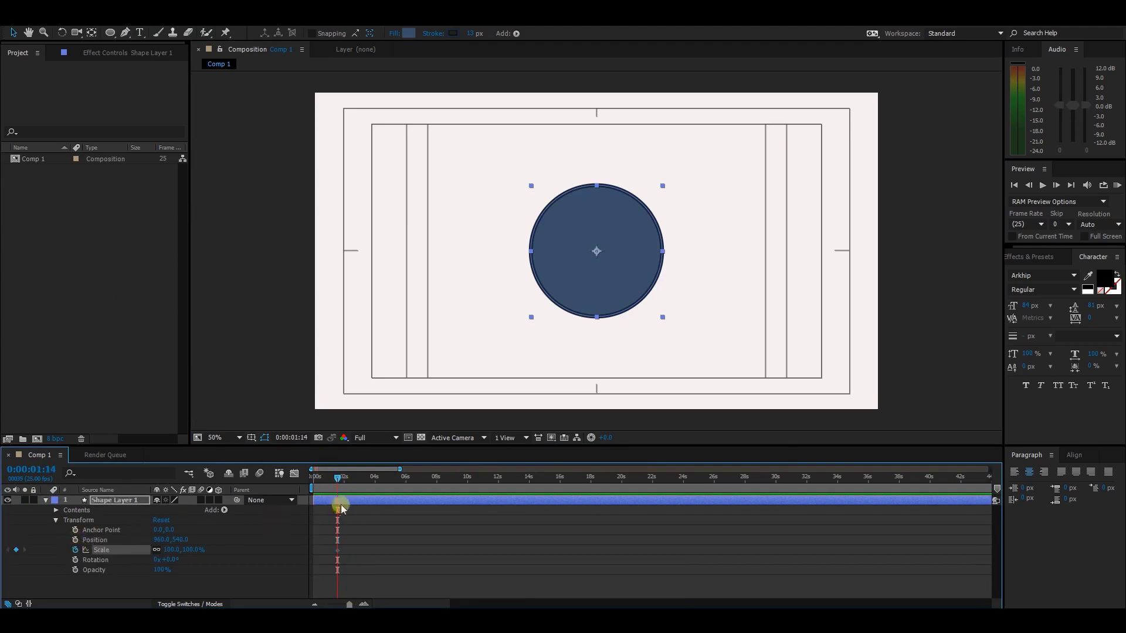
Step: Set the circle's Scale to 0% at the start of the timeline and play back the growth
left_click_drag(336, 481, 302, 478)
left_click(192, 550)
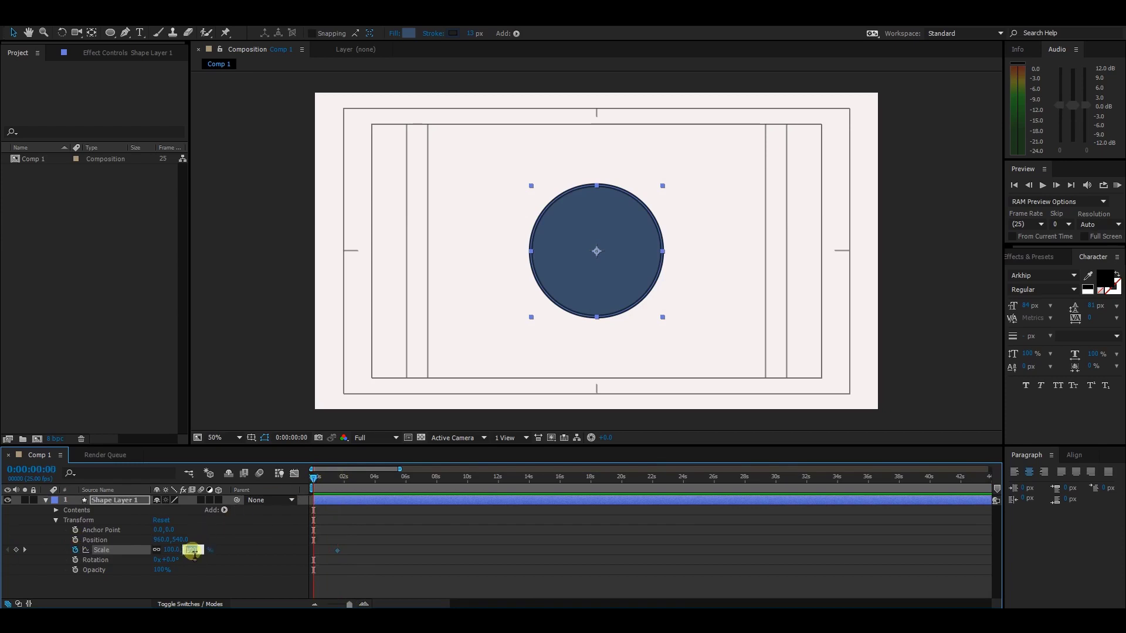
type("0")
key("Return")
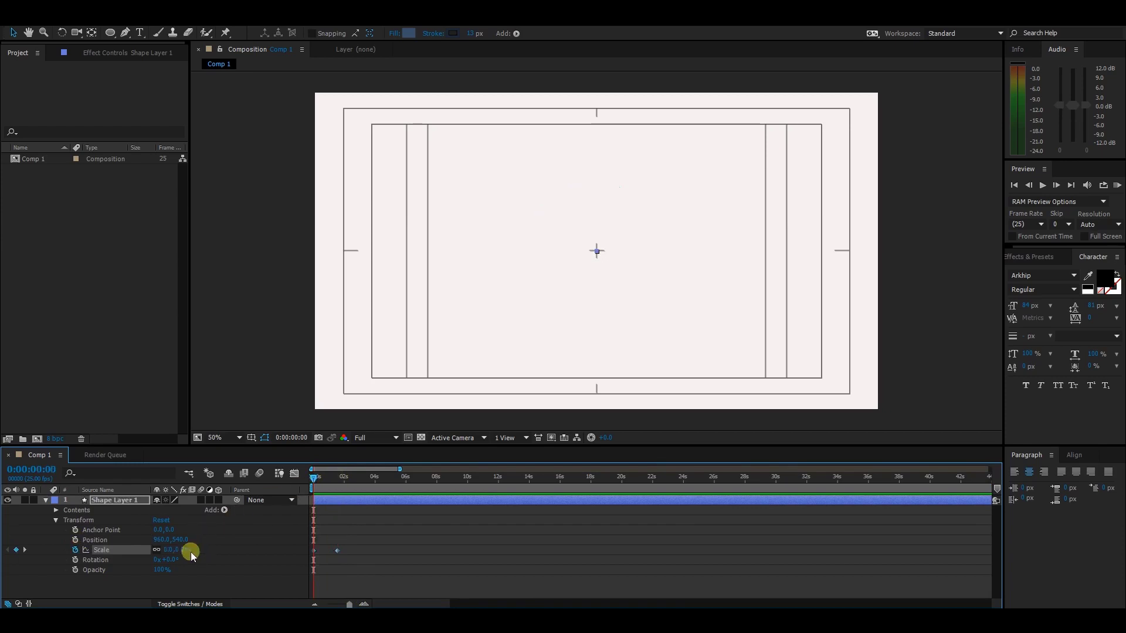
key("space")
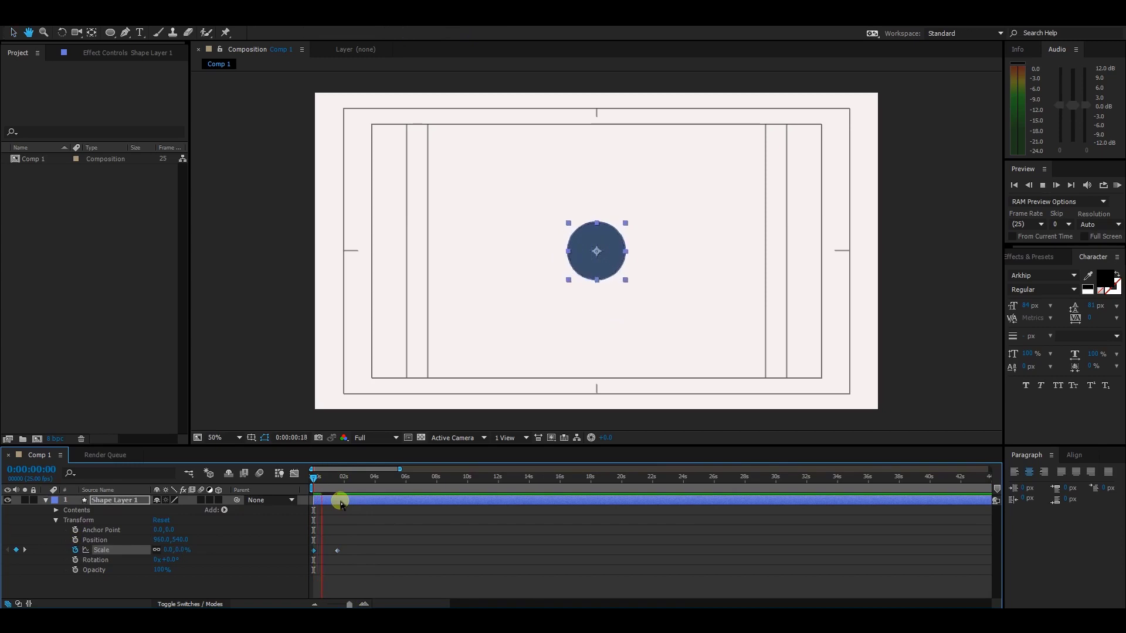
Step: Apply Easy Ease to both Scale keyframes in the Graph Editor
left_click_drag(359, 554, 310, 545)
left_click(294, 473)
left_click_drag(364, 499, 282, 577)
left_click(753, 591)
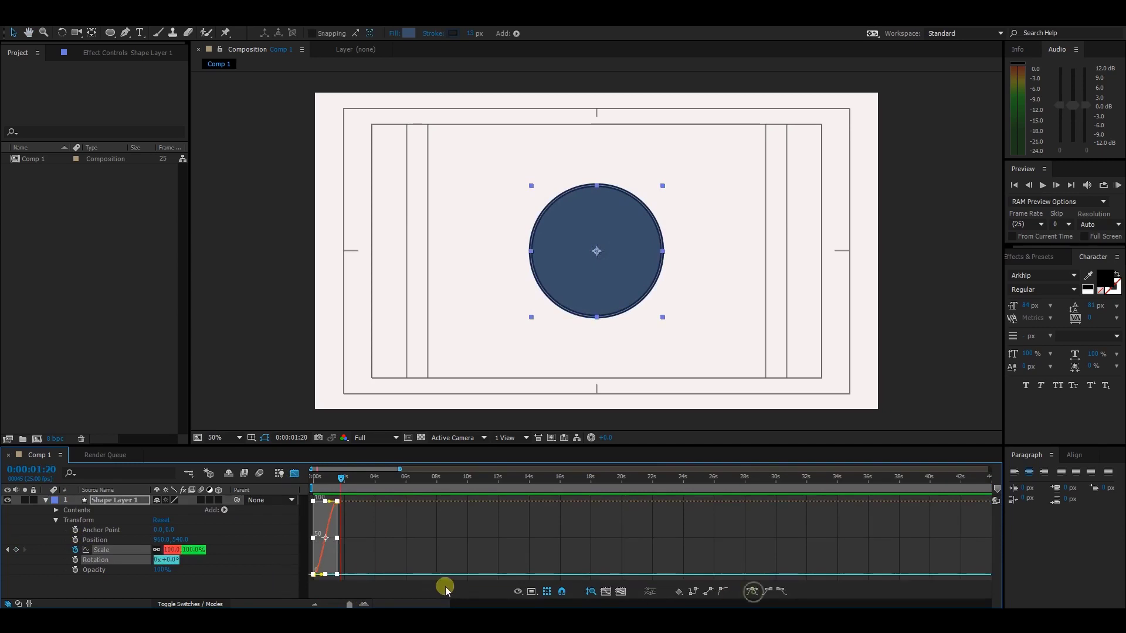
Step: Lengthen the ease handles of both Scale keyframes into a steep S-curve and close the Graph Editor
left_click(364, 604)
left_click_drag(373, 505, 346, 509)
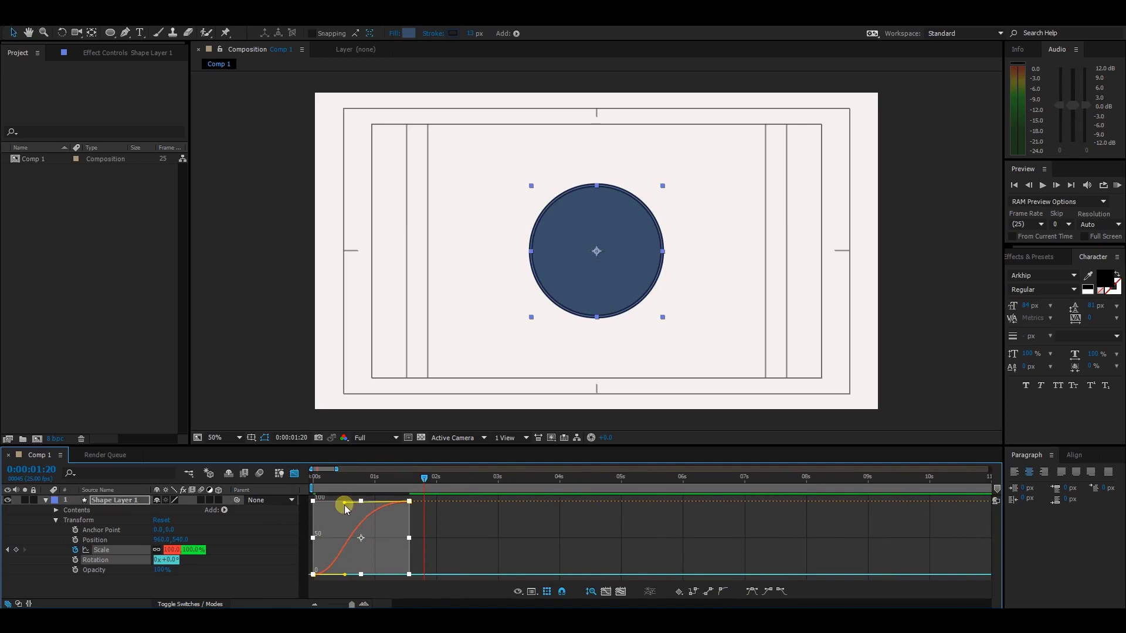
left_click_drag(345, 575, 390, 575)
left_click_drag(339, 505, 329, 507)
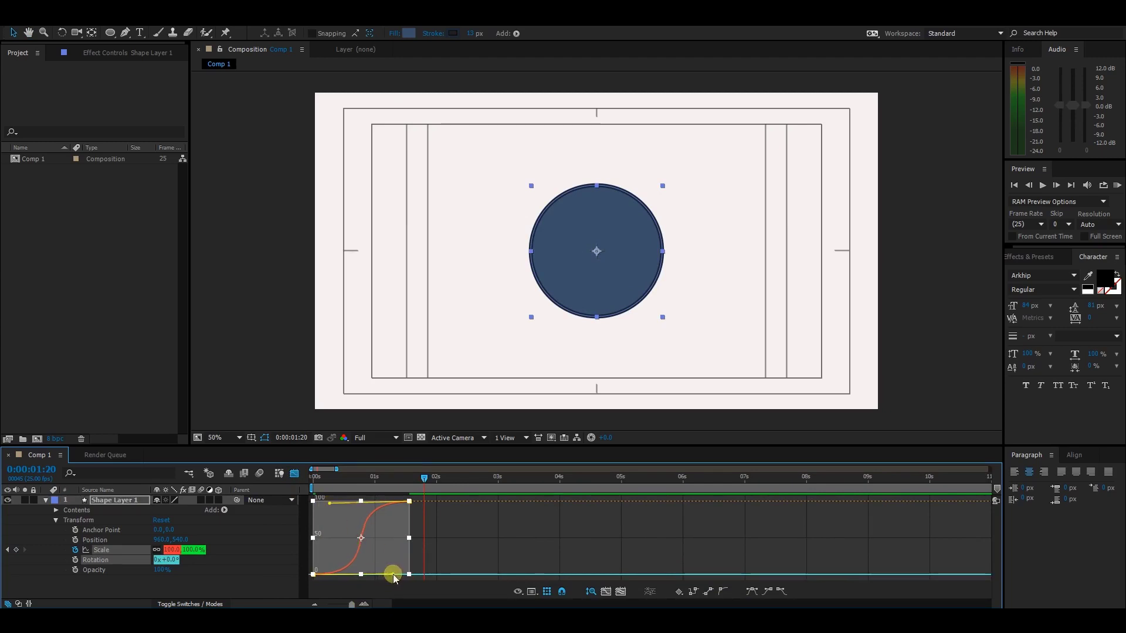
left_click(294, 475)
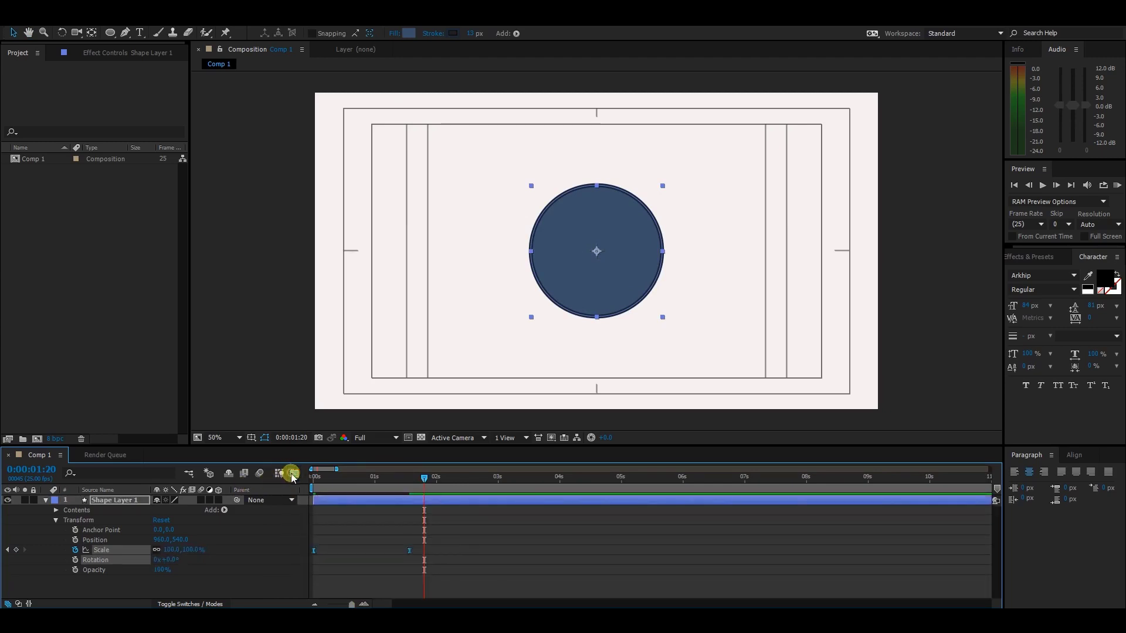
Step: Play back the eased scale animation from the start and place the playhead at 0:00:01:15
left_click(454, 541)
left_click_drag(425, 478, 314, 478)
key("space")
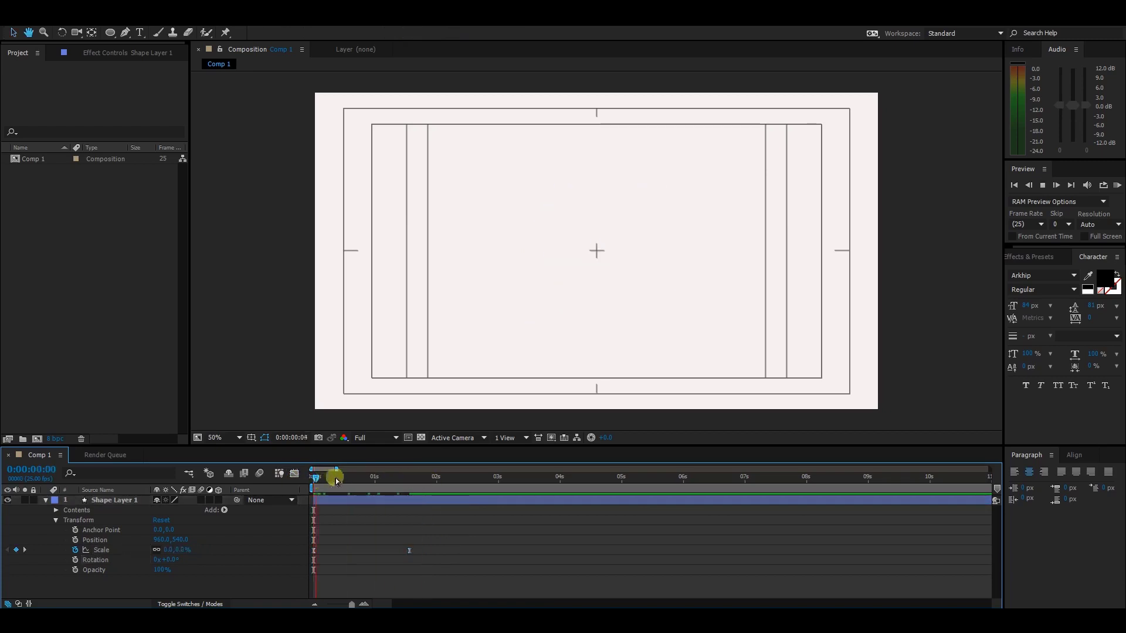
left_click(386, 474)
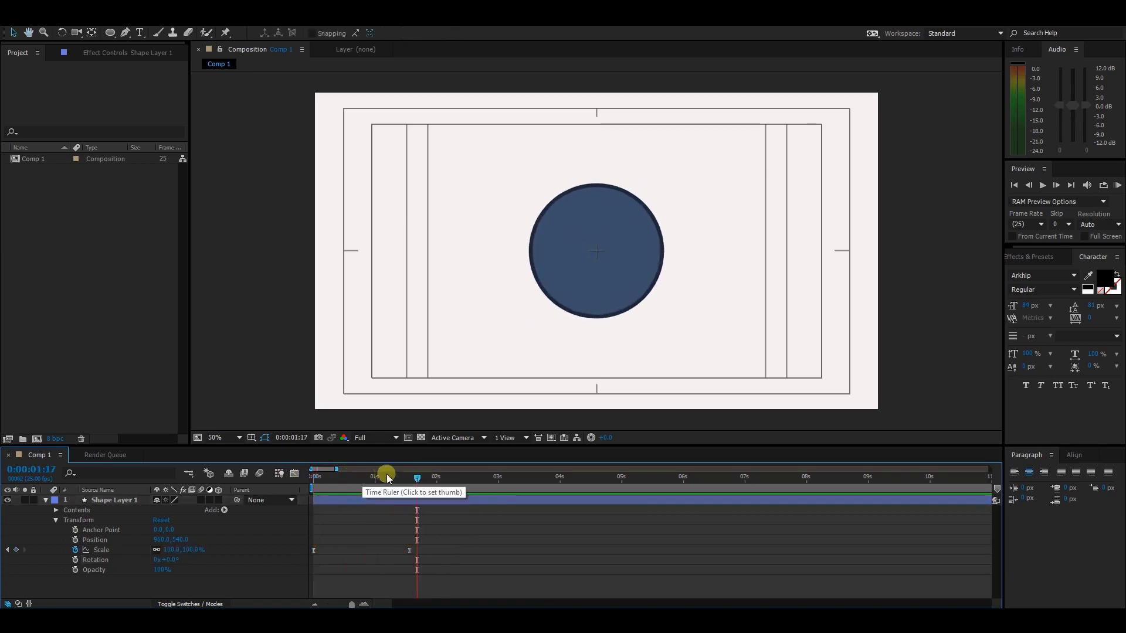
key("space")
key("space")
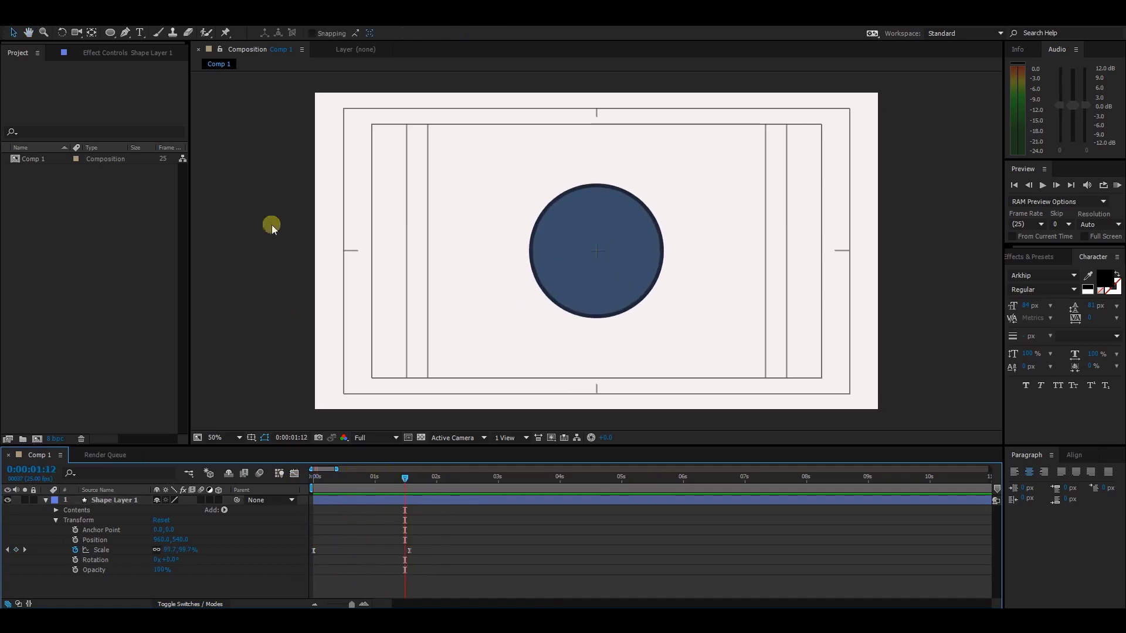
left_click(413, 477)
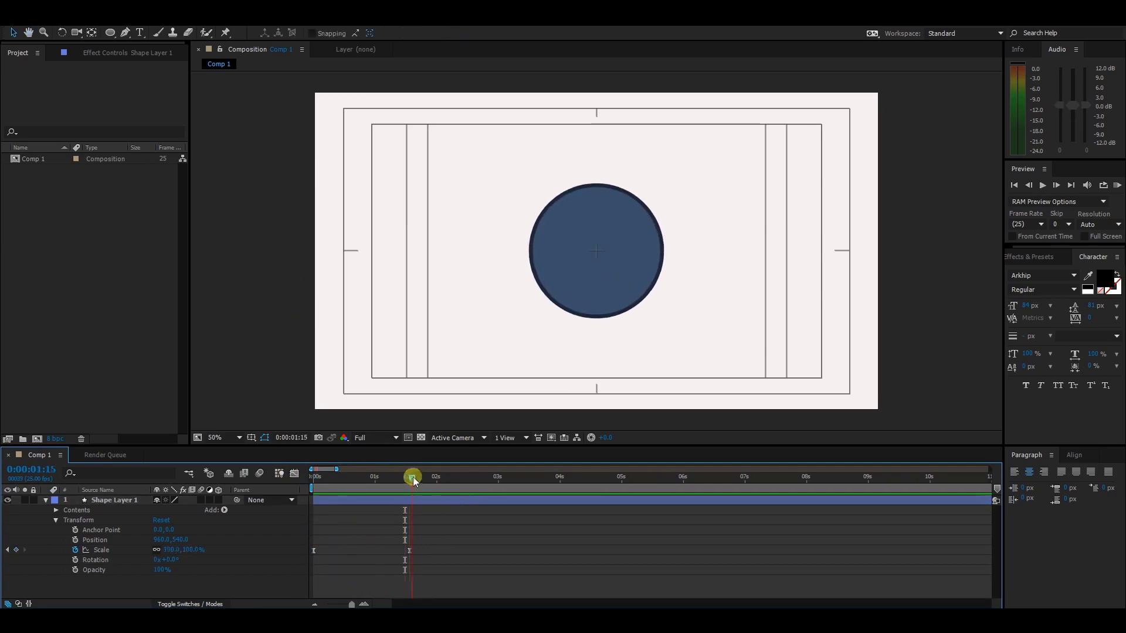
Step: Add a text layer reading "Logo" over the circle
left_click(140, 33)
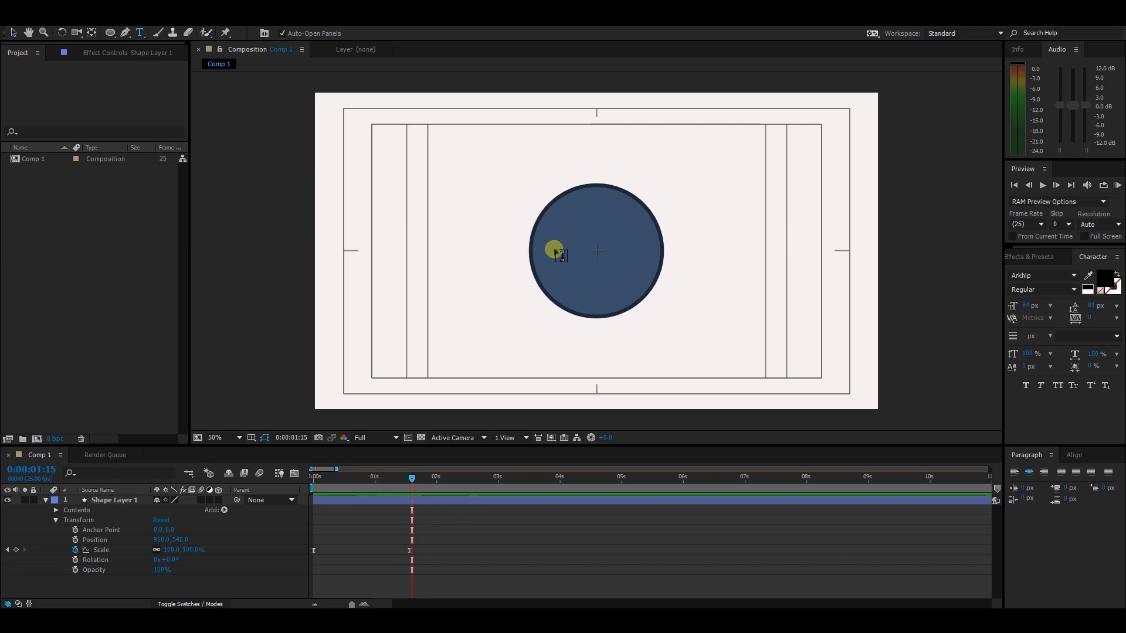
left_click(553, 251)
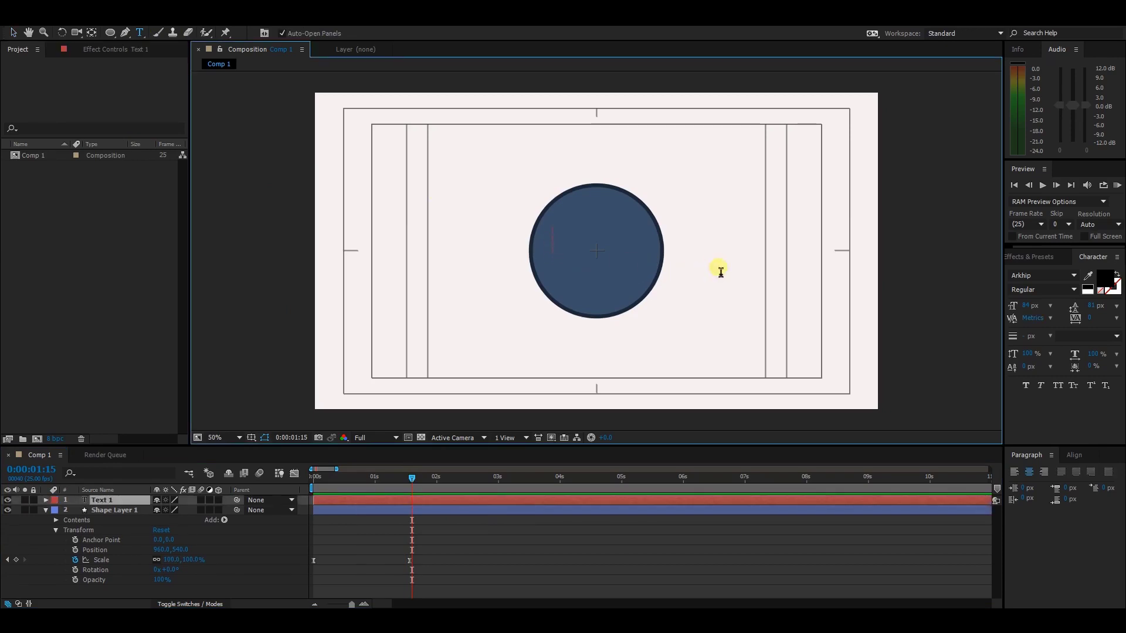
type("Logo")
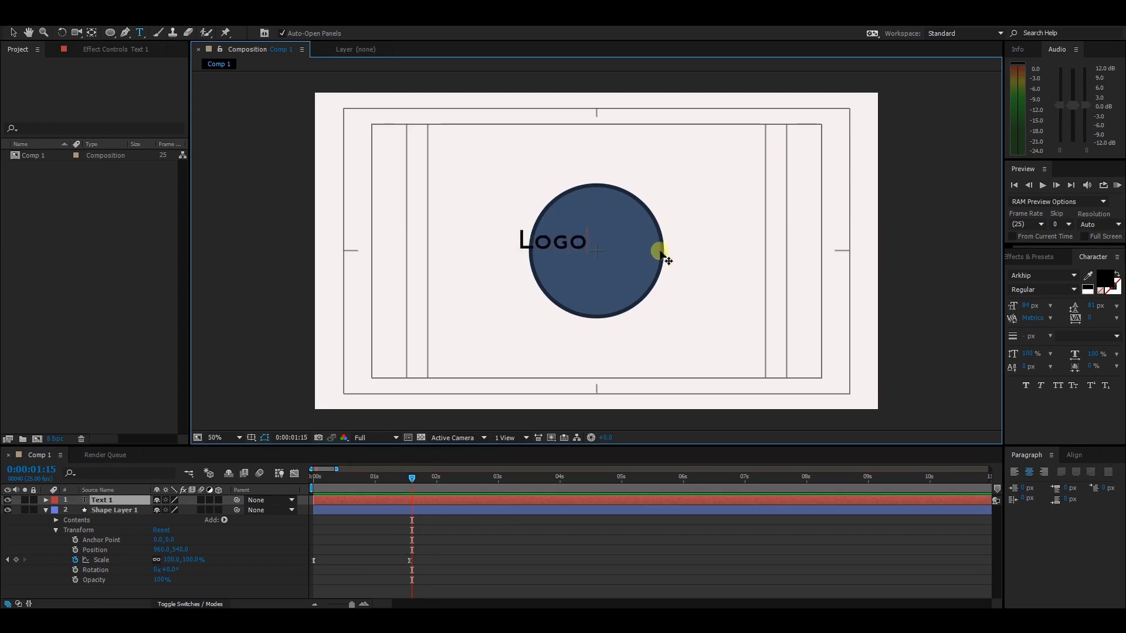
Step: Change the font of the whole "Logo" text to Fredoka One
left_click_drag(586, 245, 480, 257)
left_click(1043, 276)
scroll(1043, 279, "down", 5)
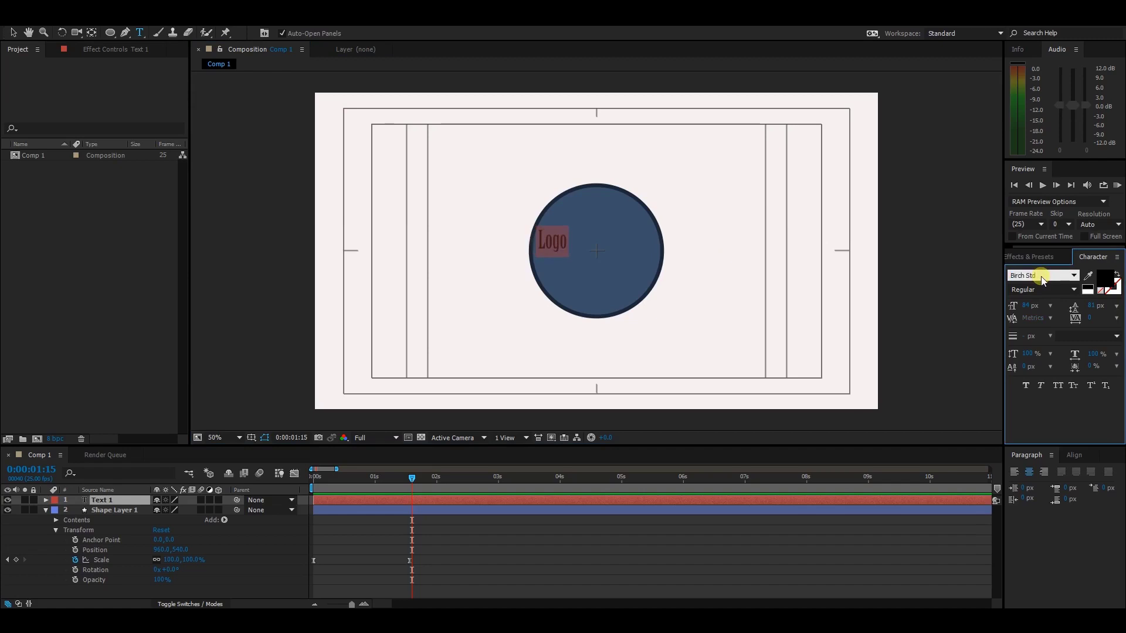
scroll(1043, 278, "down", 4)
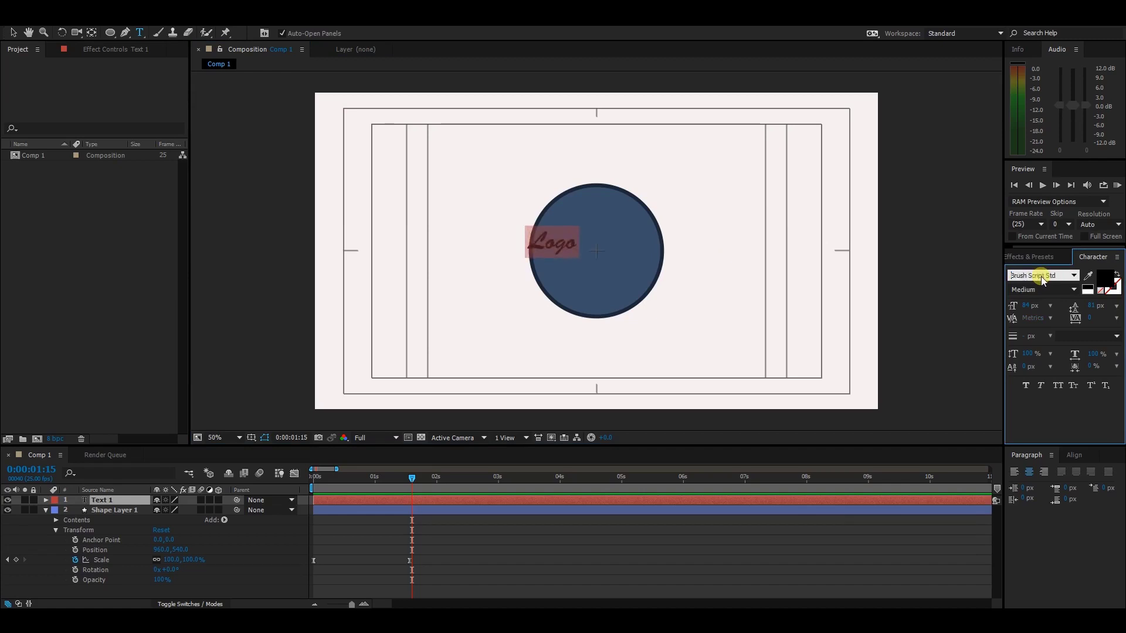
scroll(1043, 278, "down", 5)
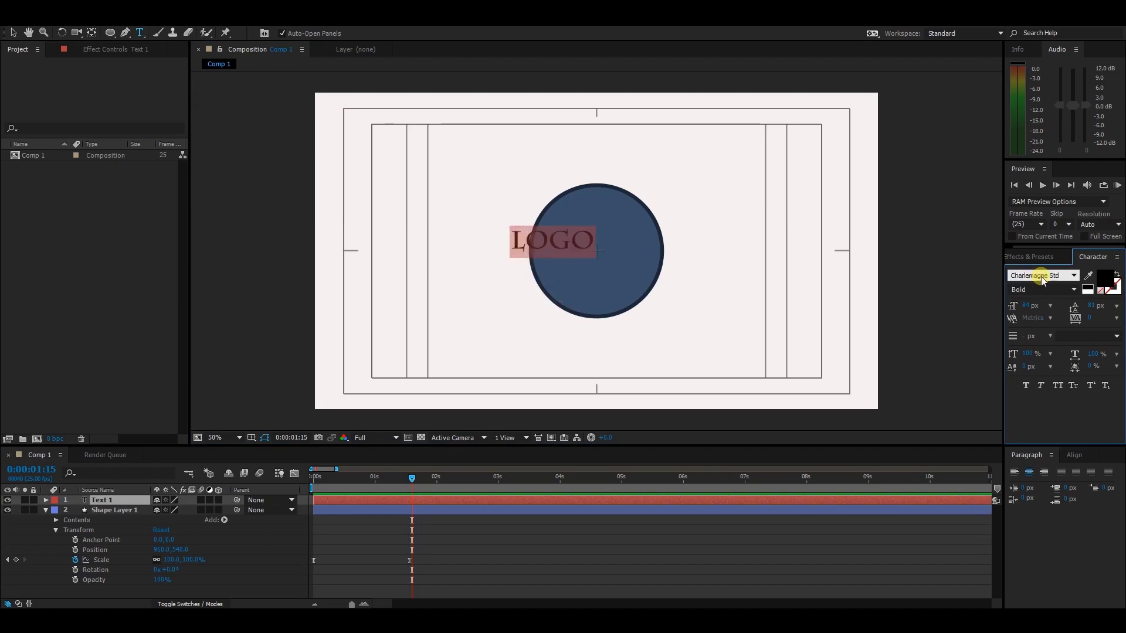
scroll(1043, 280, "down", 1)
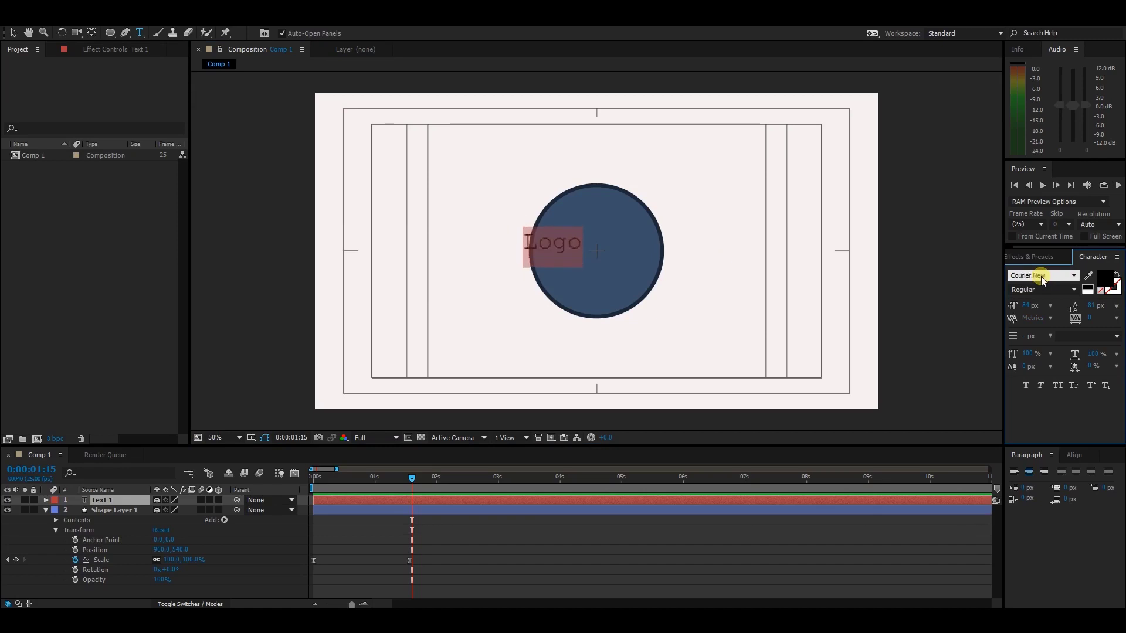
scroll(1042, 280, "down", 5)
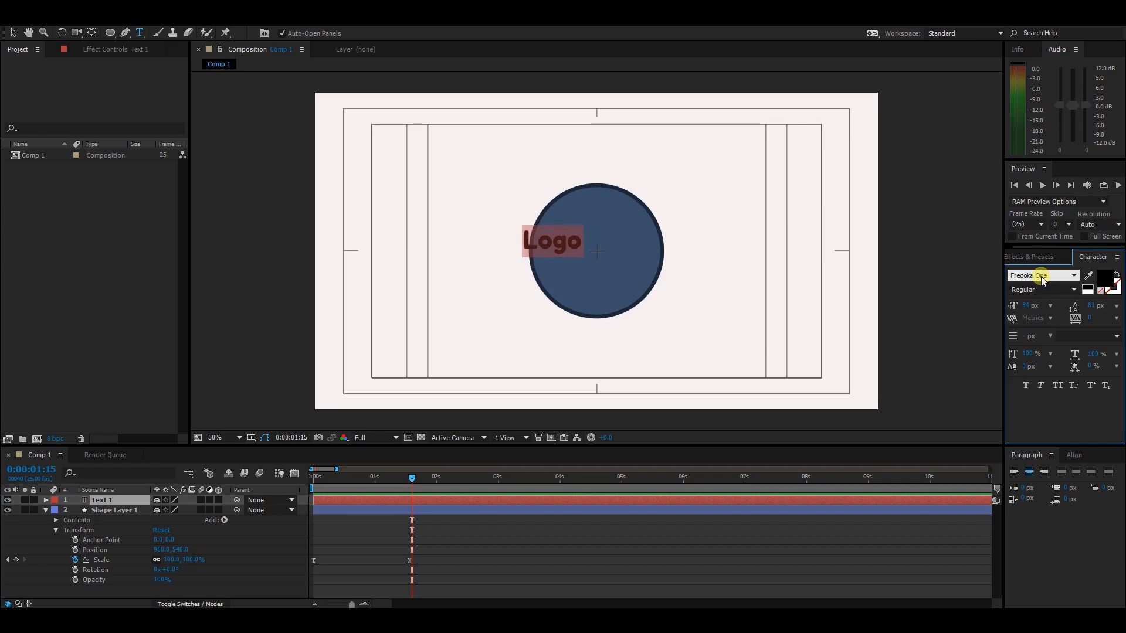
Step: Enlarge the Logo text to 118 px and move it onto the middle of the circle
left_click_drag(1028, 305, 1068, 304)
left_click(12, 32)
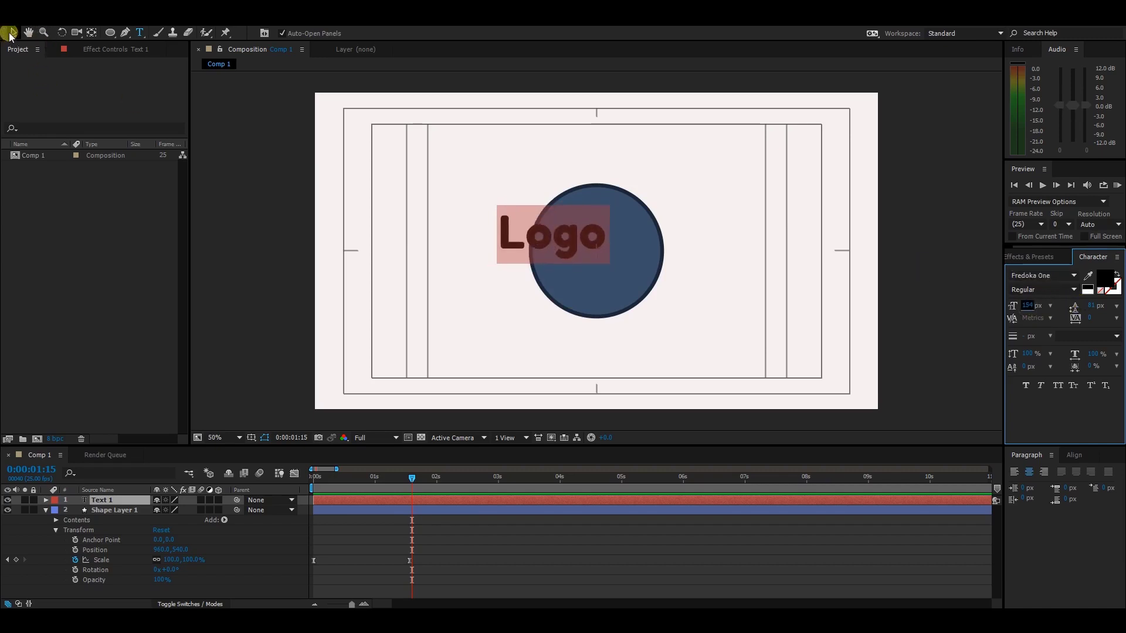
left_click(564, 274)
left_click_drag(573, 237, 620, 254)
left_click(1031, 305)
left_click_drag(1031, 305, 982, 304)
left_click_drag(607, 262, 637, 252)
scroll(627, 244, "up", 1)
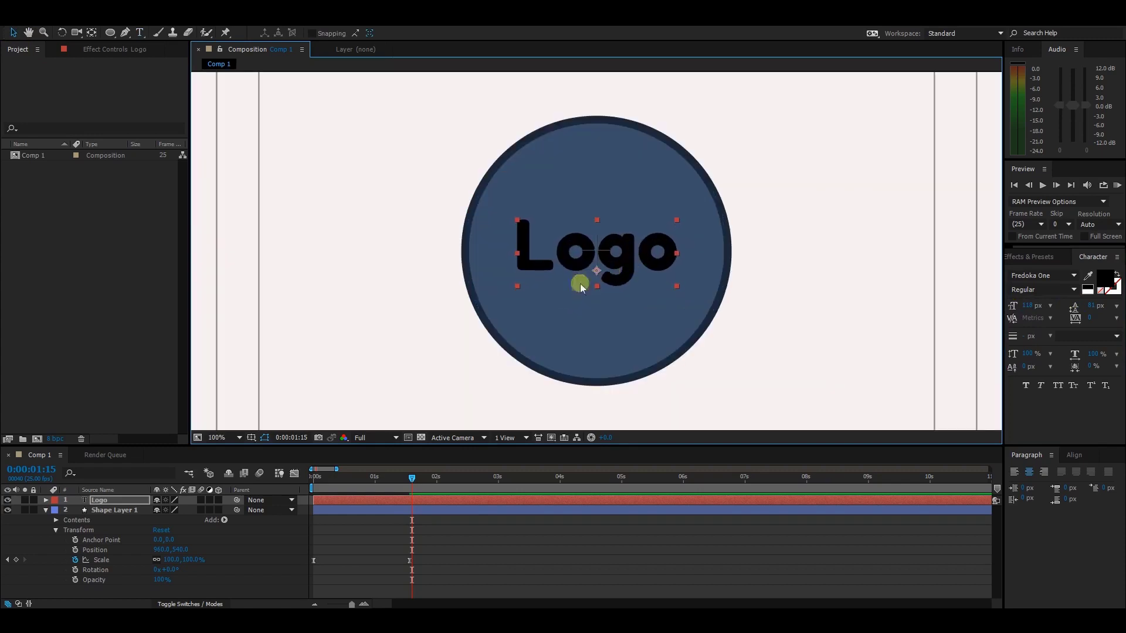
Step: Move the Logo layer's anchor point to the middle of the text and centre the text on the circle at 959, 541
left_click(46, 501)
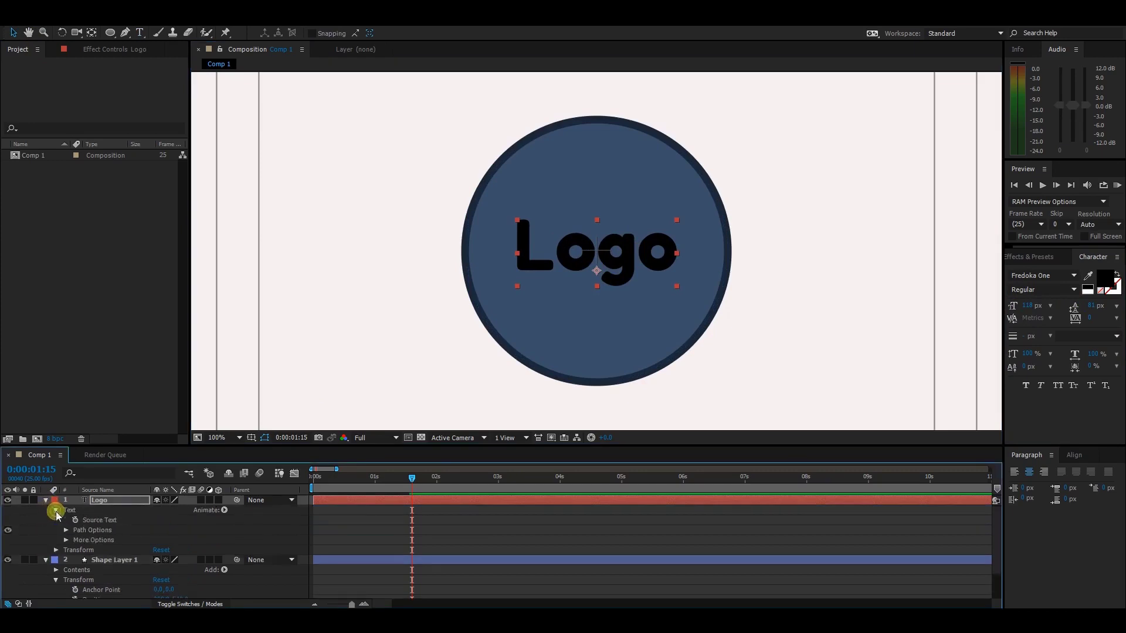
left_click(56, 520)
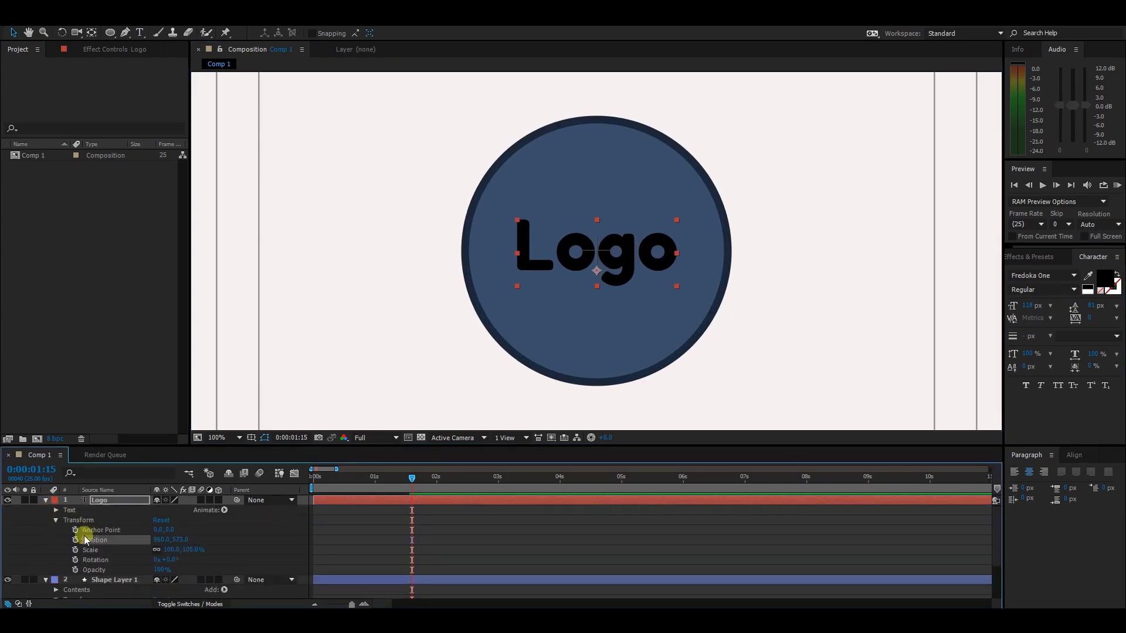
mouse_move(157, 530)
left_mouse_down()
mouse_move(183, 531)
mouse_move(159, 531)
left_mouse_up()
left_click(158, 529)
mouse_move(638, 275)
left_mouse_down()
mouse_move(645, 254)
mouse_move(644, 263)
left_mouse_up()
left_click(156, 536)
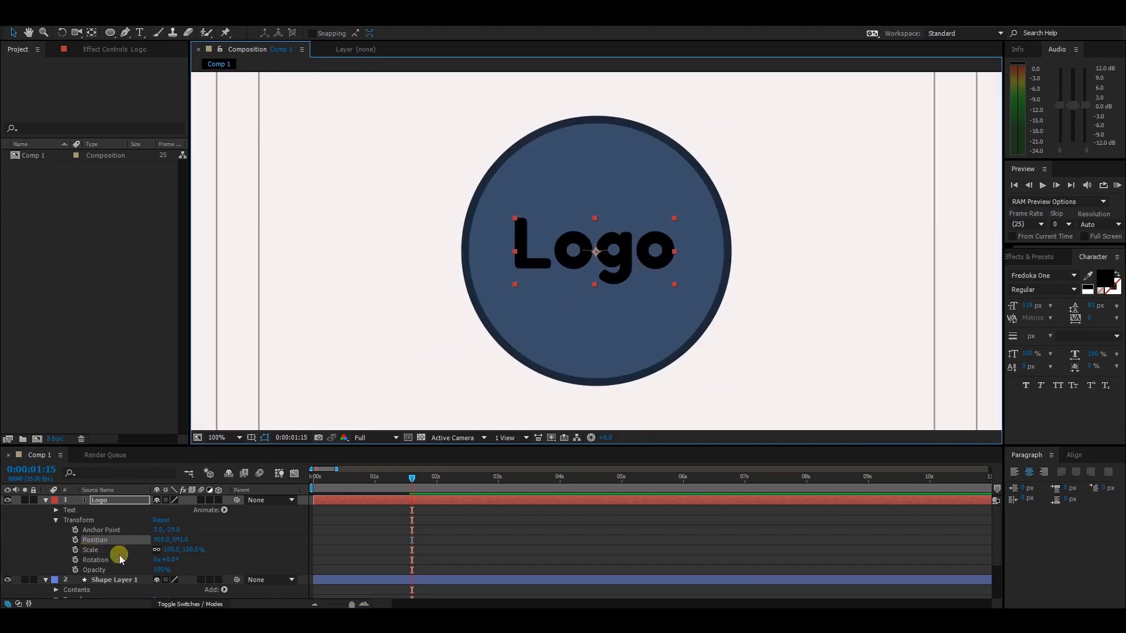
Step: Keyframe the Logo text's Scale from 0% at 0:00:00:20 to 100% at 0:00:01:14
mouse_move(194, 554)
left_mouse_down()
mouse_move(146, 548)
mouse_move(197, 555)
left_mouse_up()
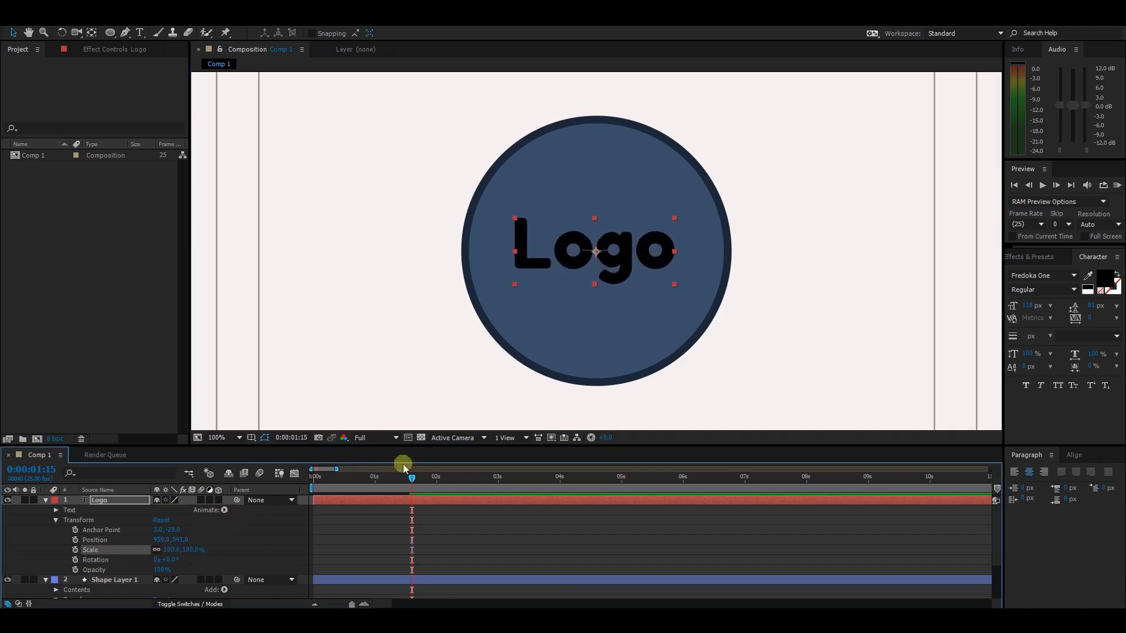
mouse_move(380, 481)
left_mouse_down()
mouse_move(317, 478)
mouse_move(373, 478)
left_mouse_up()
left_click(76, 550)
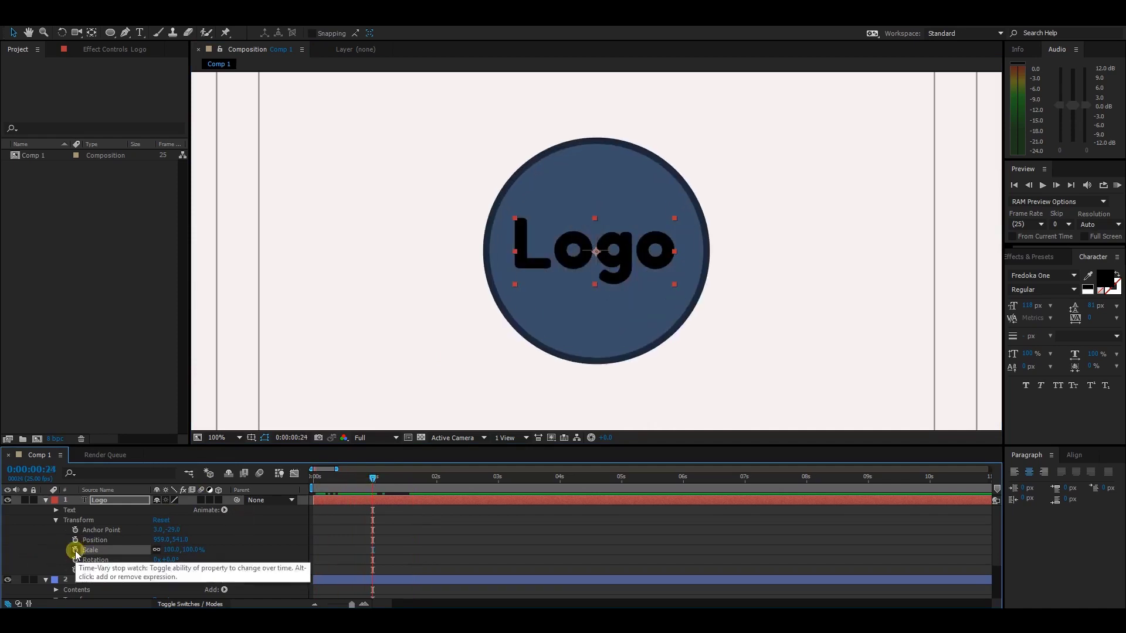
left_click_drag(370, 552, 410, 550)
left_click(152, 565)
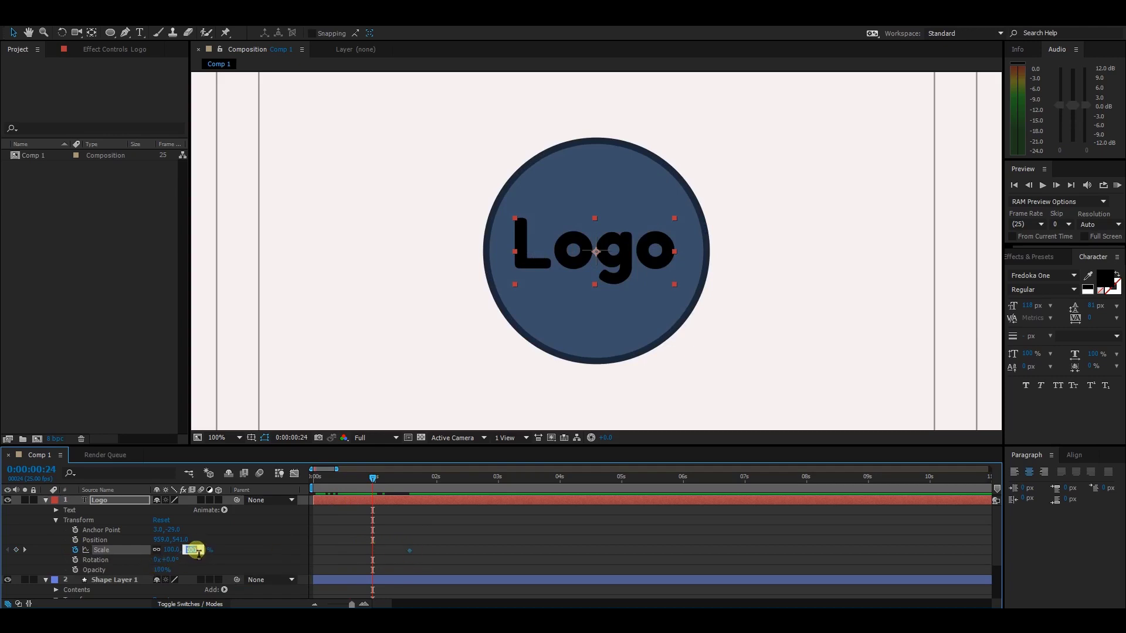
key("Return")
left_click_drag(372, 477, 409, 479)
left_click_drag(372, 550, 353, 577)
Step: Apply Easy Ease to both Logo Scale keyframes in the Graph Editor, lengthen their ease handles and close the Graph Editor
left_click(294, 473)
left_click(745, 590)
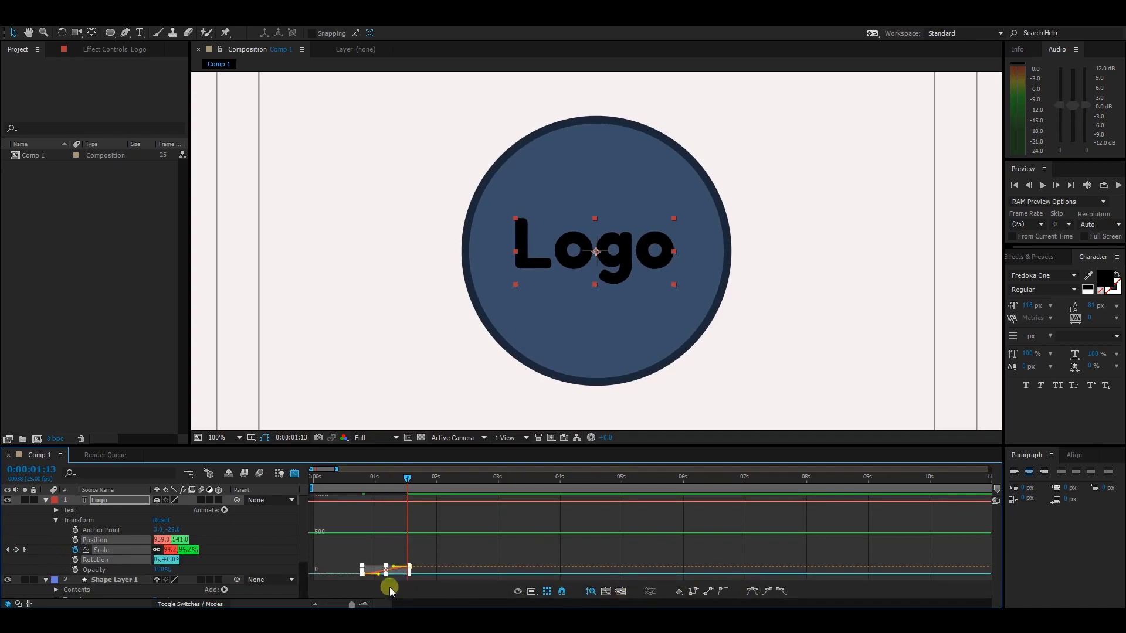
left_click(364, 604)
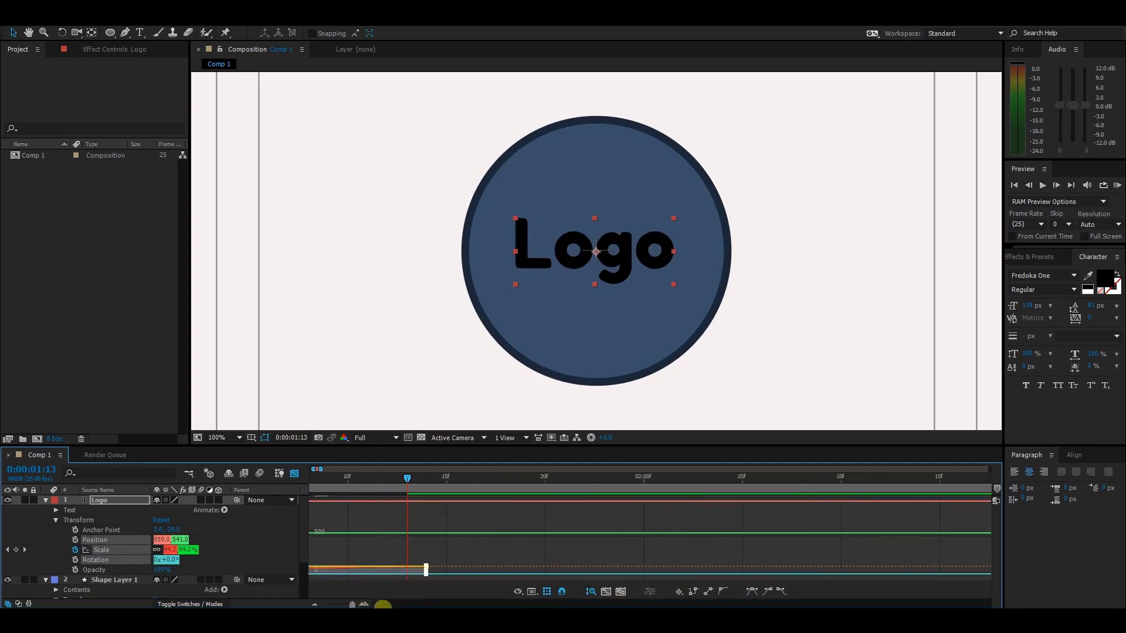
left_click_drag(385, 606, 373, 607)
left_click(312, 604)
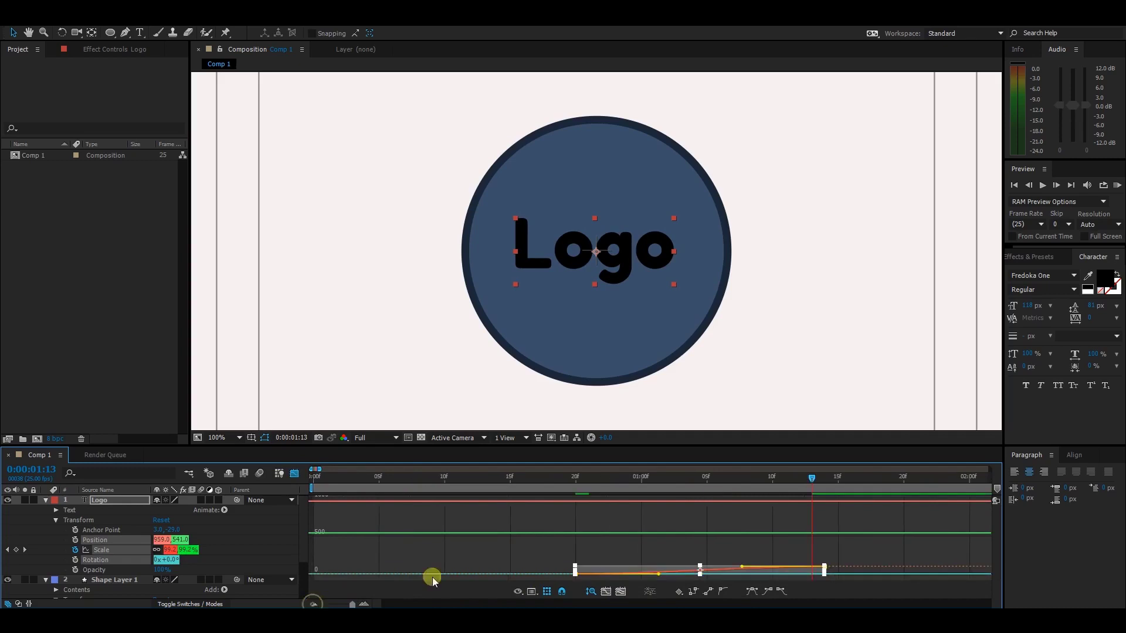
left_click_drag(658, 574, 679, 566)
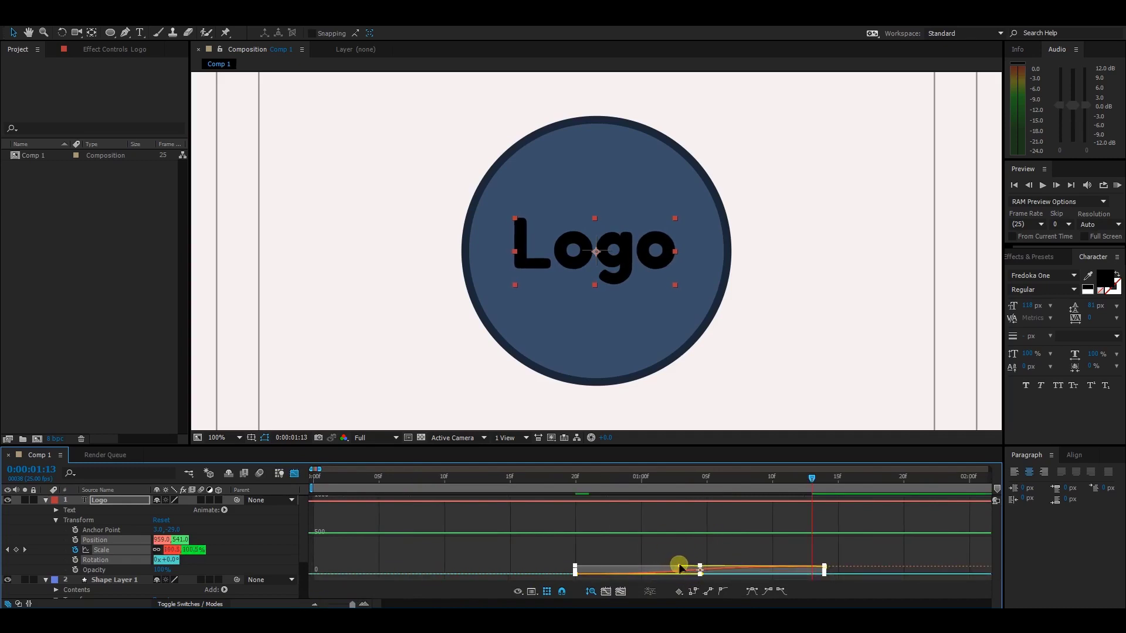
left_click(280, 473)
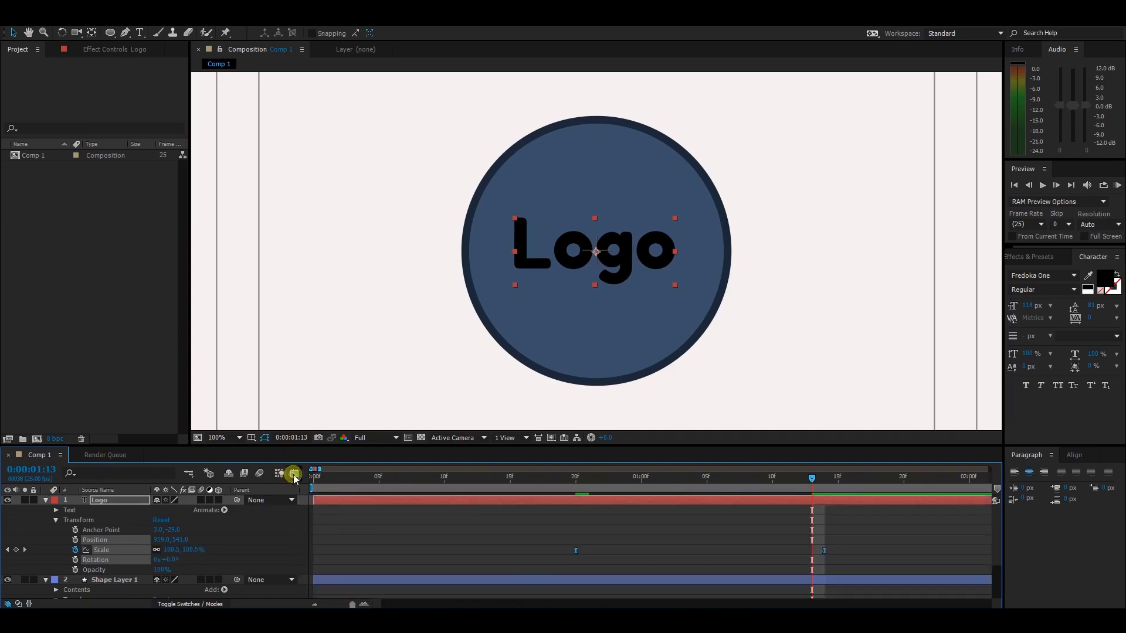
Step: Play back the circle and Logo text animation from the start of the timeline
left_click_drag(780, 477, 576, 487)
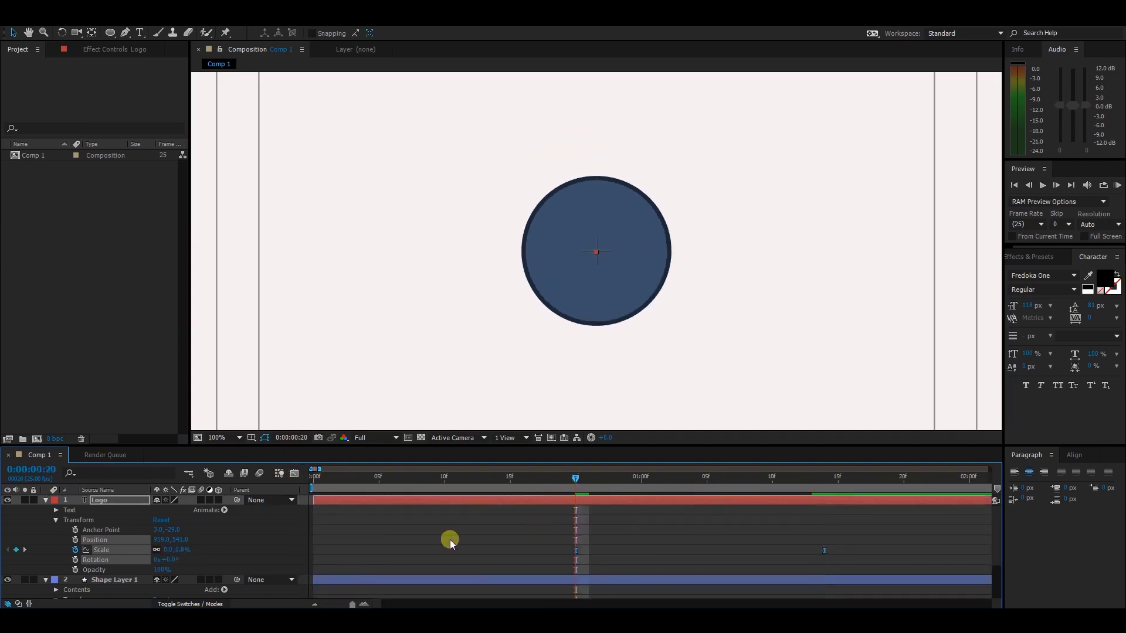
left_click(314, 604)
left_click(314, 604)
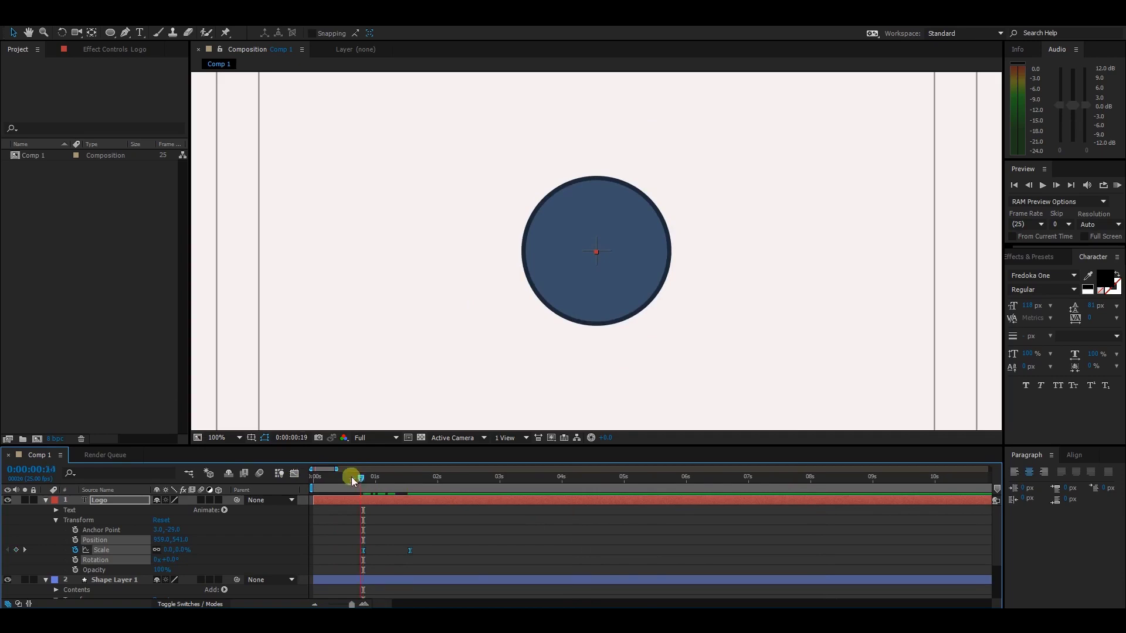
left_click_drag(364, 479, 299, 480)
key("KP_0")
key("space")
left_click(405, 493)
Step: Recolour the Logo text light blue, sampling the circle's blue and lightening it, and deselect the layer
left_click(401, 500)
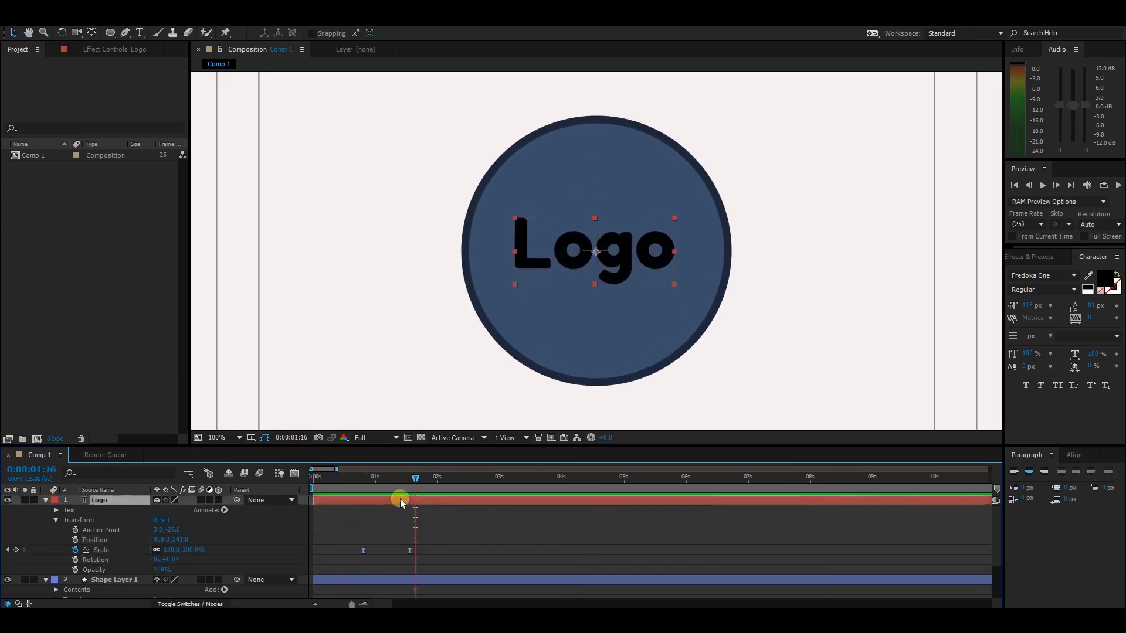
left_click(1106, 277)
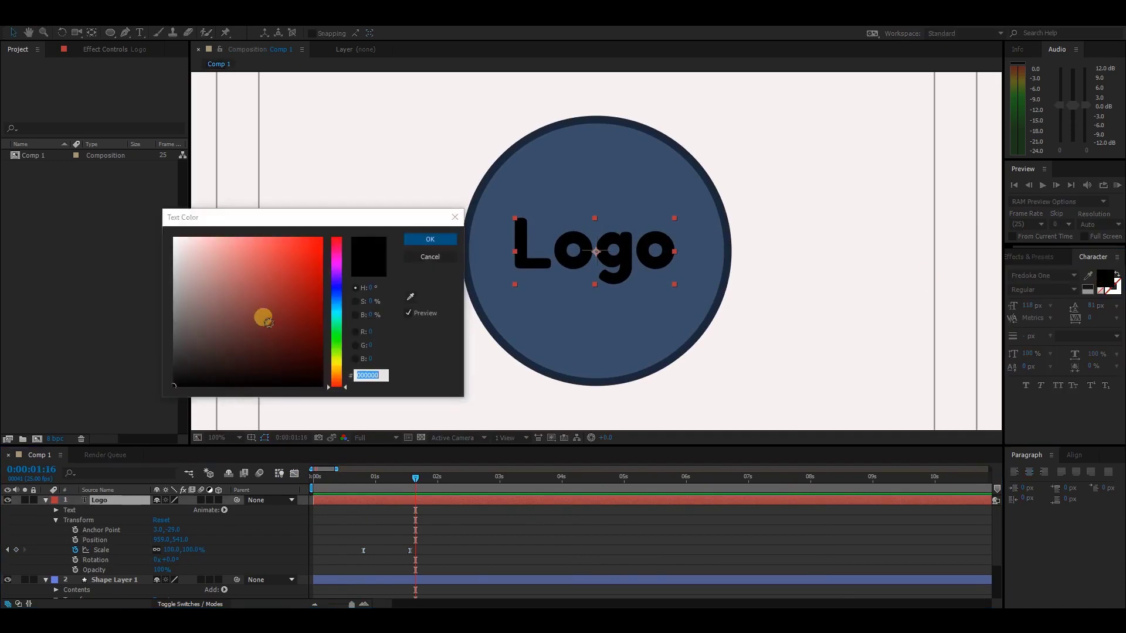
left_click(411, 297)
left_click(563, 319)
mouse_move(231, 304)
left_mouse_down()
mouse_move(236, 268)
mouse_move(224, 274)
mouse_move(235, 271)
left_mouse_up()
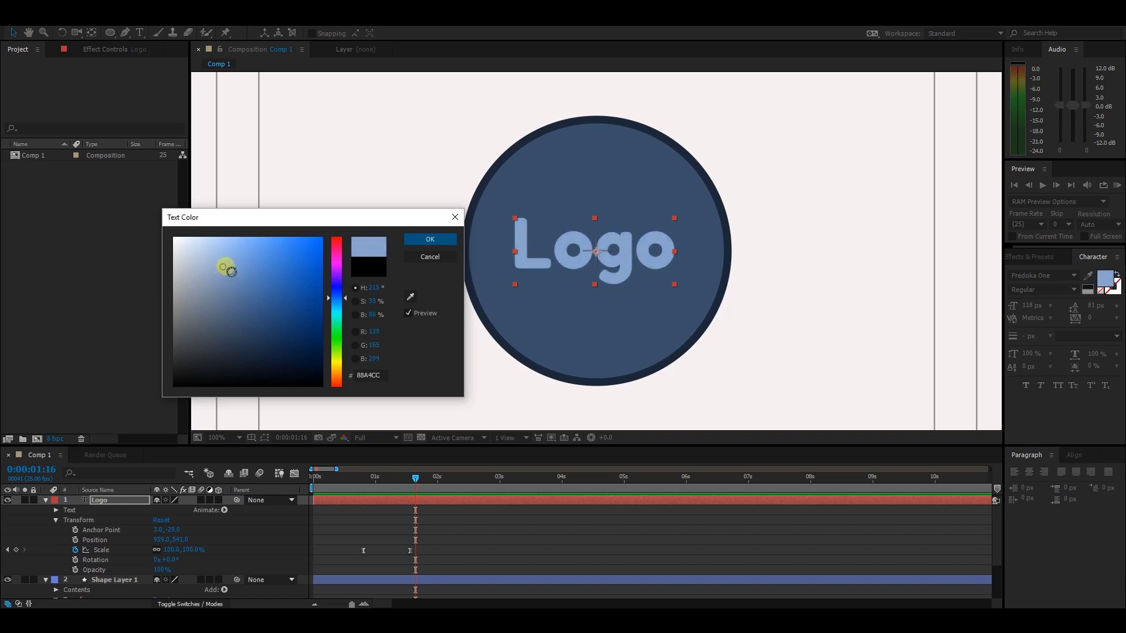
left_click(430, 239)
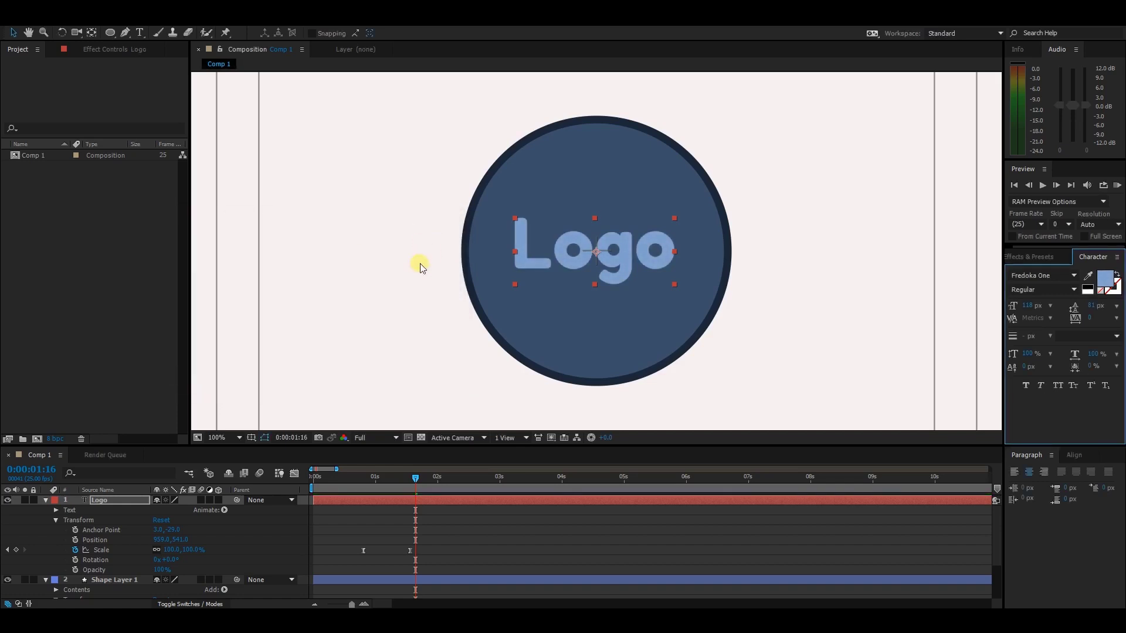
left_click(461, 549)
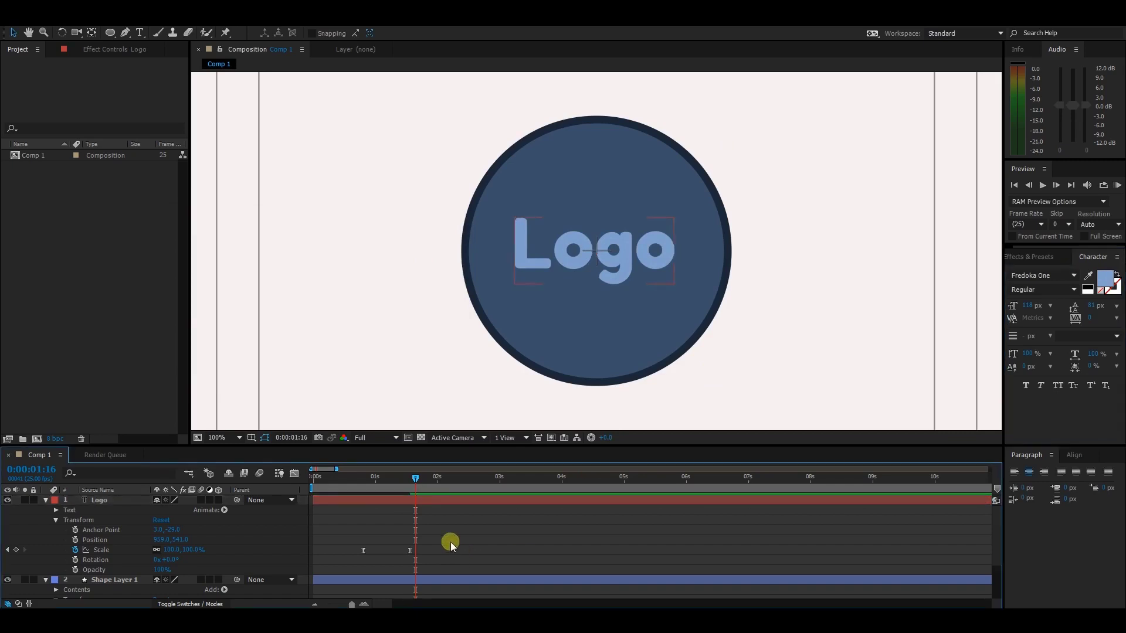
Step: Turn on motion blur for the composition and for both the Logo and circle layers
left_click(432, 501)
mouse_move(401, 478)
left_mouse_down()
mouse_move(357, 483)
mouse_move(418, 478)
left_mouse_up()
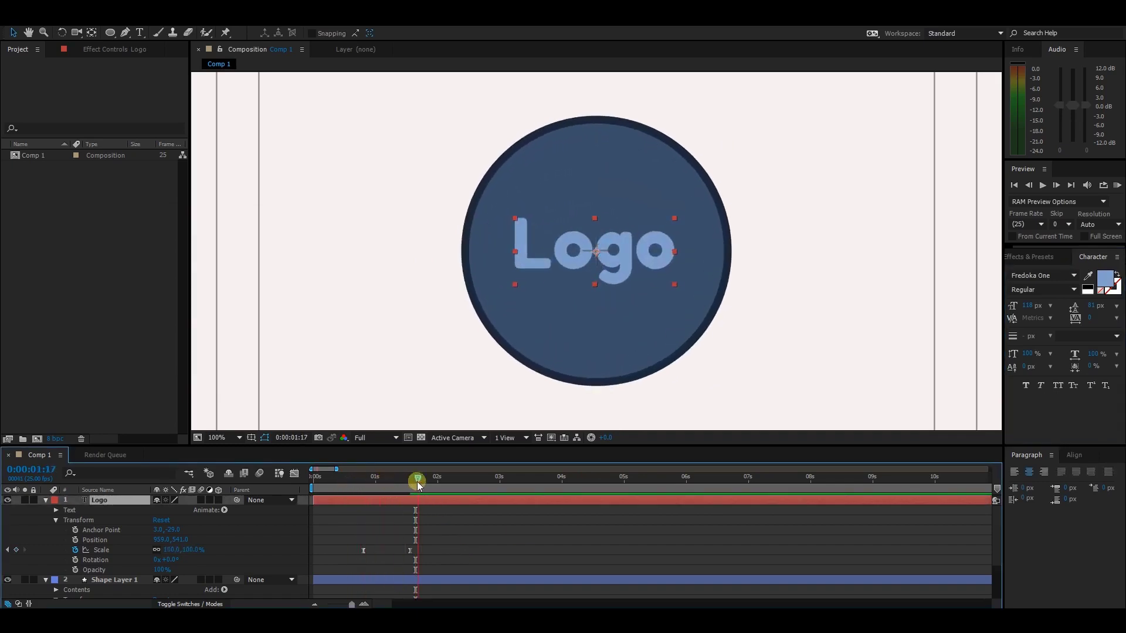
left_click(503, 551)
left_click(315, 604)
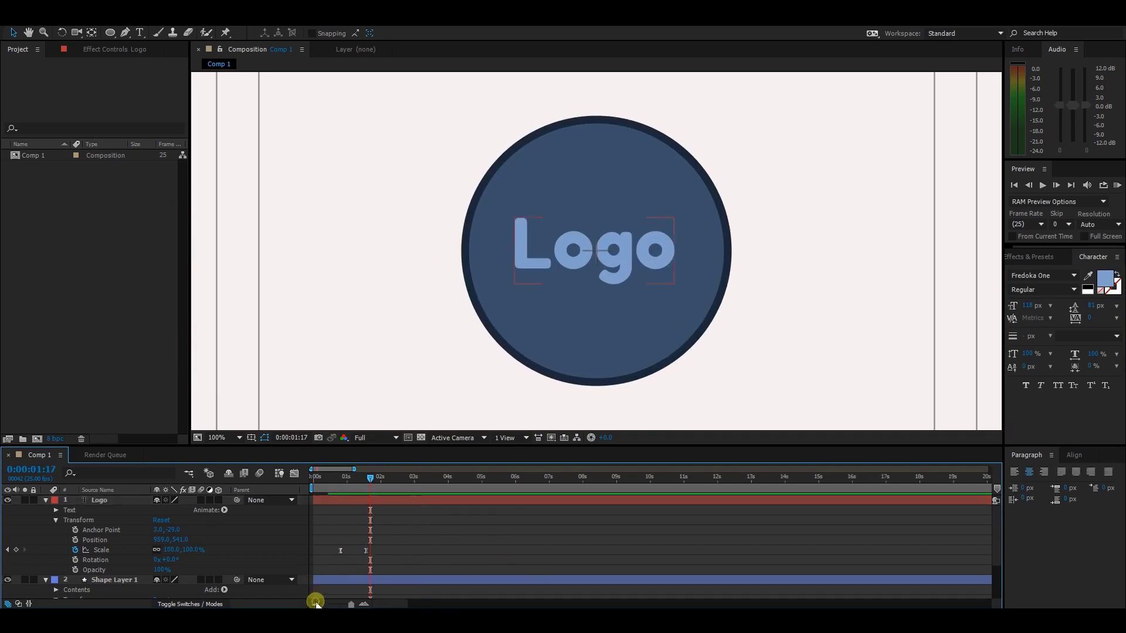
left_click(257, 473)
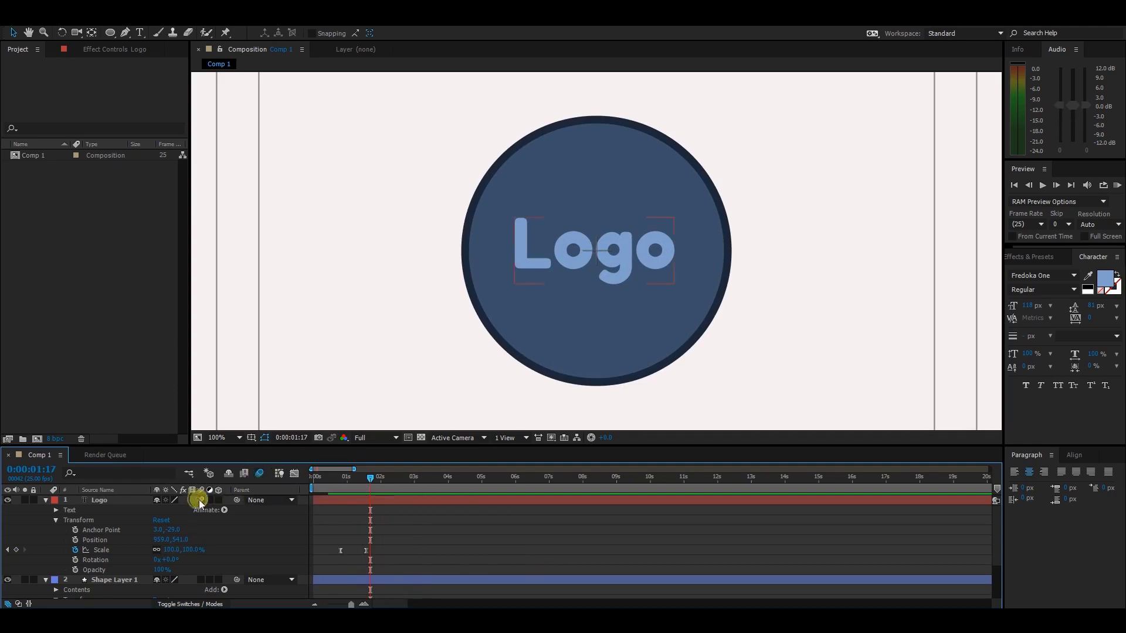
left_click(199, 579)
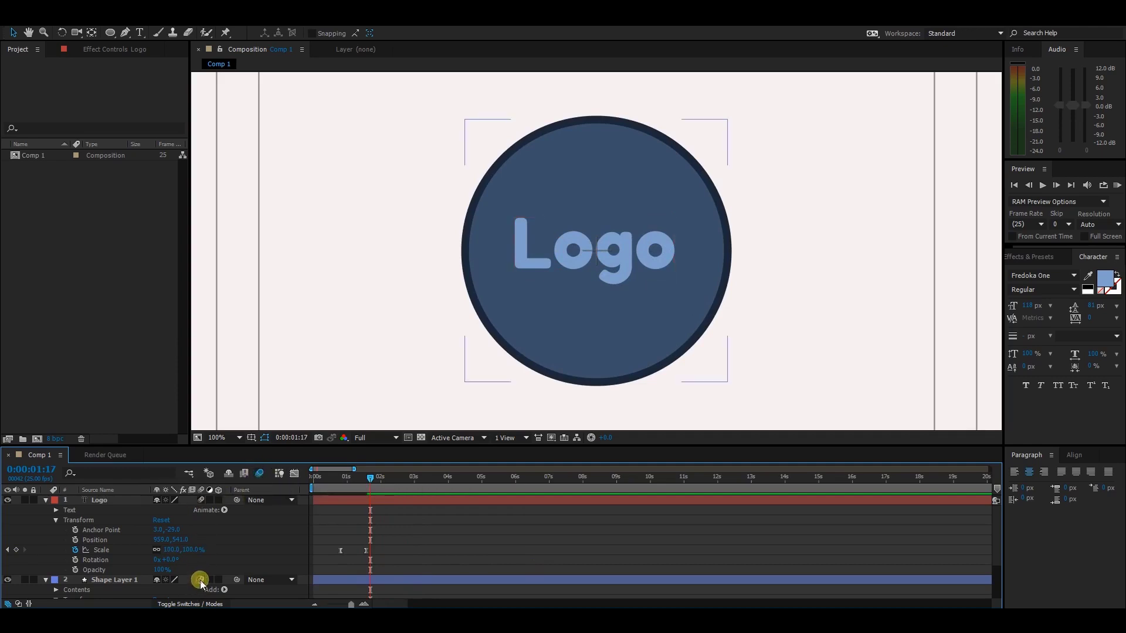
Step: Examine the motion blur on the growing circle's edge at 0:00:00:20
left_click_drag(374, 476, 338, 479)
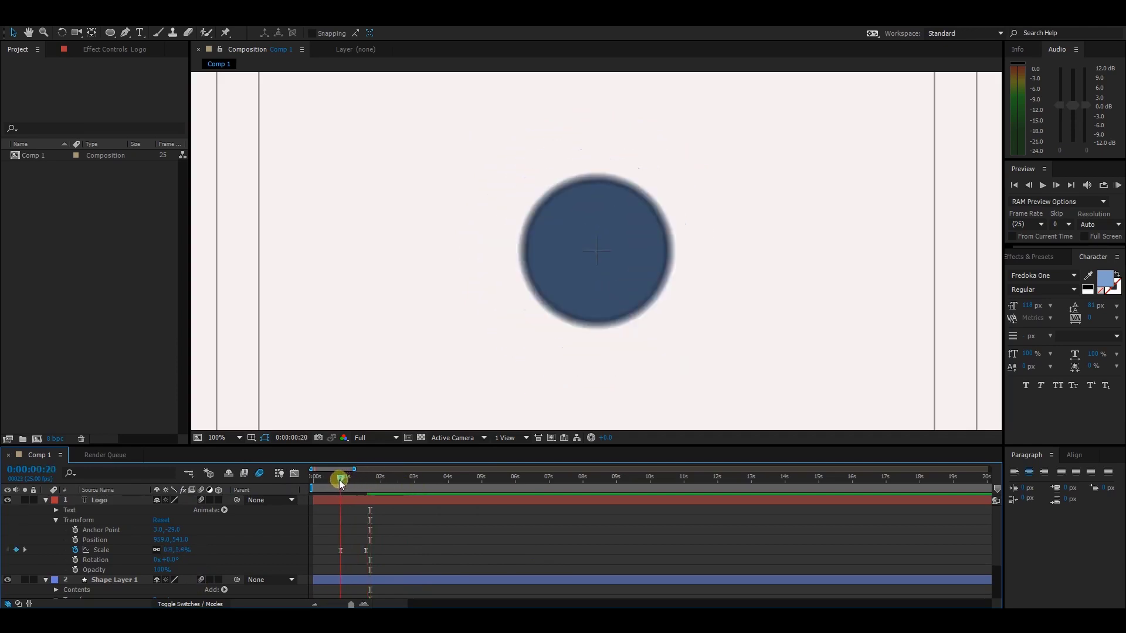
key("period")
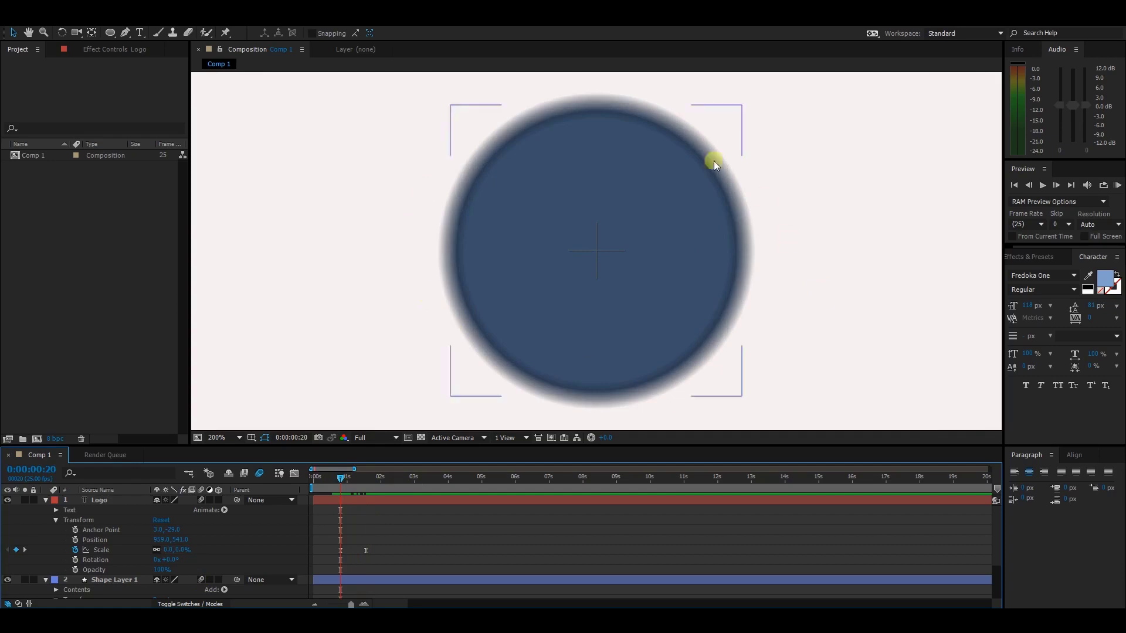
key("comma")
key("comma")
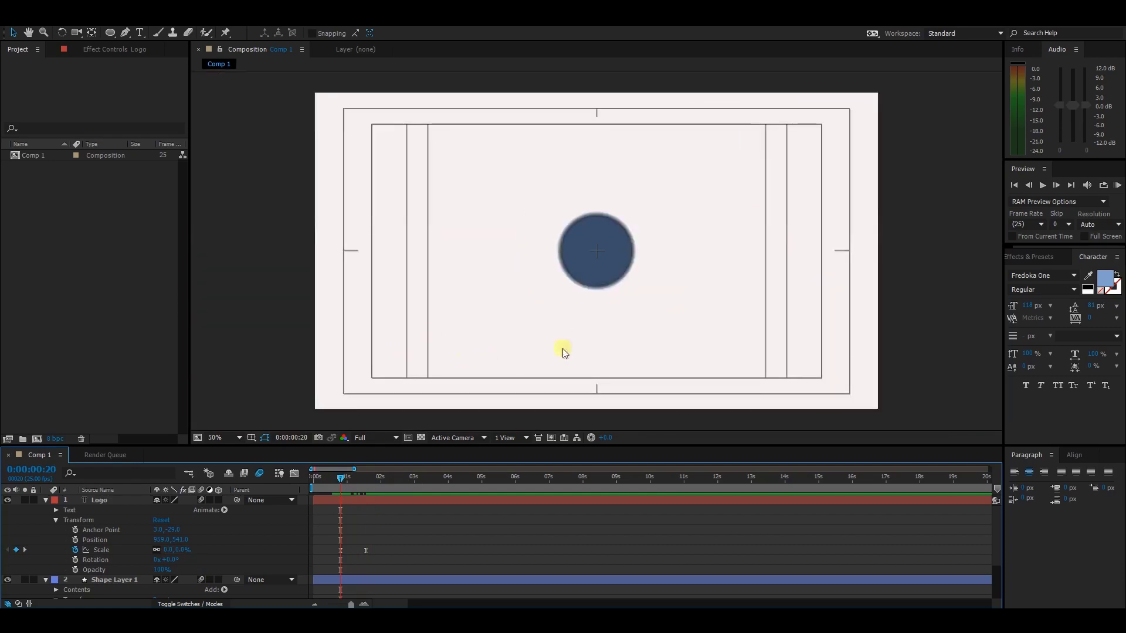
Step: Play back the motion-blurred circle and Logo text animation from 0:00:00:18
left_click_drag(711, 322, 688, 319)
mouse_move(357, 481)
left_mouse_down()
mouse_move(314, 478)
mouse_move(371, 475)
mouse_move(340, 478)
left_mouse_up()
key("space")
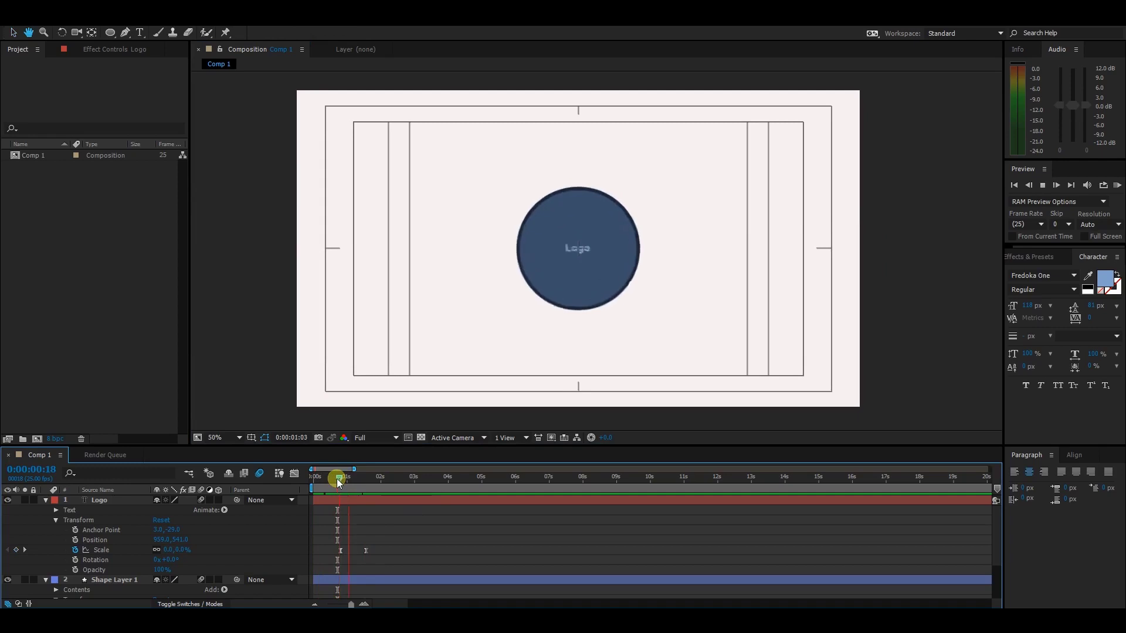
left_click(379, 467)
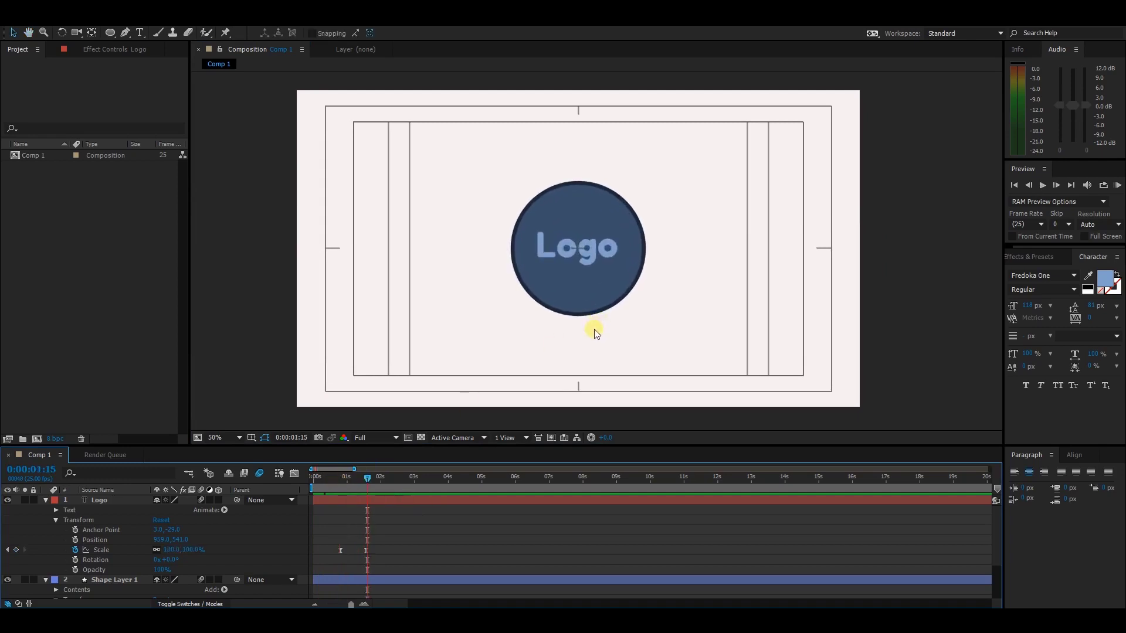
left_click_drag(367, 477, 382, 481)
scroll(406, 536, "down", 3)
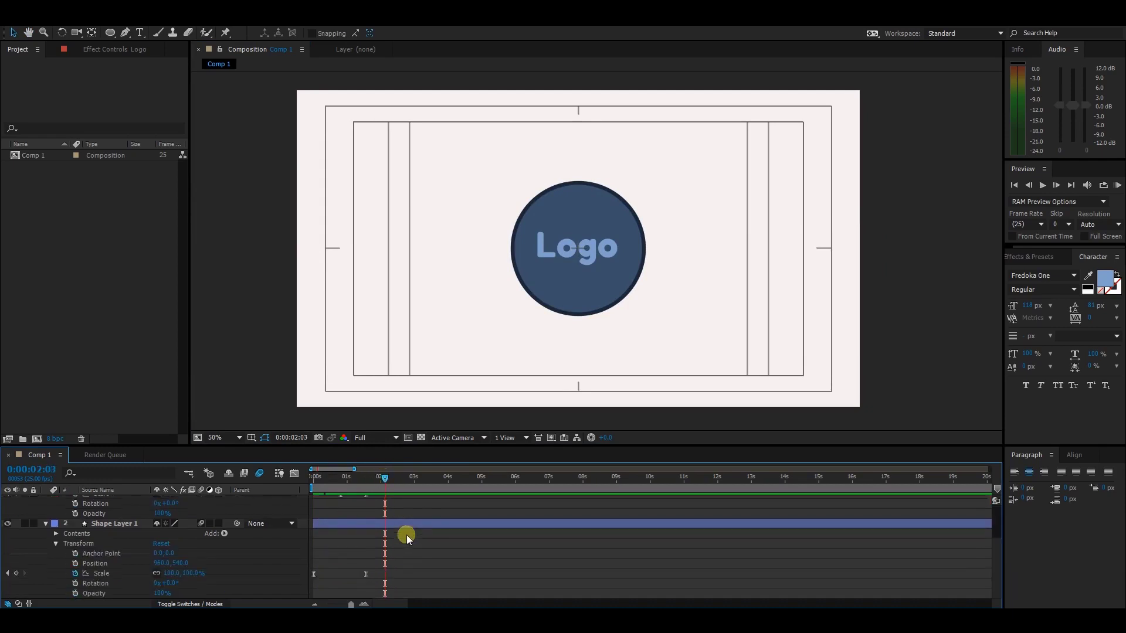
left_click(398, 526)
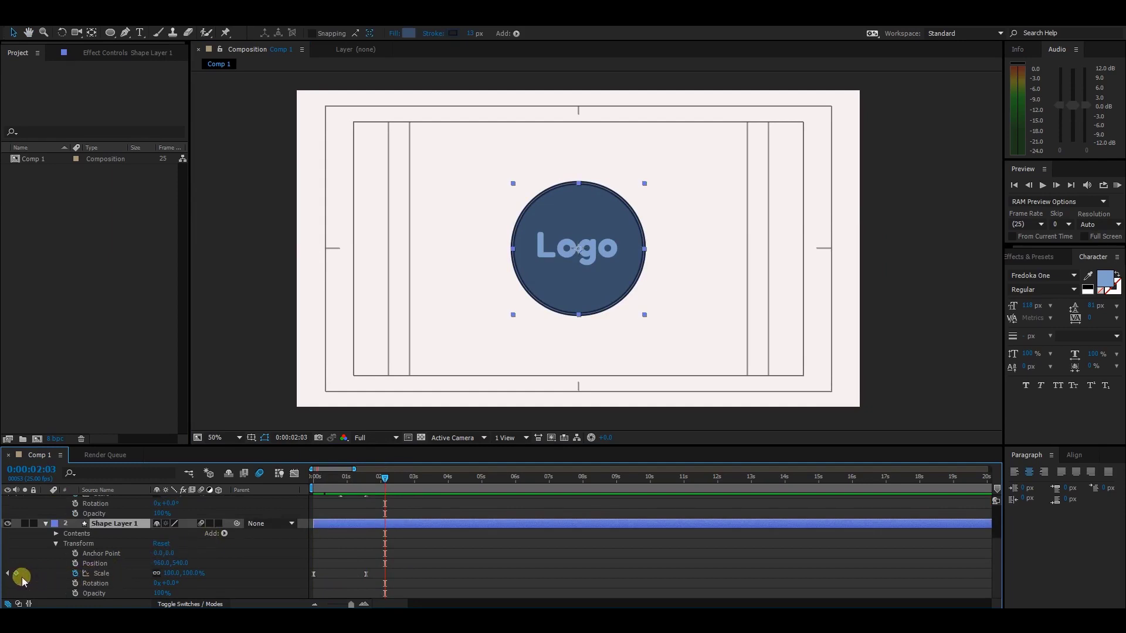
scroll(412, 581, "up", 3)
left_click(413, 499)
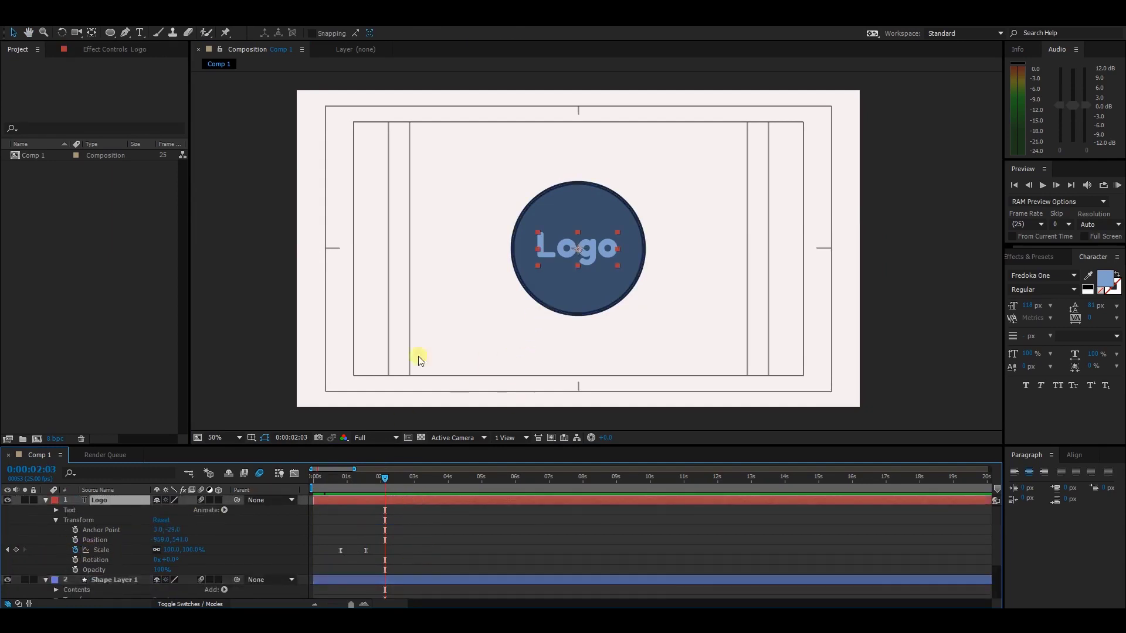
left_click(159, 17)
mouse_move(126, 18)
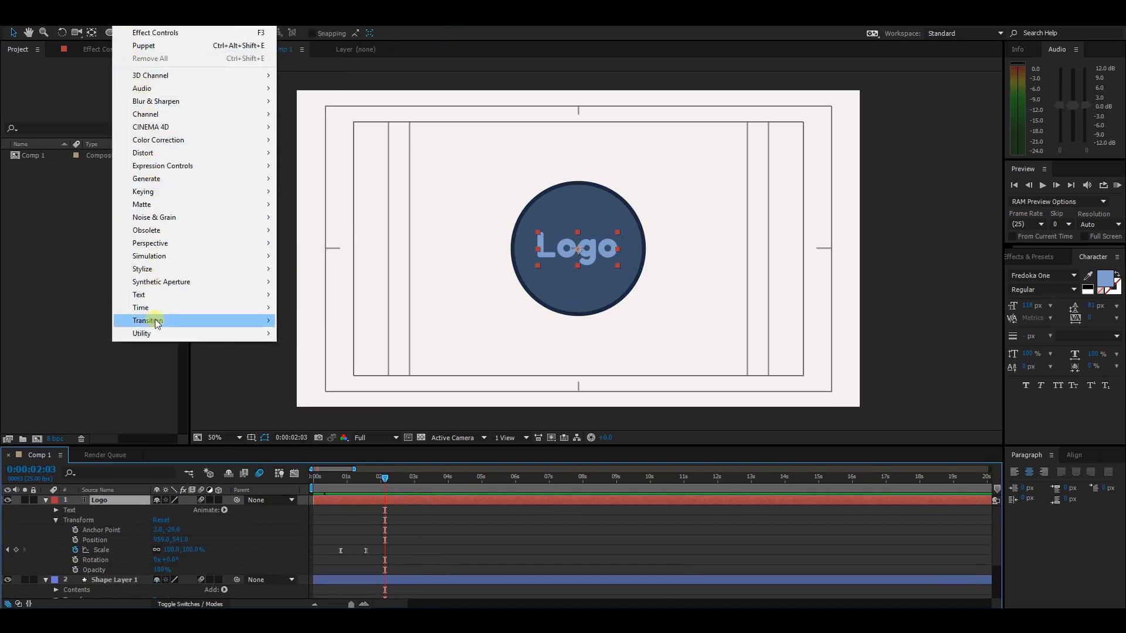
mouse_move(231, 179)
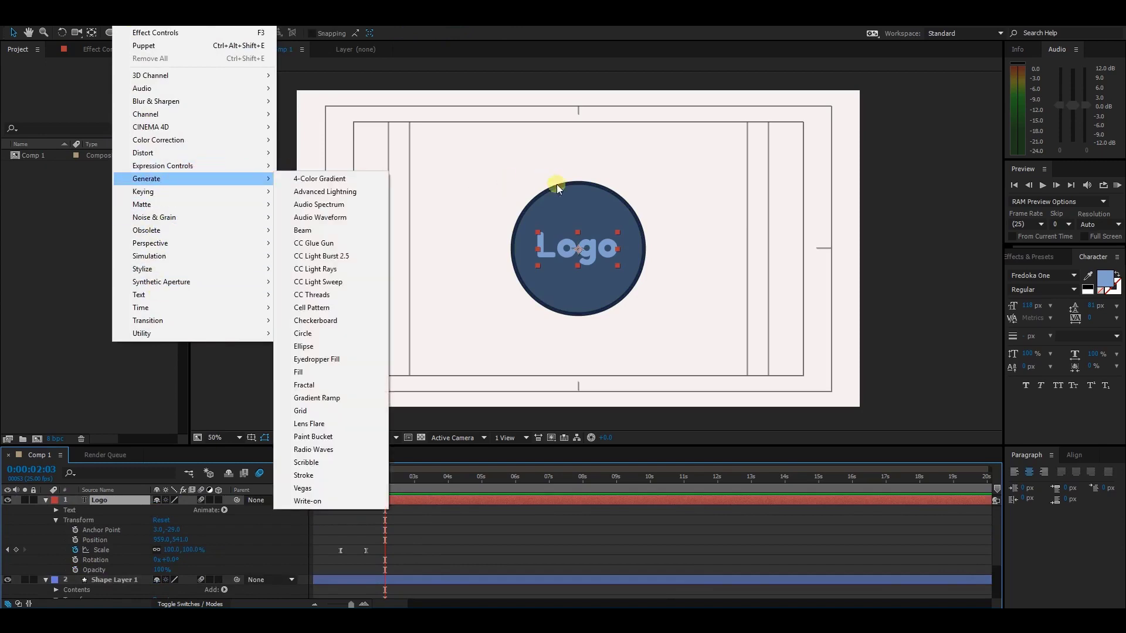
left_click(945, 258)
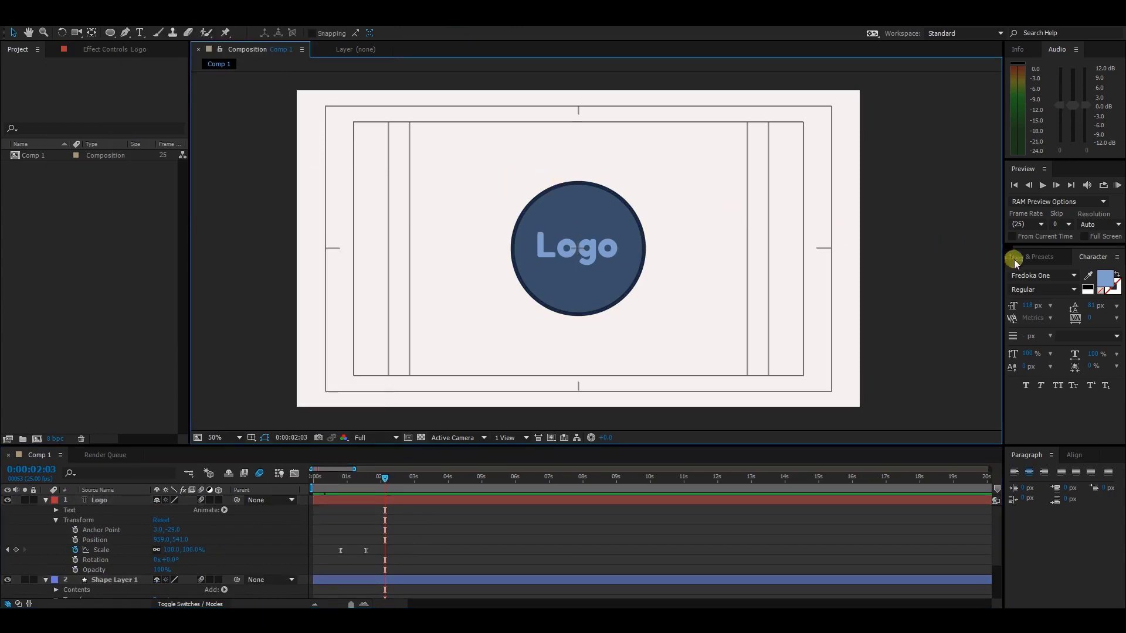
Step: Find the Drop Shadow effect and apply it to the Logo text layer
left_click(1034, 258)
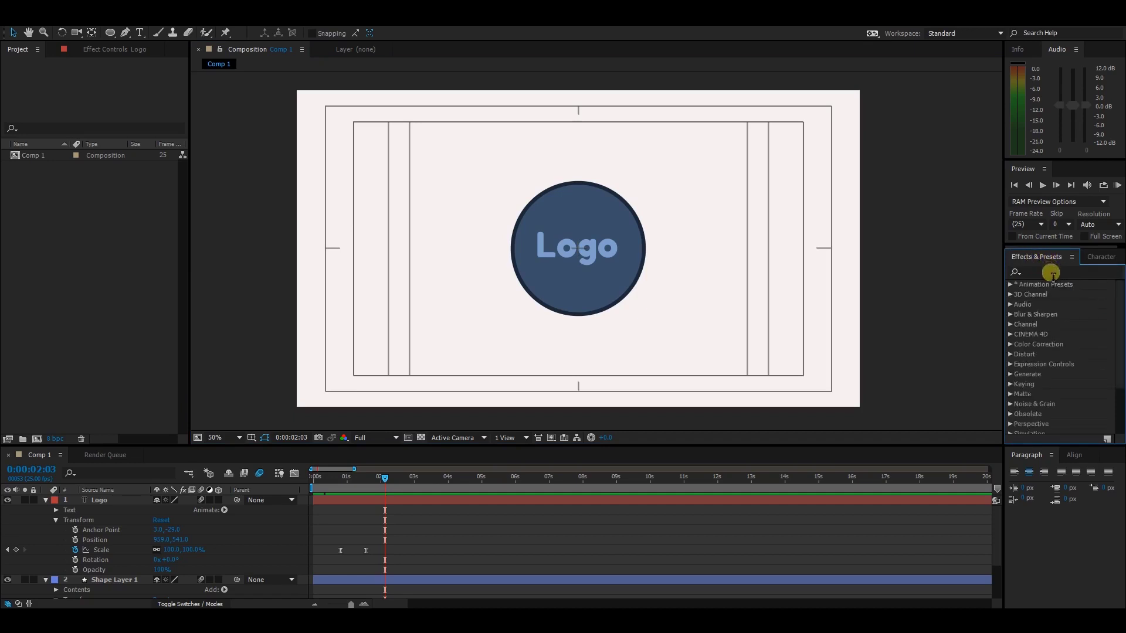
left_click(1053, 273)
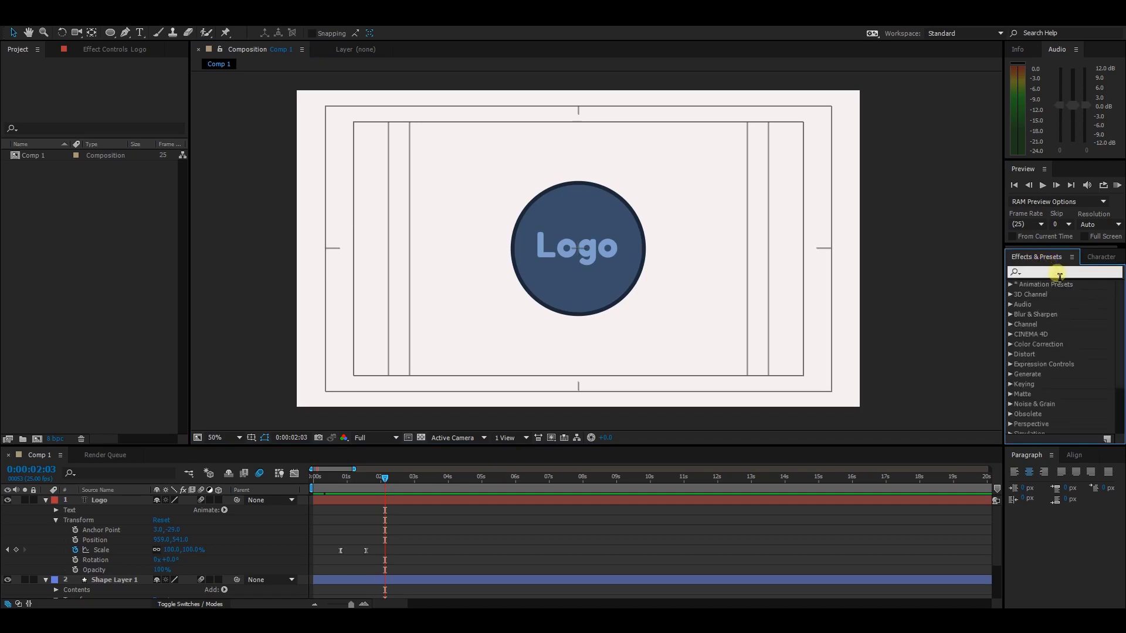
type("drop")
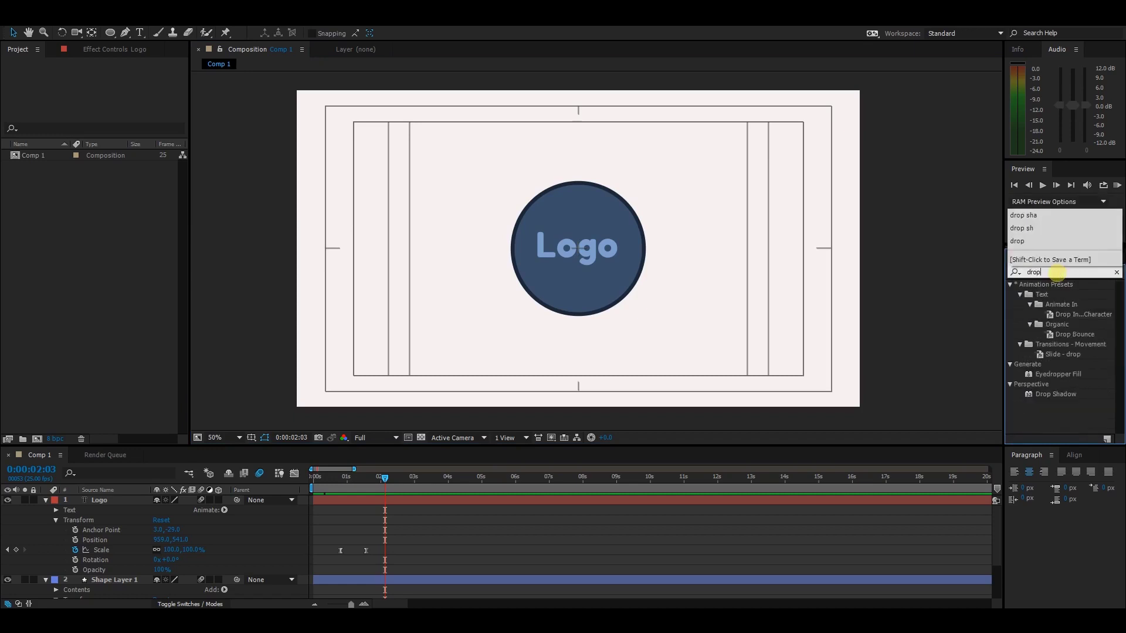
type(" shad")
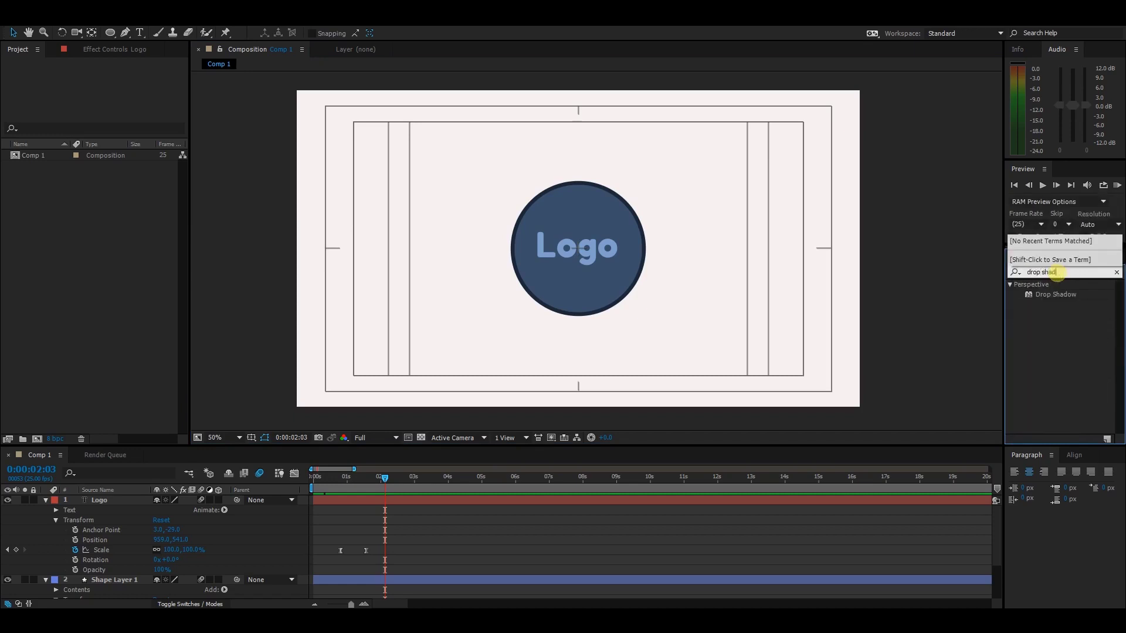
left_click_drag(1056, 295, 397, 498)
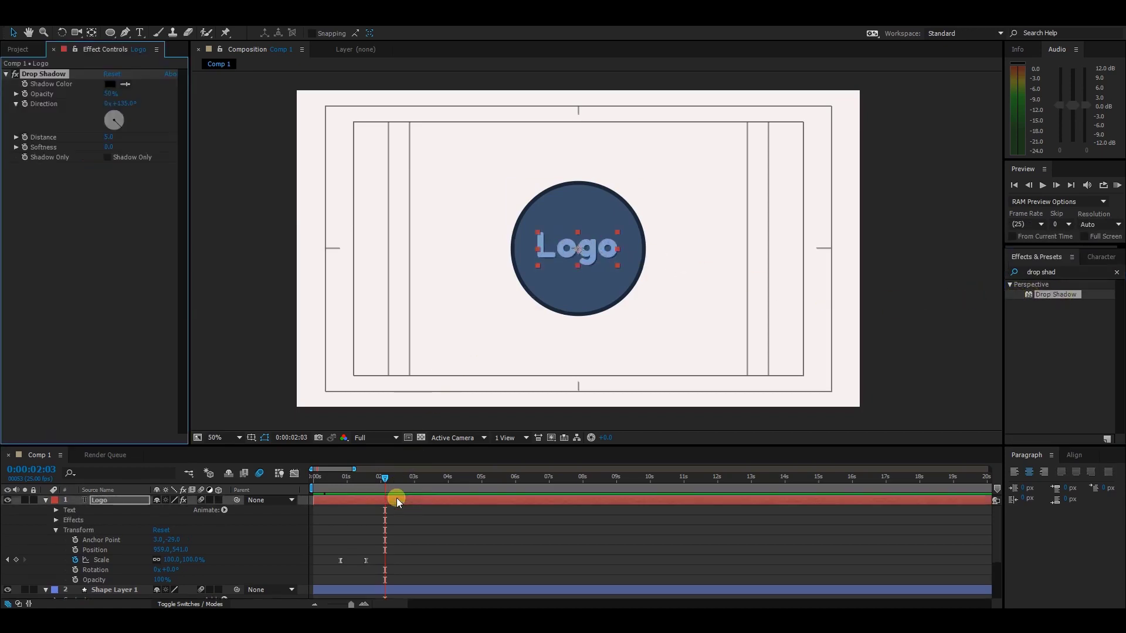
Step: Inspect the Logo text's drop shadow up close, comparing it with the effect off and on
scroll(611, 269, "up", 6)
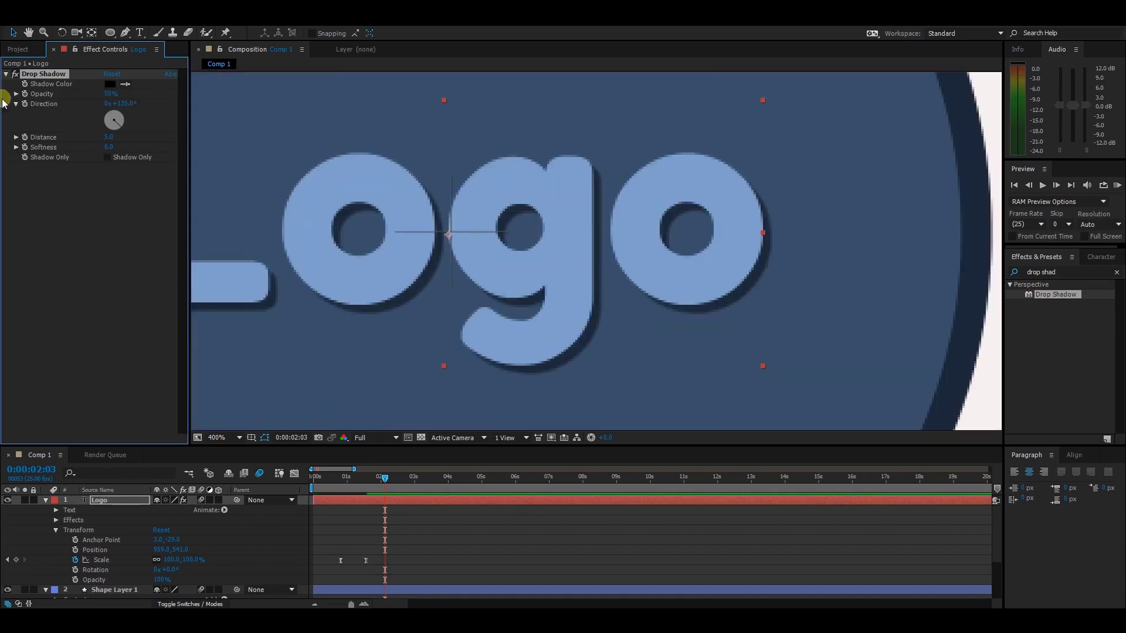
left_click(14, 75)
left_click(15, 74)
left_click(14, 74)
left_click(14, 75)
scroll(478, 195, "down", 4)
scroll(479, 194, "down", 1)
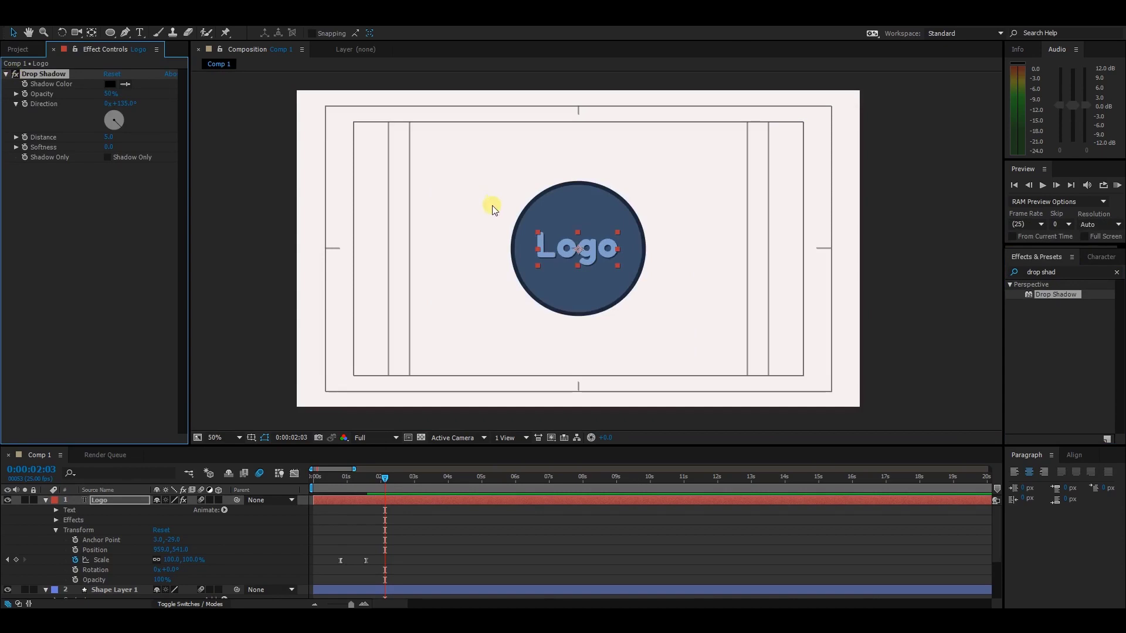
left_click(973, 381)
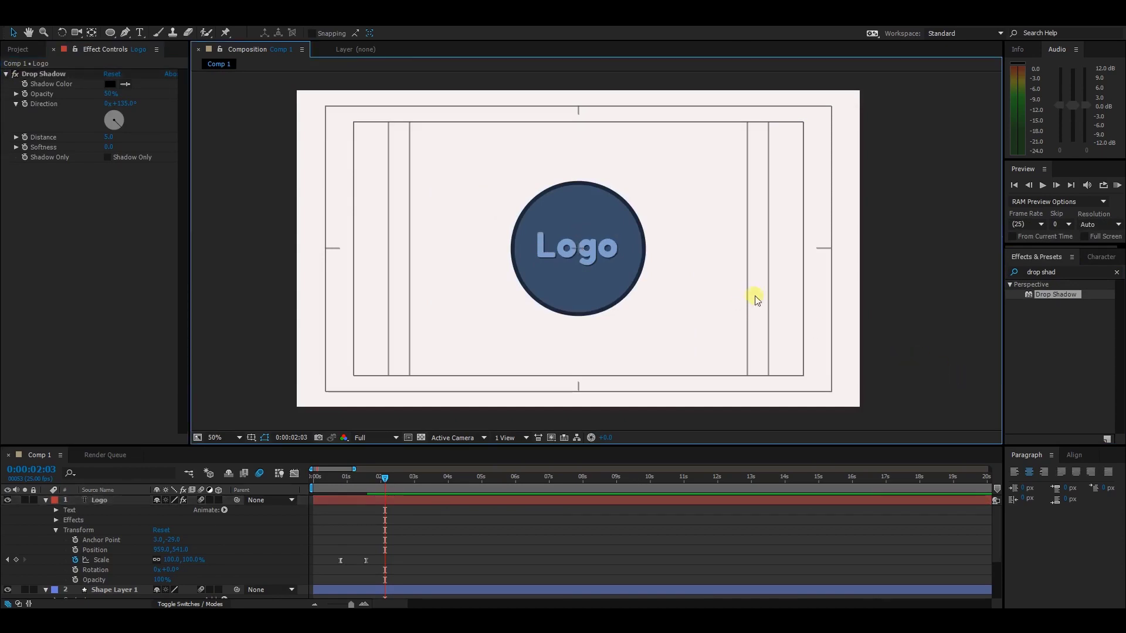
Step: Add a 100% Scale keyframe to the Logo layer at 0:00:02:02
left_click(411, 499)
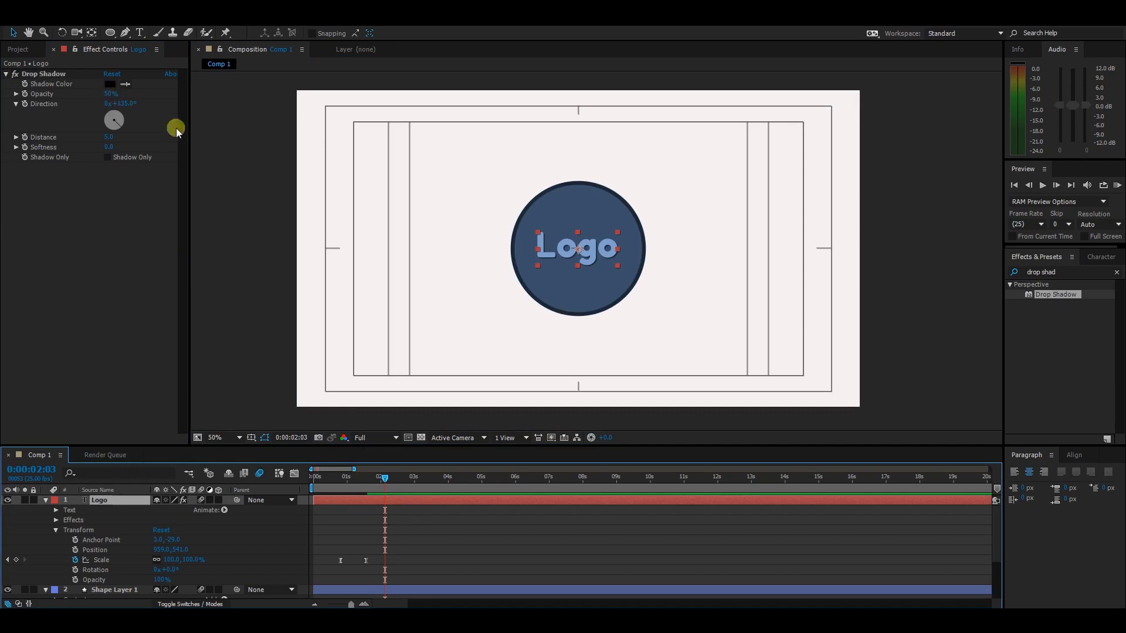
mouse_move(372, 482)
left_mouse_down()
mouse_move(323, 484)
mouse_move(390, 482)
left_mouse_up()
scroll(473, 525, "down", 3)
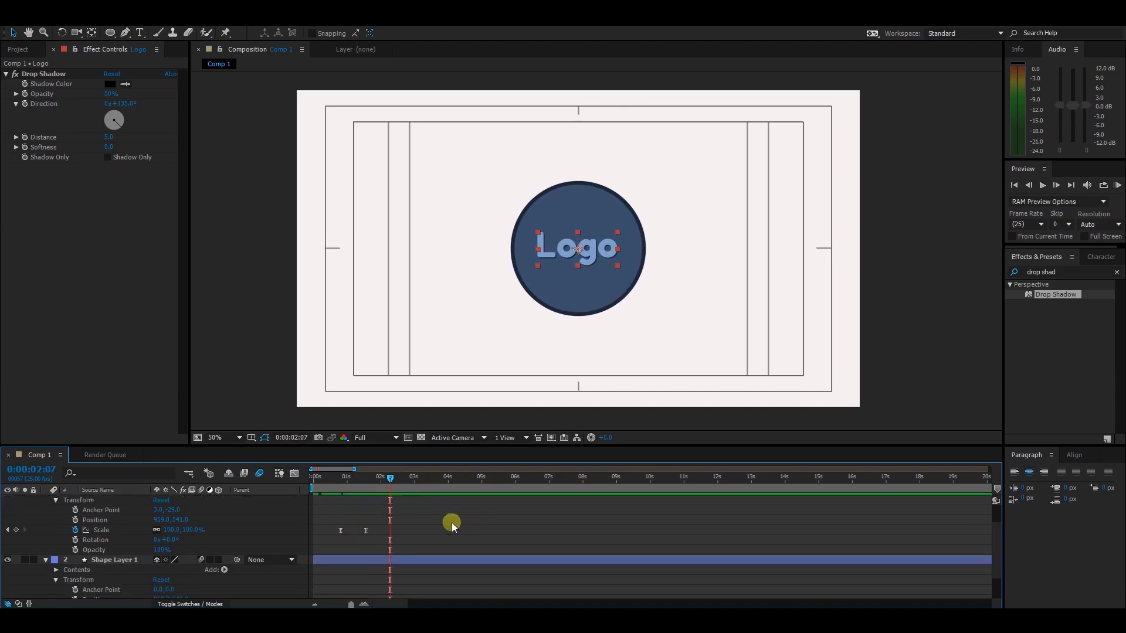
left_click(381, 482)
left_click(386, 531)
left_click_drag(376, 541, 357, 522)
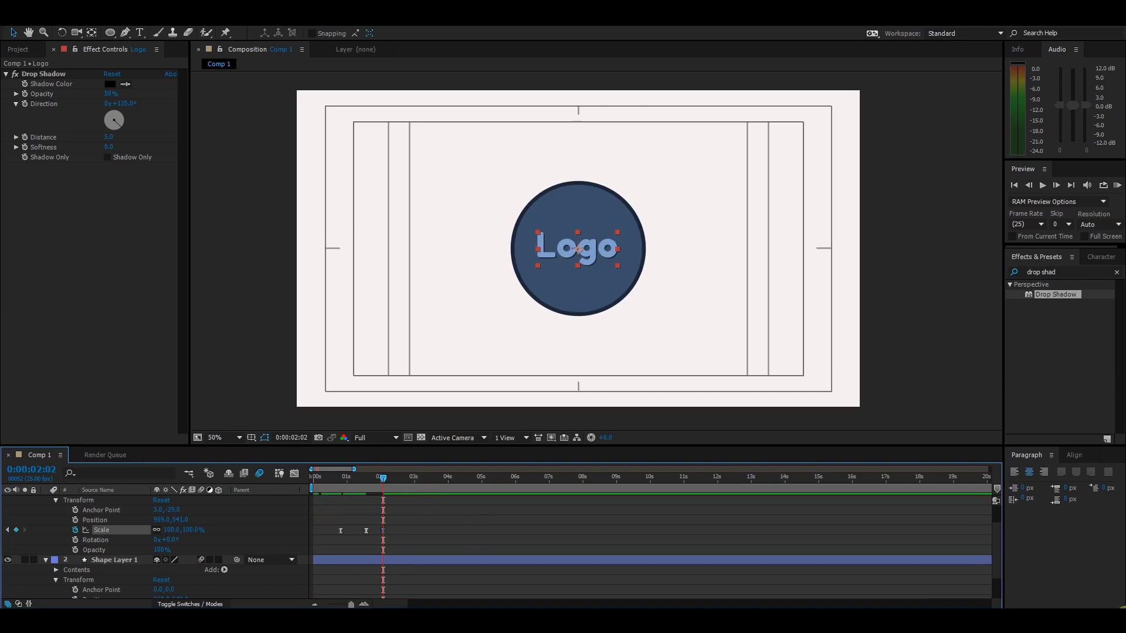
Step: Set the Logo layer's Scale to 0% at 0:00:02:23 and play back the shrinking text
left_click(404, 489)
left_click_drag(408, 488, 412, 484)
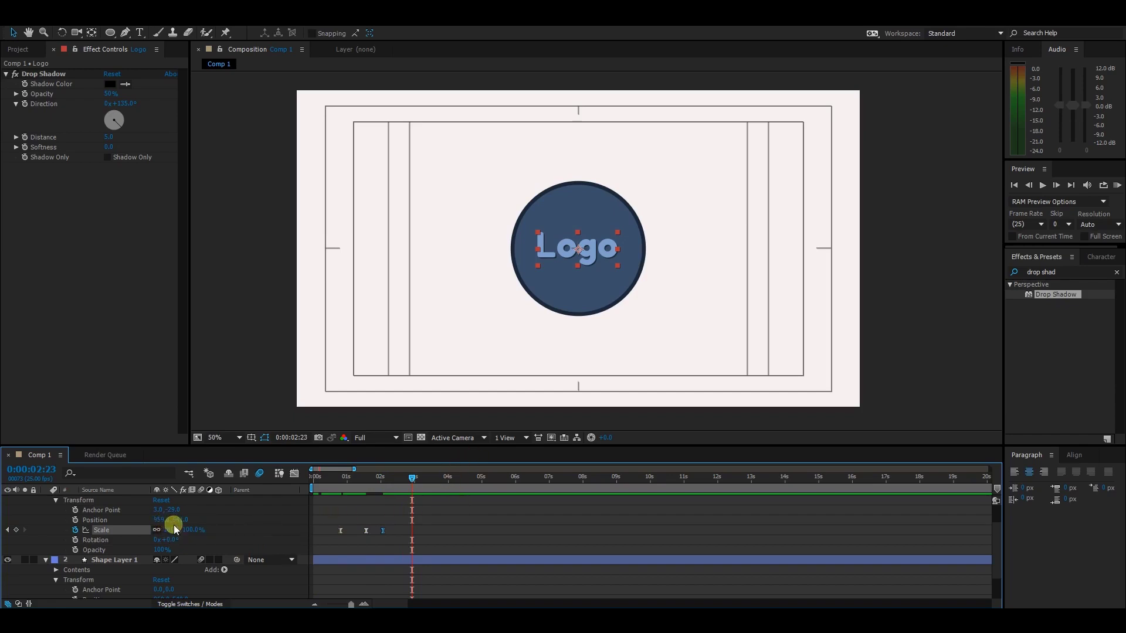
left_click(192, 530)
key("Return")
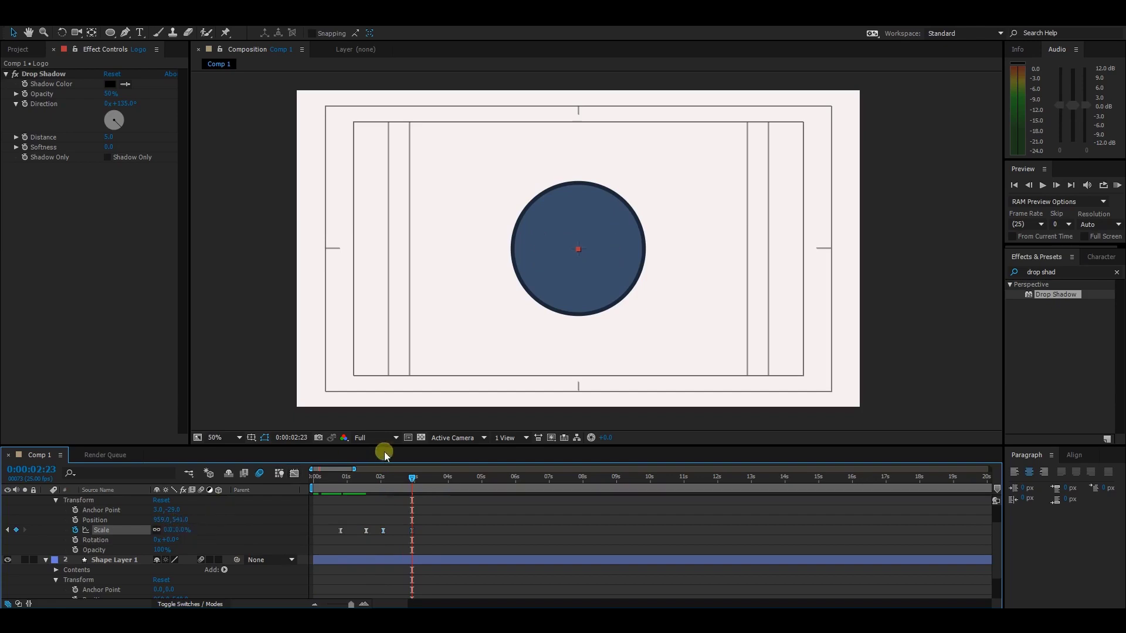
left_click_drag(405, 477, 359, 488)
key("space")
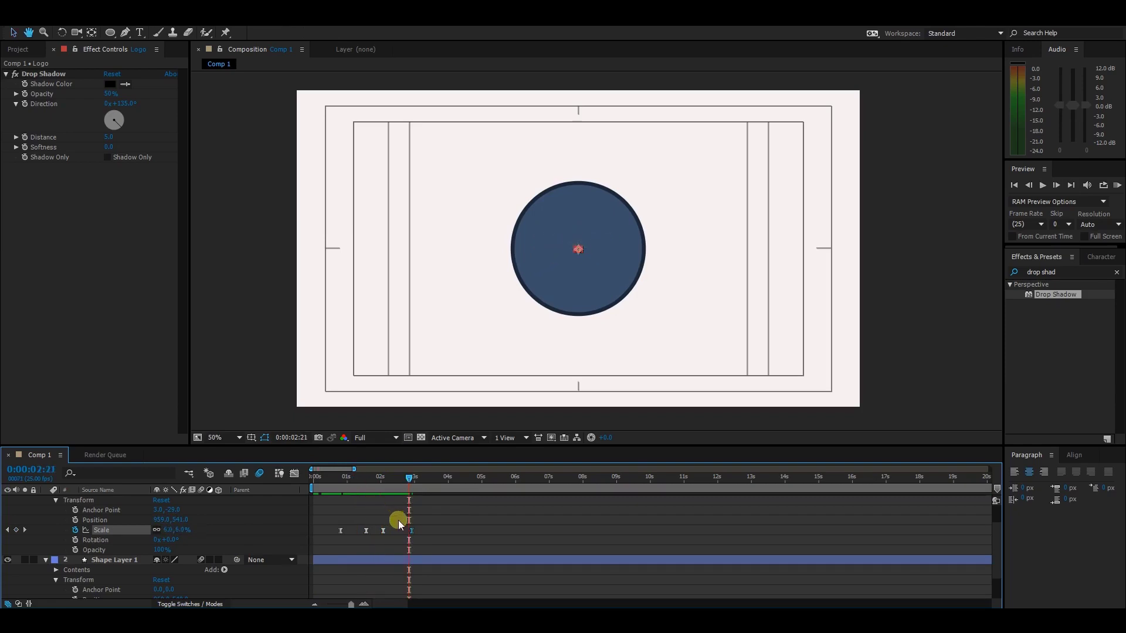
Step: Copy the circle's 100% and 0% Scale keyframes to about 2.5 seconds and just after 3 seconds, and preview the shrink
scroll(424, 529, "down", 2)
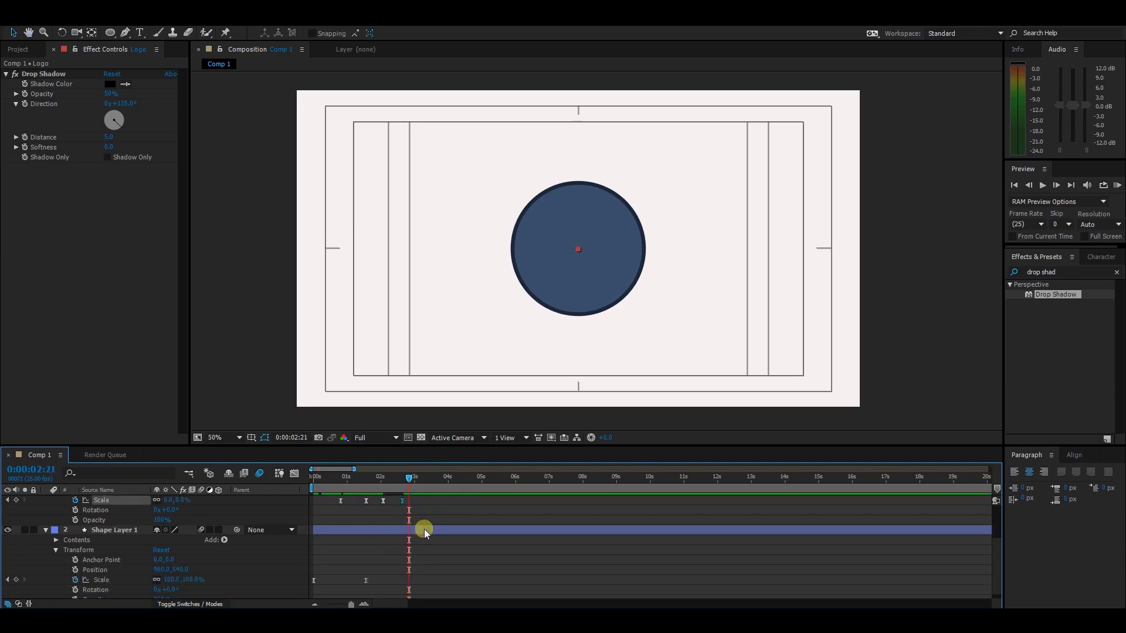
left_click(385, 528)
left_click(365, 575)
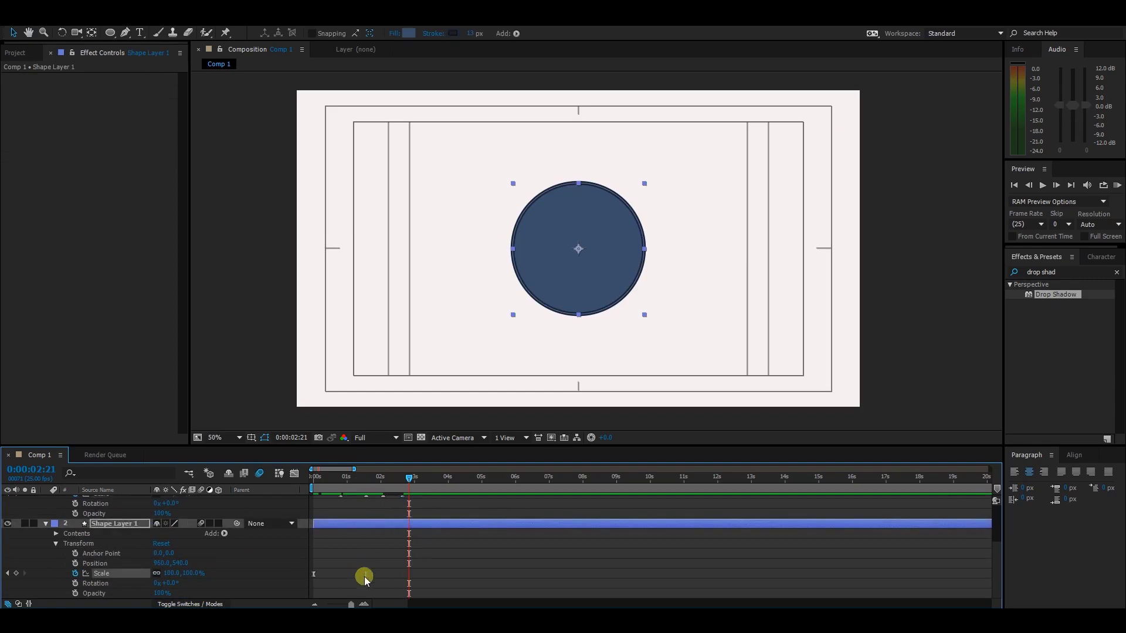
key("ctrl+c")
key("ctrl+v")
left_click_drag(337, 581, 311, 571)
key("ctrl+c")
key("ctrl+v")
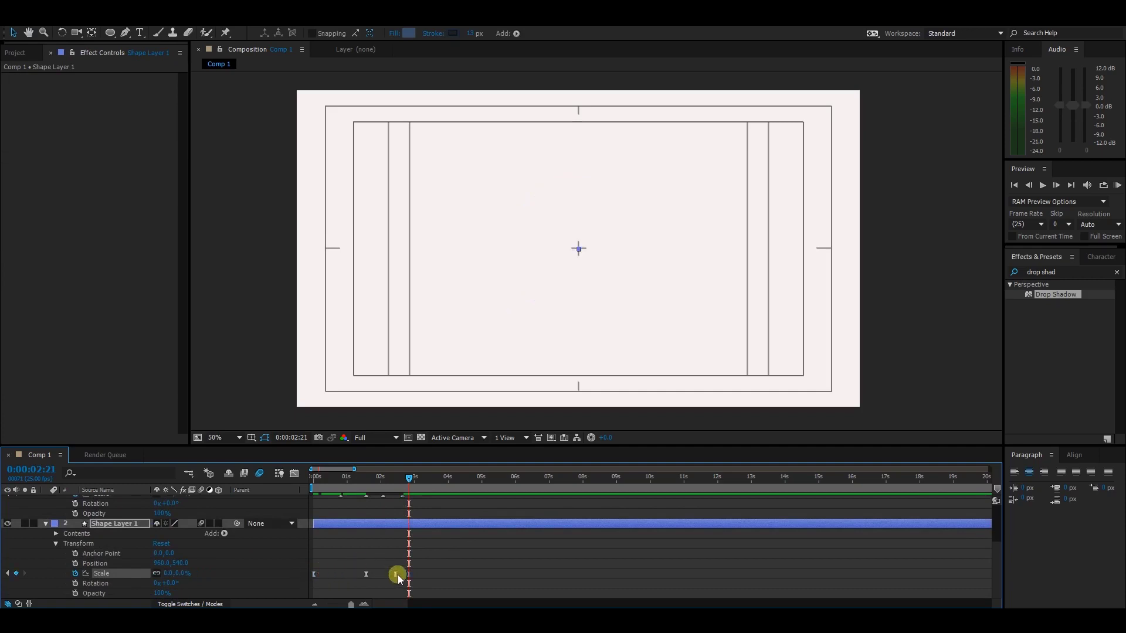
left_click_drag(405, 574, 417, 574)
left_click_drag(409, 478, 368, 487)
key("space")
Step: Shift the Logo layer's closing Scale keyframes so the text starts shrinking at 0:00:02:07, and deselect them
mouse_move(377, 487)
left_mouse_down()
mouse_move(392, 477)
mouse_move(368, 477)
mouse_move(394, 484)
left_mouse_up()
scroll(425, 529, "up", 2)
left_click(389, 524)
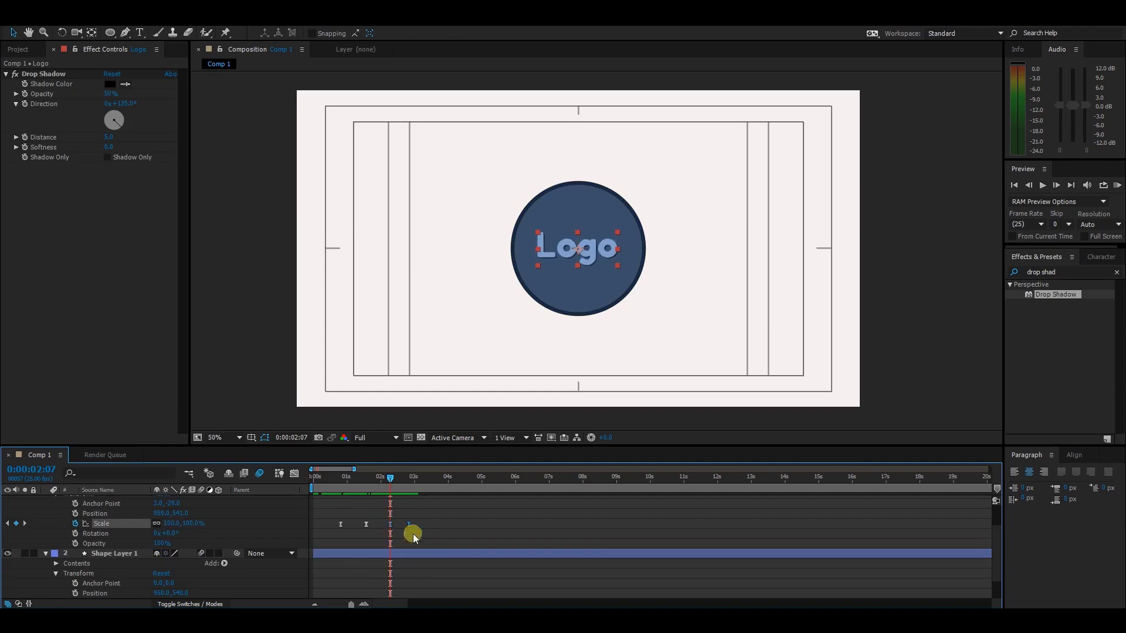
mouse_move(389, 477)
left_mouse_down()
mouse_move(406, 482)
mouse_move(390, 482)
left_mouse_up()
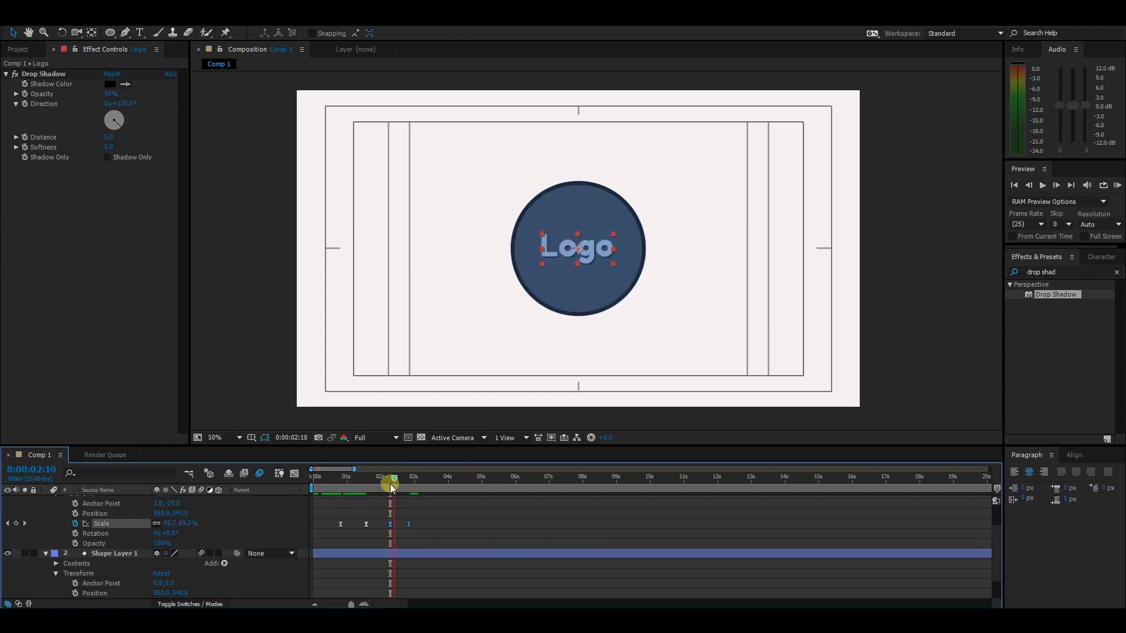
left_click(442, 526)
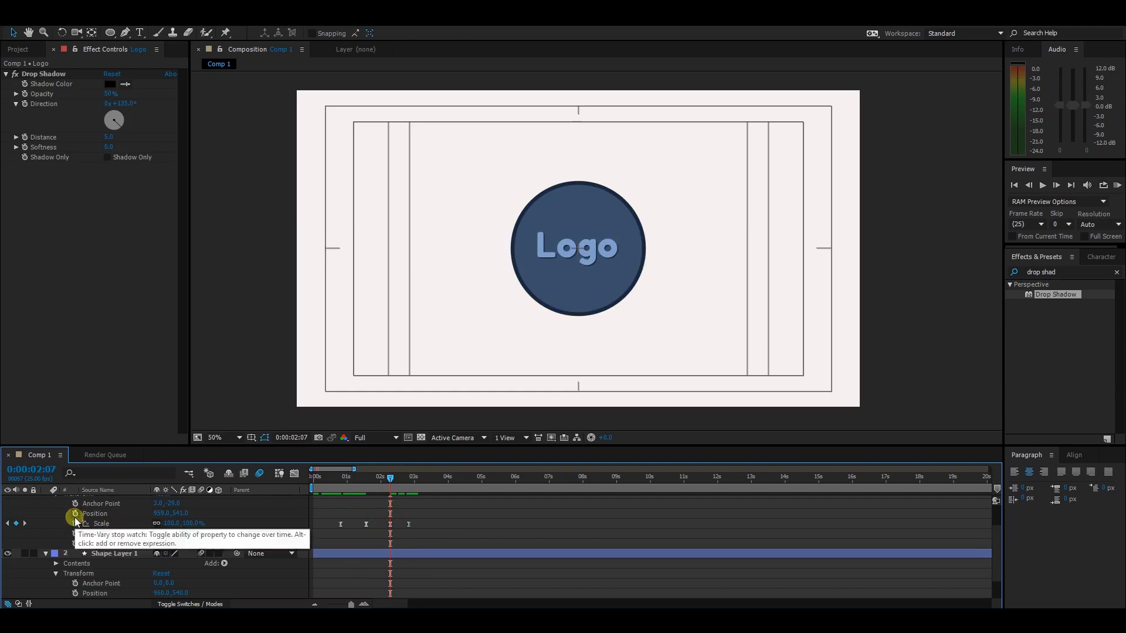
Step: Start animating the circle layer's Position with a keyframe at 0:00:02:07
scroll(407, 527, "up", 2)
left_click(402, 502)
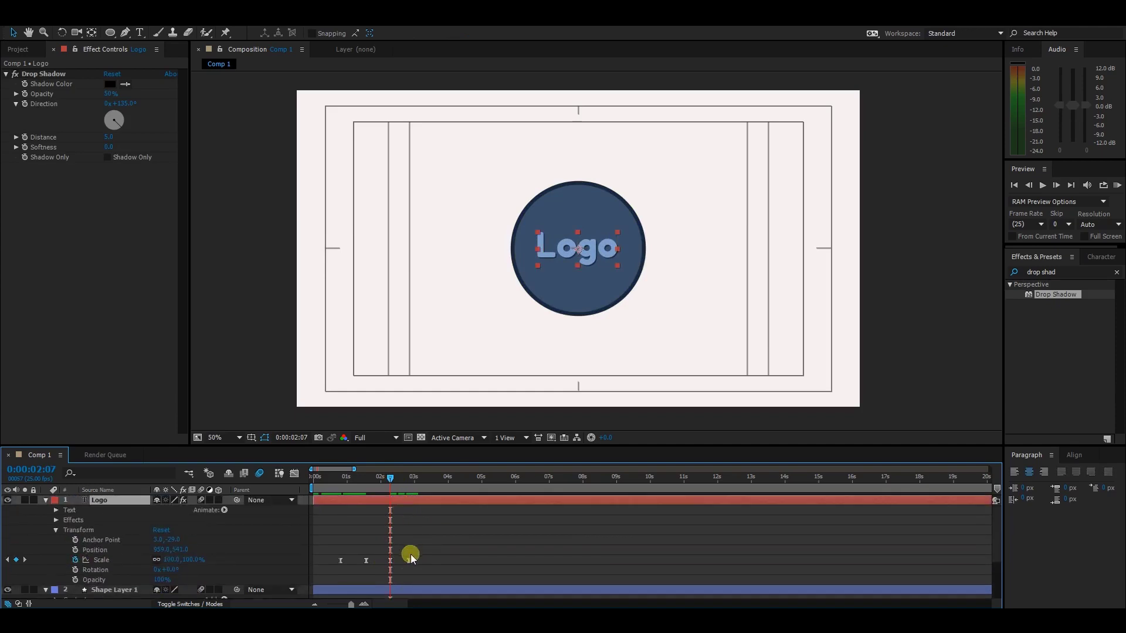
scroll(417, 553, "down", 2)
left_click(402, 531)
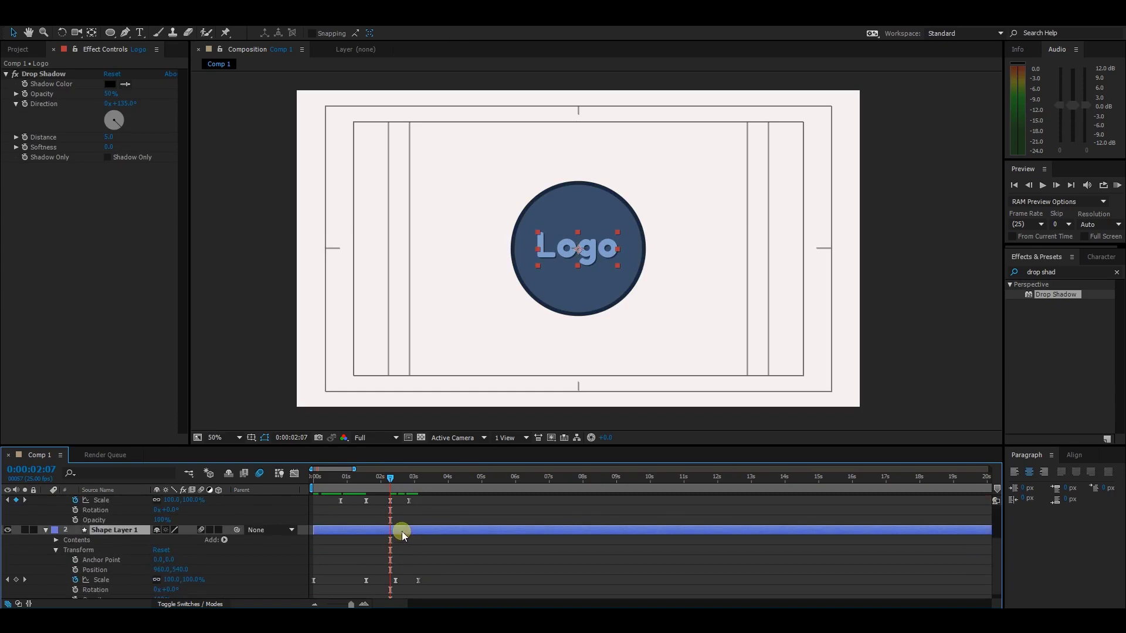
scroll(122, 563, "down", 1)
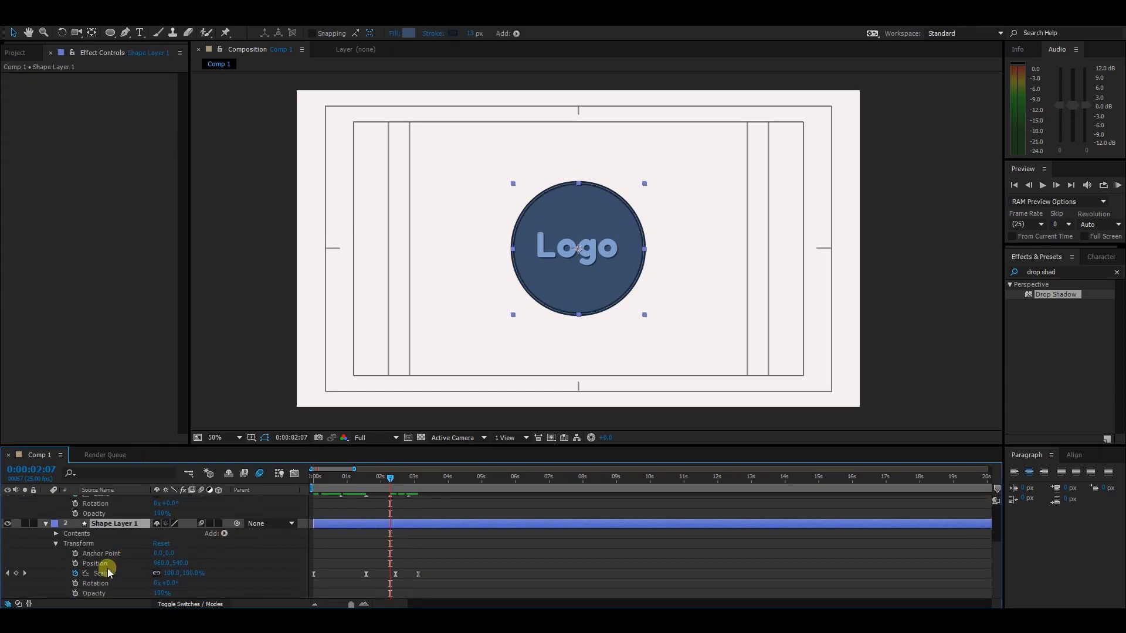
left_click(75, 564)
Step: Keyframe the circle straight down out of the frame at 0:00:02:23, undoing a trial sideways move first
left_click(420, 478)
left_click_drag(419, 478, 412, 478)
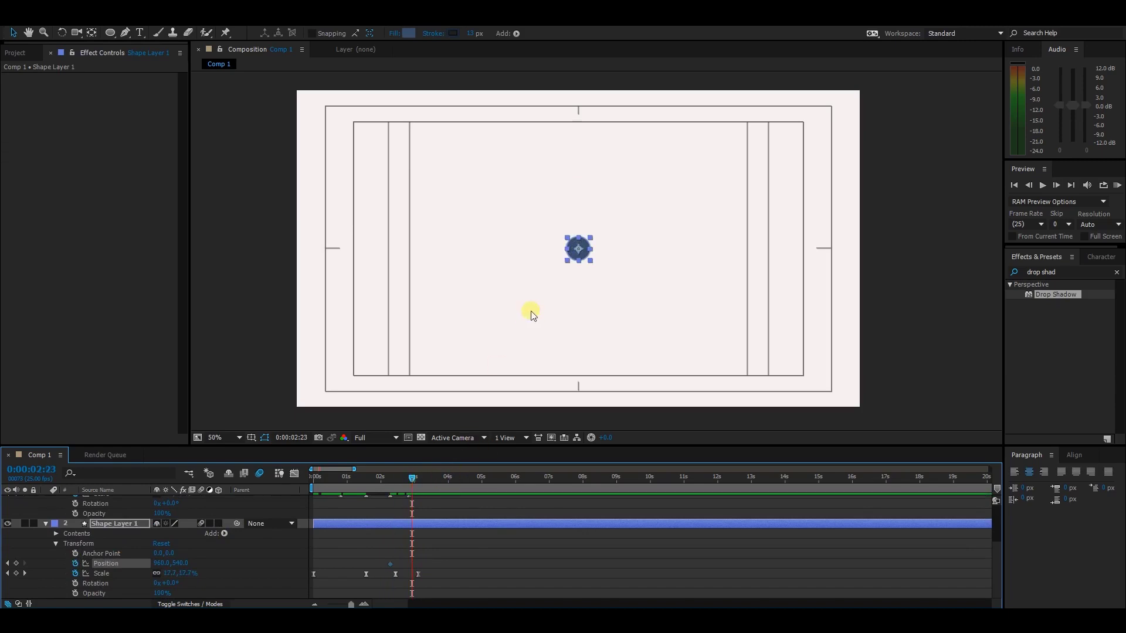
left_click_drag(159, 563, 20, 574)
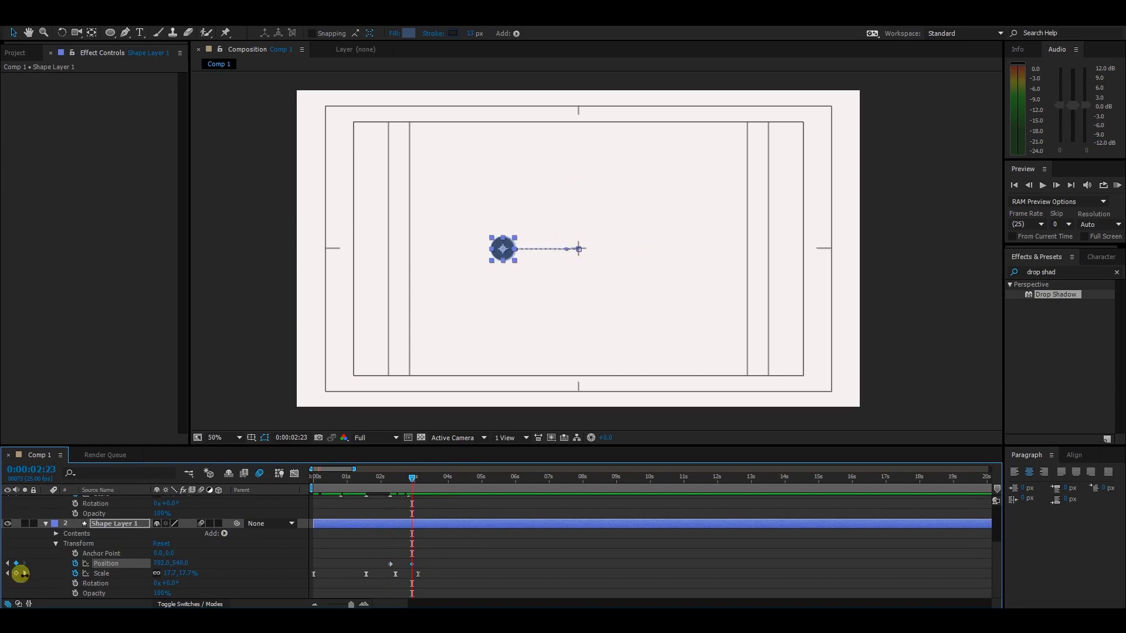
key("ctrl+z")
left_click_drag(201, 567, 573, 561)
Step: Examine the falling circle and its motion blur around 0:00:02:15
mouse_move(396, 487)
left_mouse_down()
mouse_move(379, 486)
mouse_move(410, 484)
mouse_move(399, 487)
left_mouse_up()
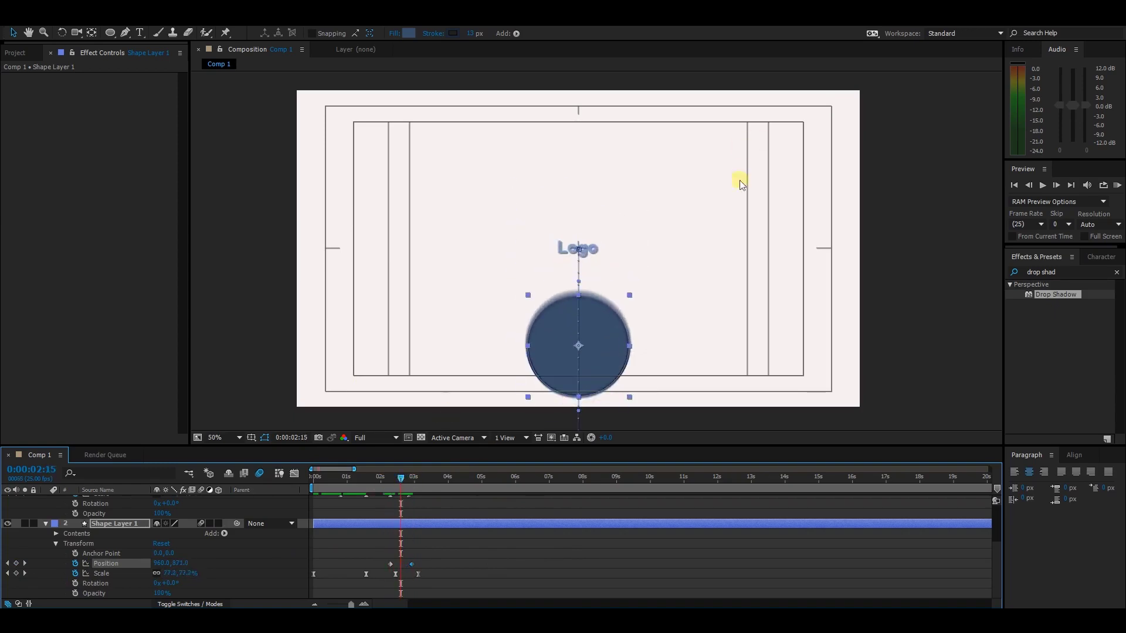
key("period")
key("comma")
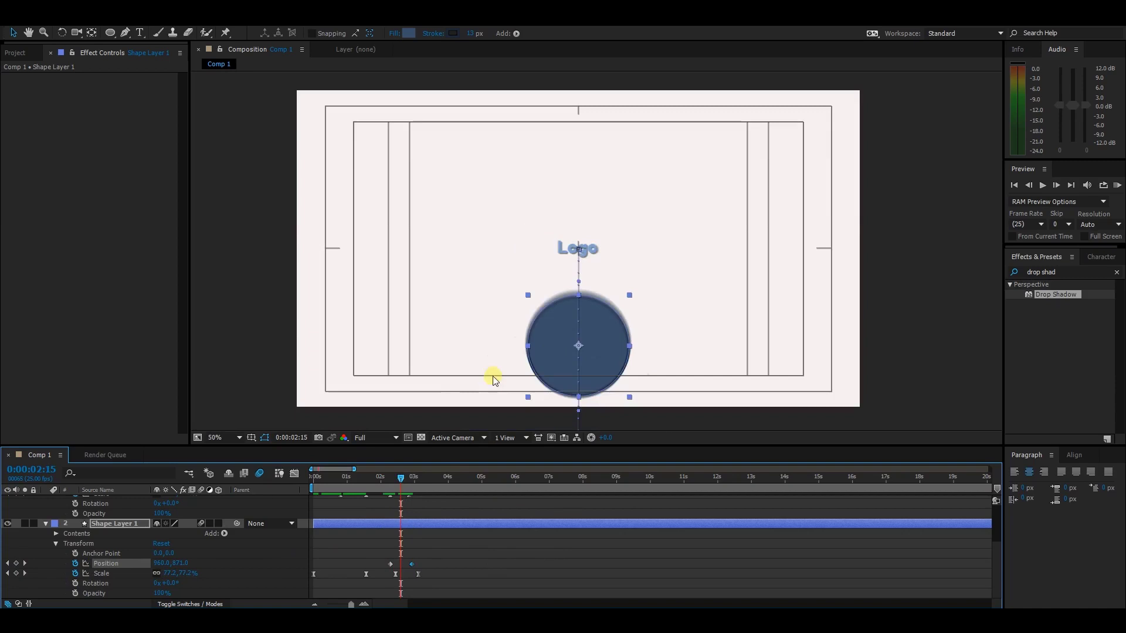
Step: Parent the Logo text layer to Shape Layer 1 at 0:00:02:02, with the Logo layer's properties collapsed
left_click_drag(405, 481, 383, 480)
scroll(382, 529, "up", 5)
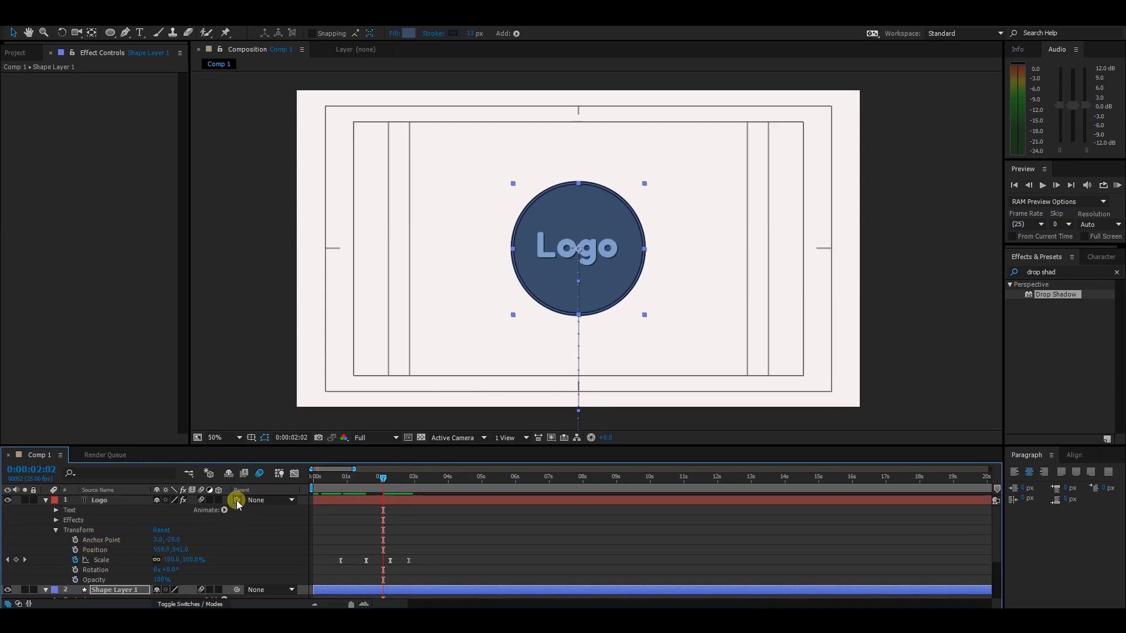
left_click(45, 500)
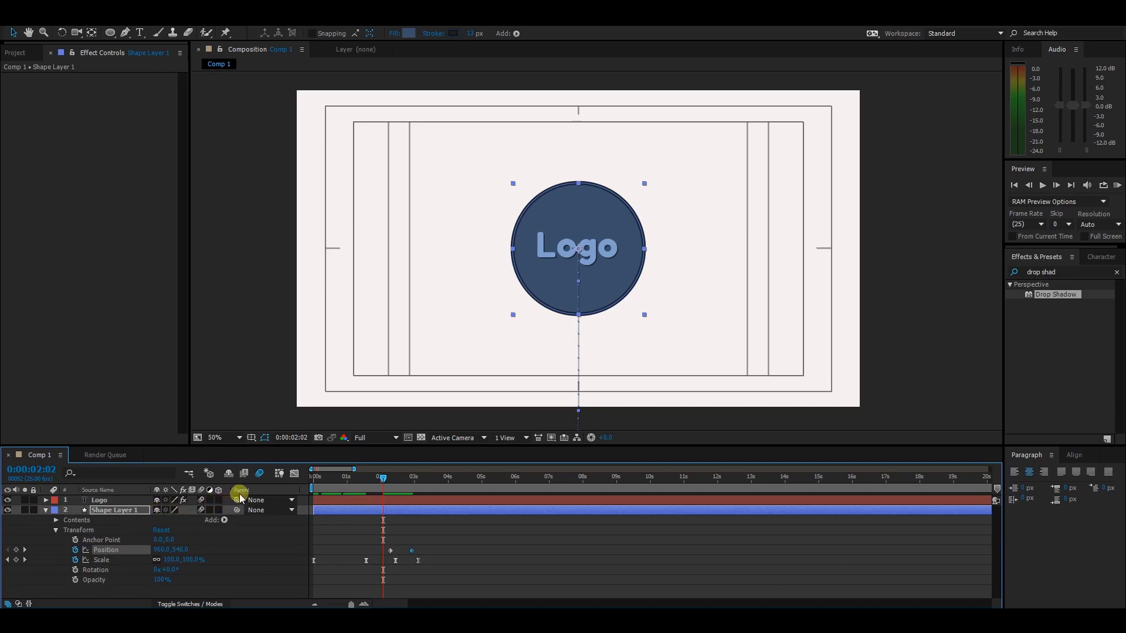
left_click_drag(236, 501, 110, 509)
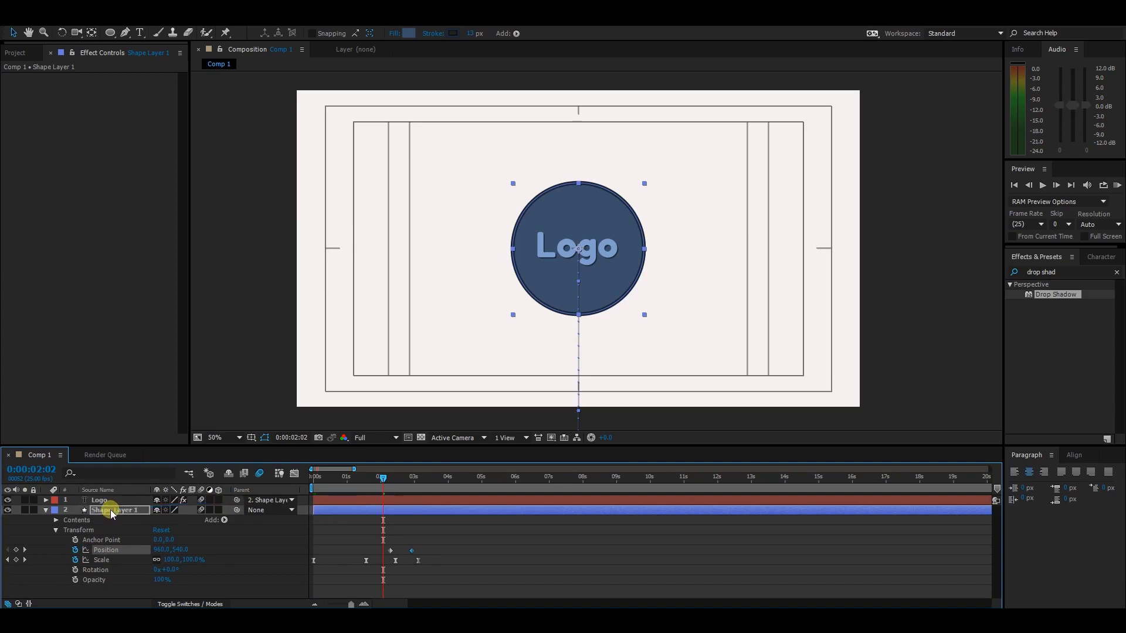
left_click(269, 501)
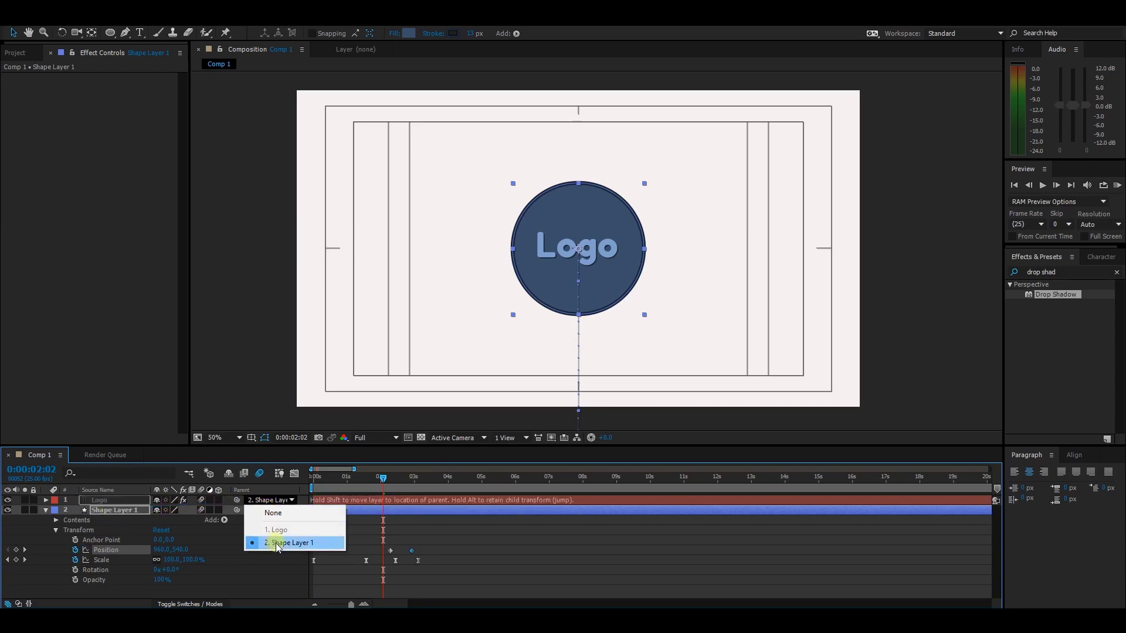
left_click(136, 511)
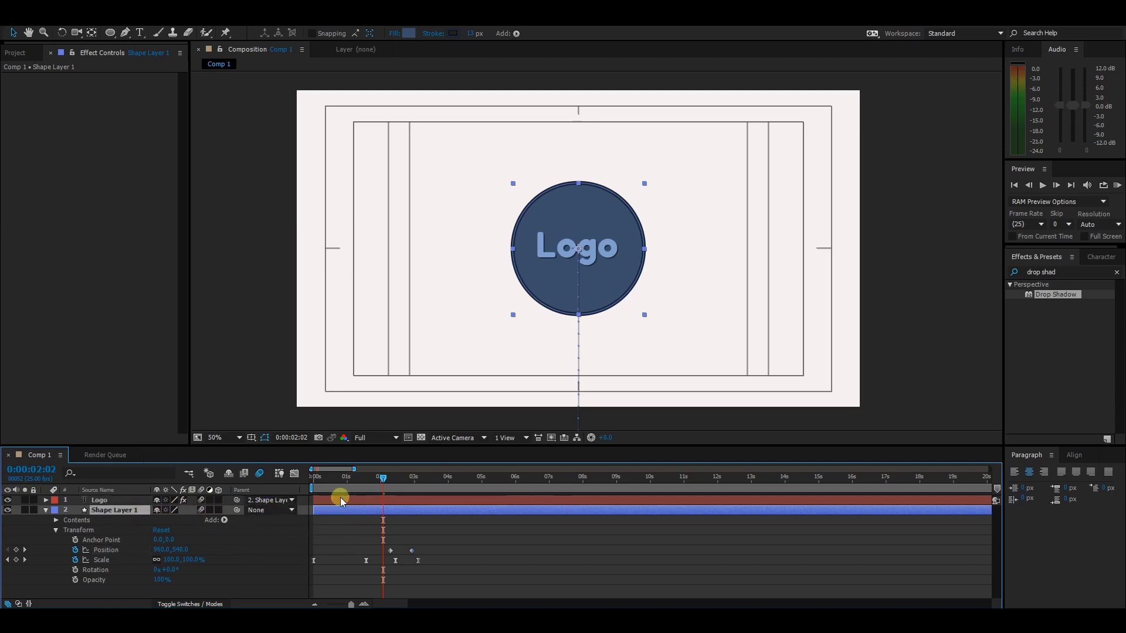
Step: Examine how the text follows the falling circle around 0:00:02:14, and preview the animation from the start
mouse_move(378, 484)
left_mouse_down()
mouse_move(319, 495)
mouse_move(398, 476)
left_mouse_up()
scroll(597, 324, "up", 2)
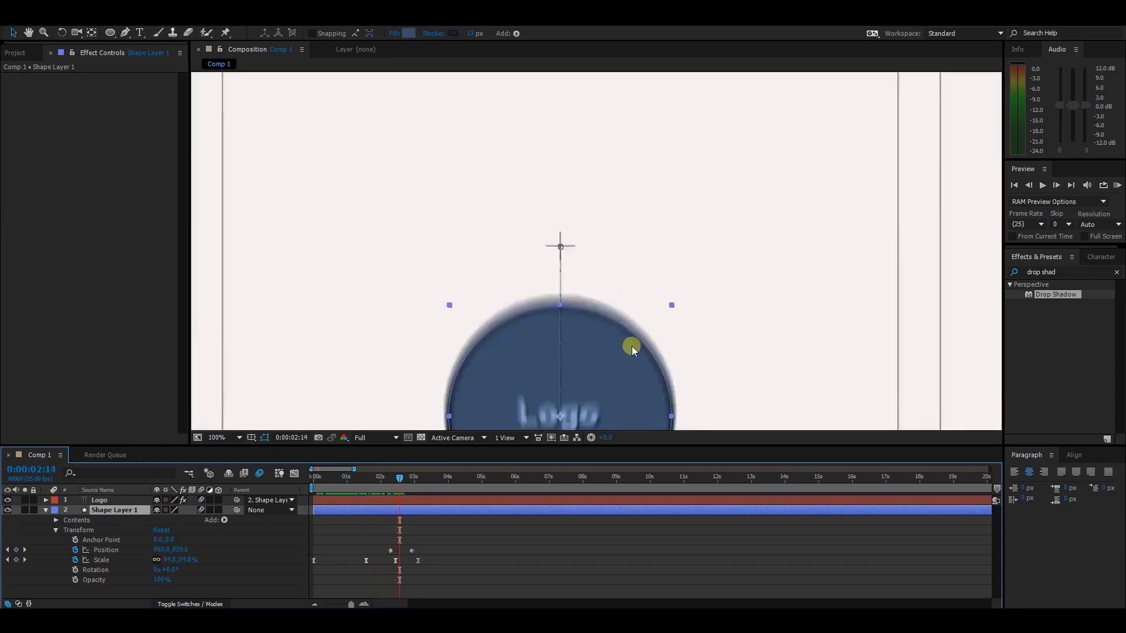
left_click_drag(613, 384, 614, 263)
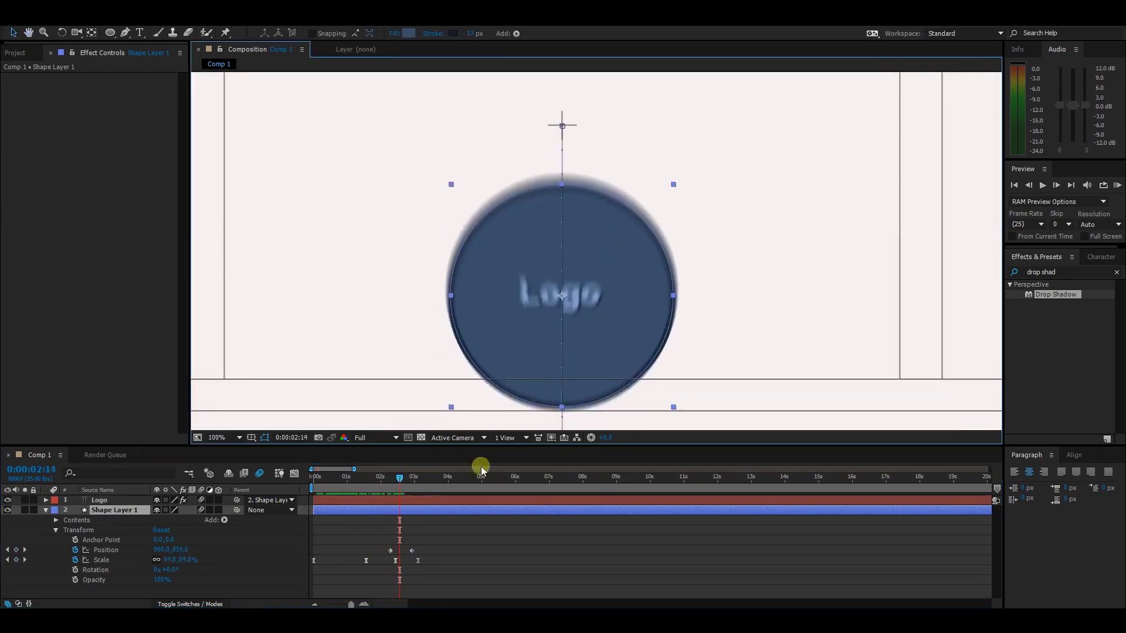
left_click_drag(398, 478, 398, 482)
scroll(729, 301, "down", 1)
left_click_drag(694, 194, 696, 251)
left_click_drag(396, 476, 297, 488)
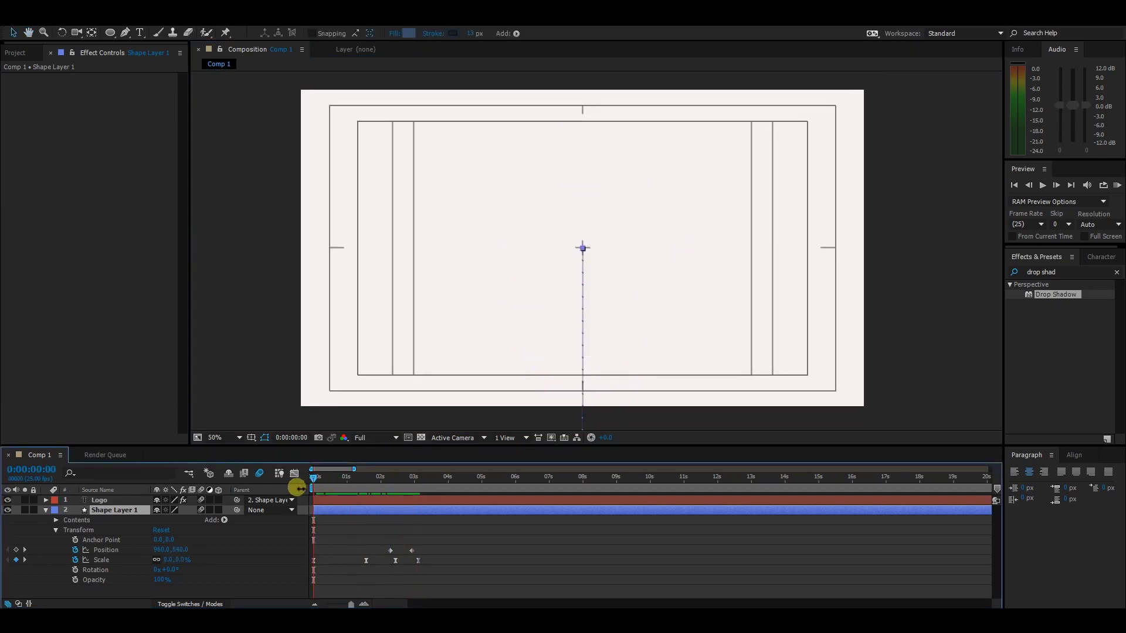
key("space")
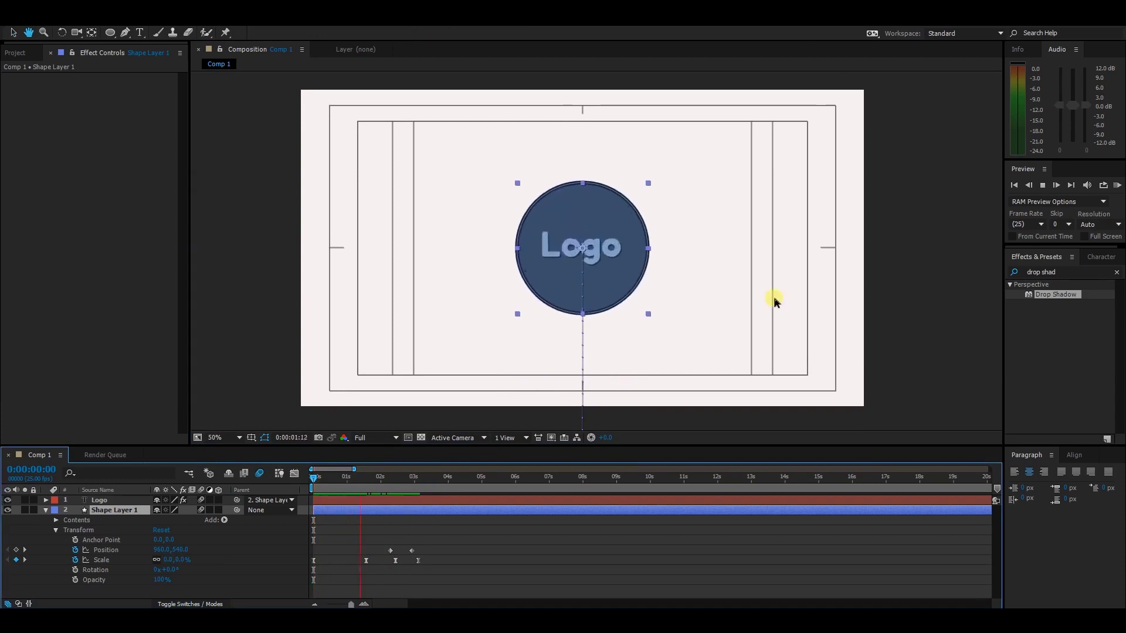
key("space")
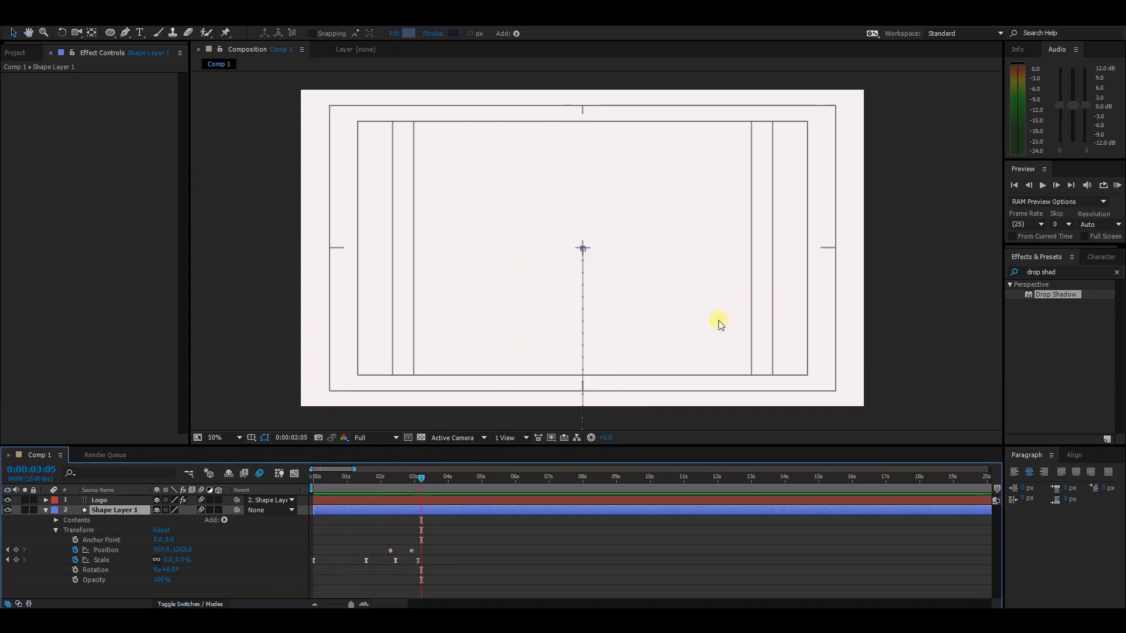
Step: Hide the title and action safe guides in the composition view and play the animation from the beginning
left_click(251, 438)
left_click(281, 449)
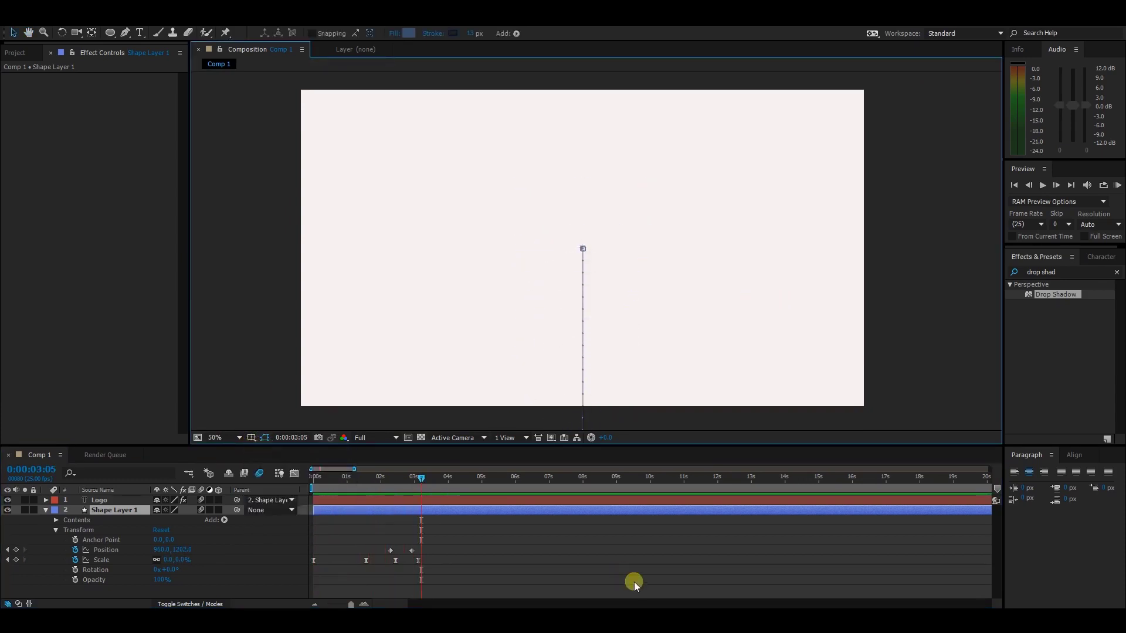
left_click_drag(420, 477, 310, 494)
key("space")
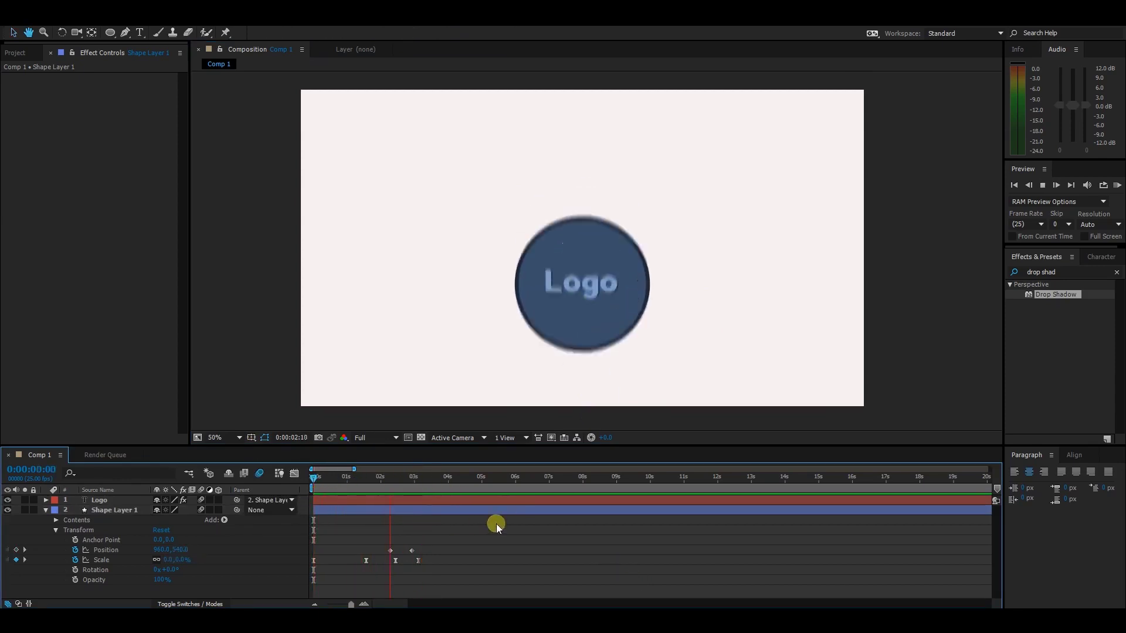
key("space")
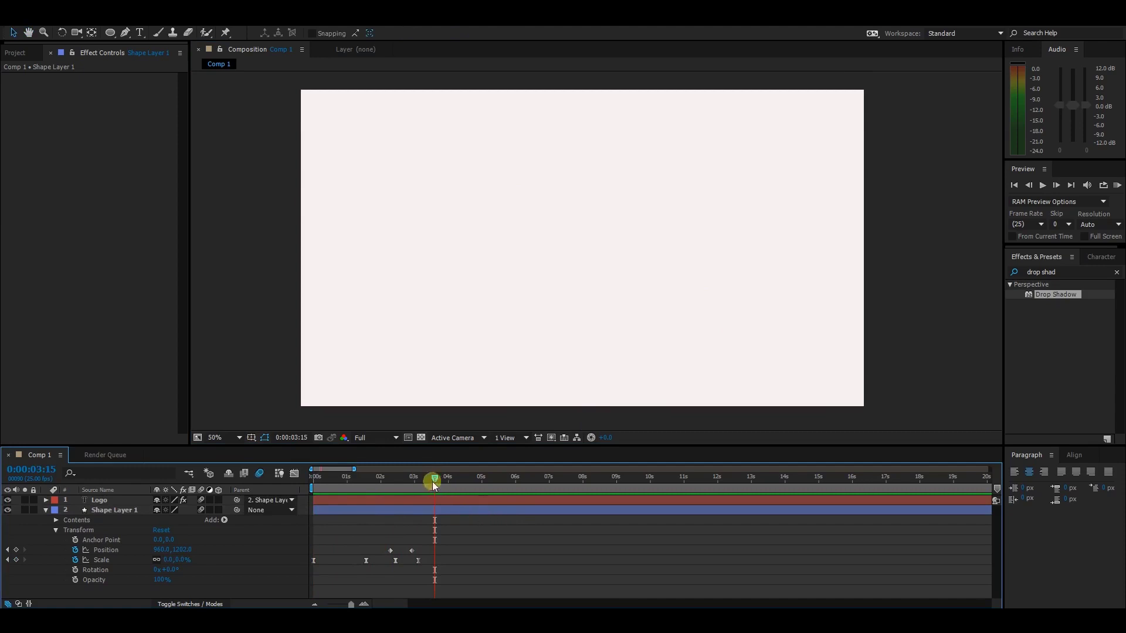
Step: Apply Easy Ease to the circle layer's Position keyframes in the Graph Editor and play back the eased exit
left_click_drag(431, 482, 402, 485)
left_click_drag(435, 543, 364, 536)
left_click(294, 473)
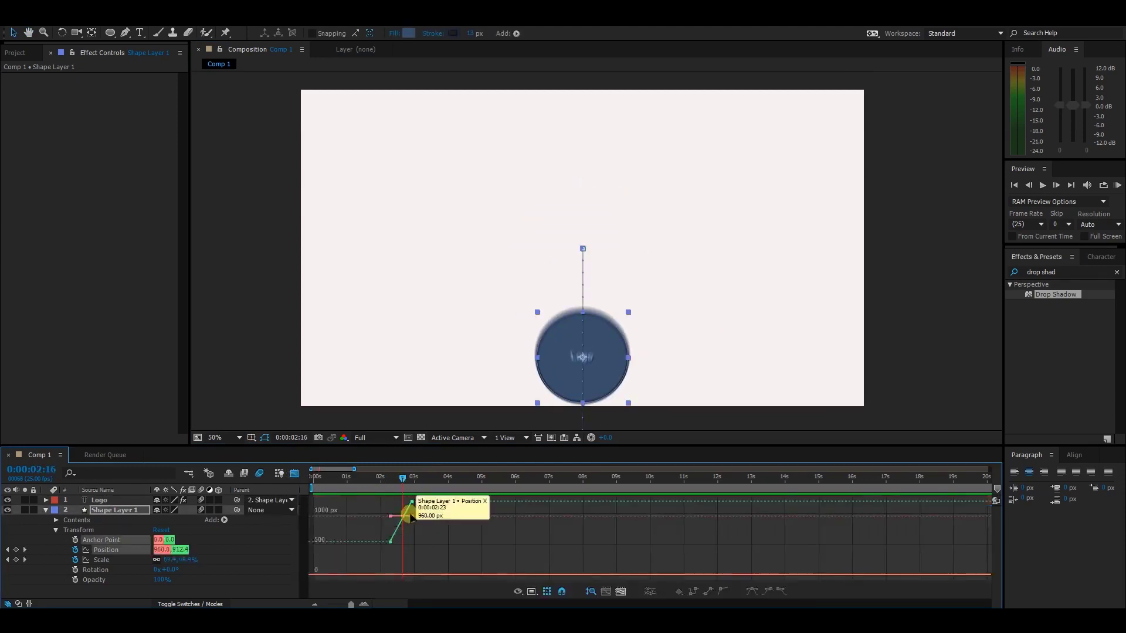
left_click_drag(380, 498, 380, 497)
left_click(752, 592)
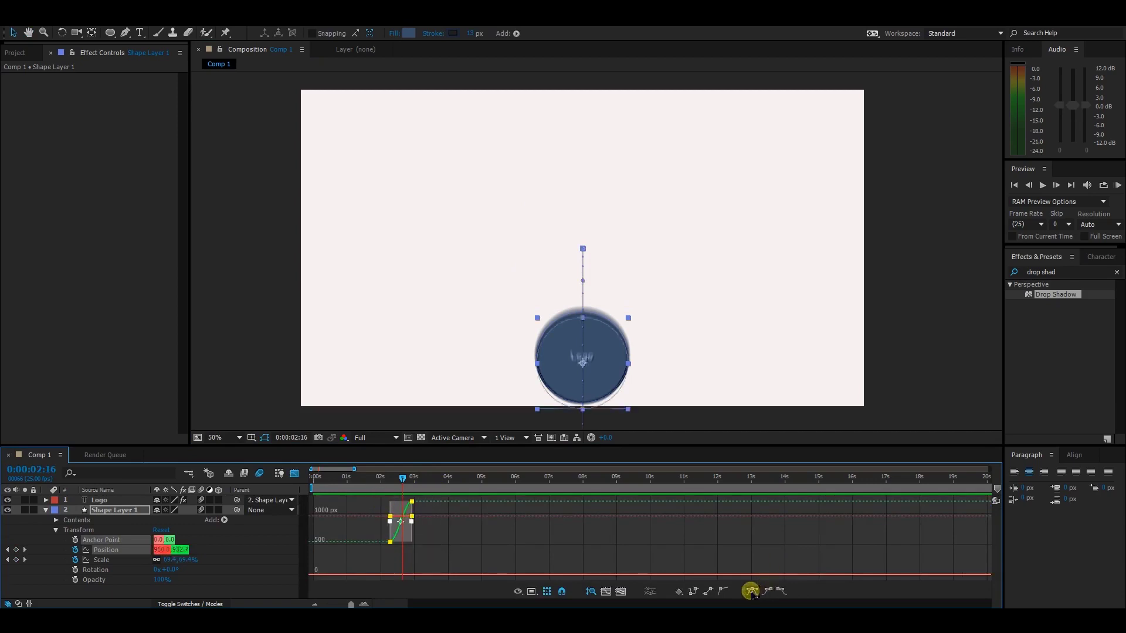
left_click(294, 473)
left_click(478, 550)
left_click(381, 482)
key("space")
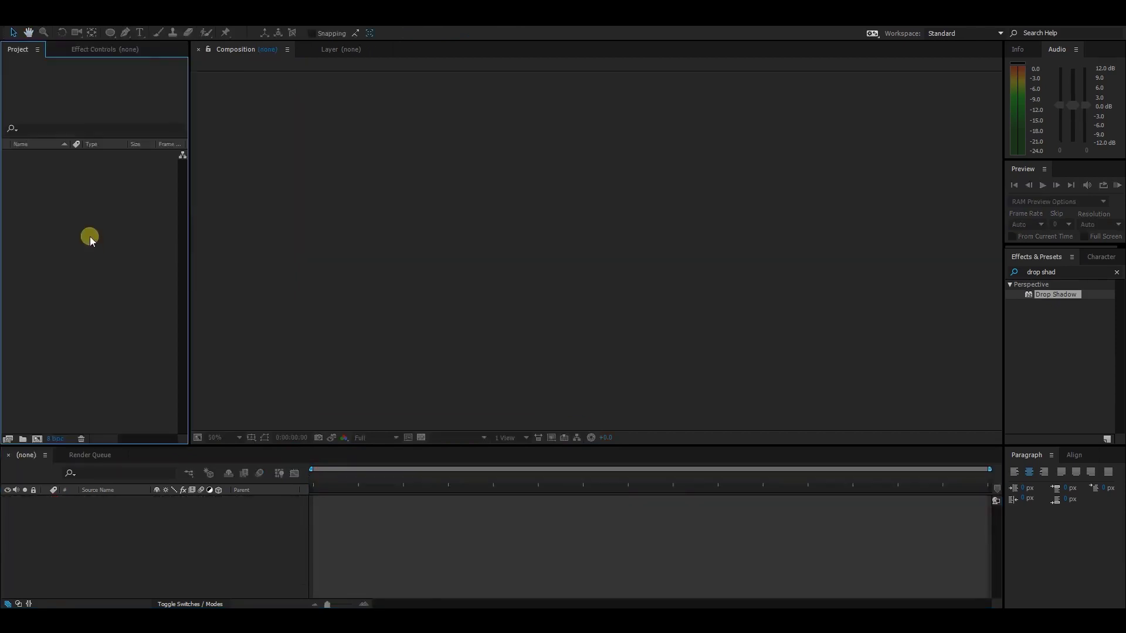
Step: Create a composition named Comp 1 with the HDTV 1080 25 preset, 0:05:50:00 duration and pale red background
right_click(99, 224)
left_click(117, 232)
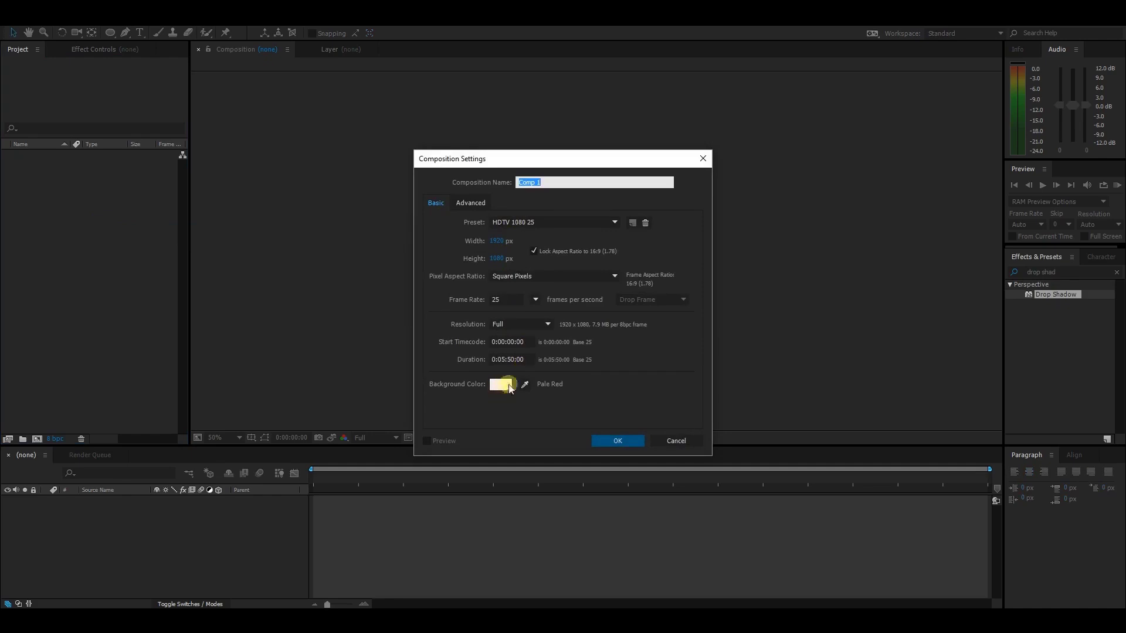
left_click(614, 438)
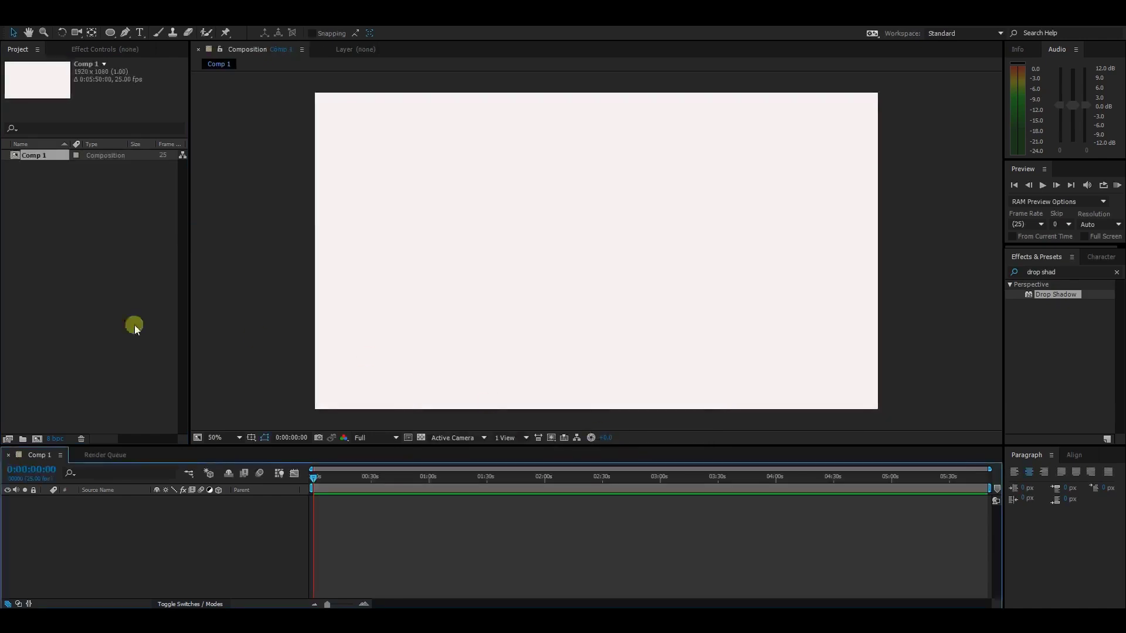
Step: Import the Adobe_After_Effects_CC_Logo PNG as footage and place it at the centre of Comp 1
right_click(79, 245)
mouse_move(120, 304)
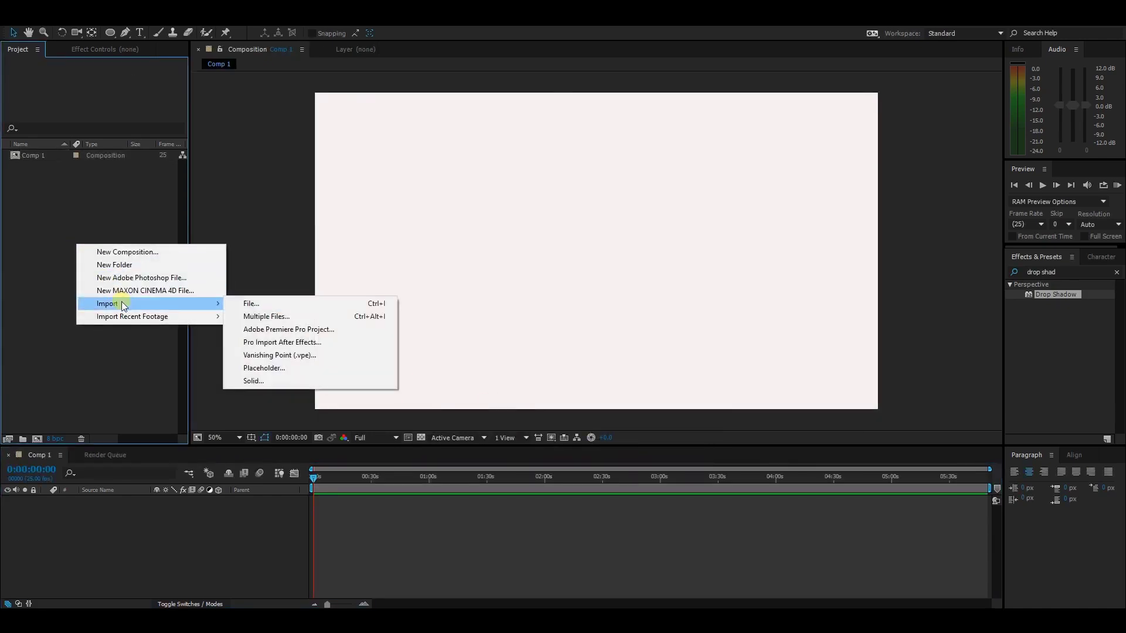
left_click(252, 304)
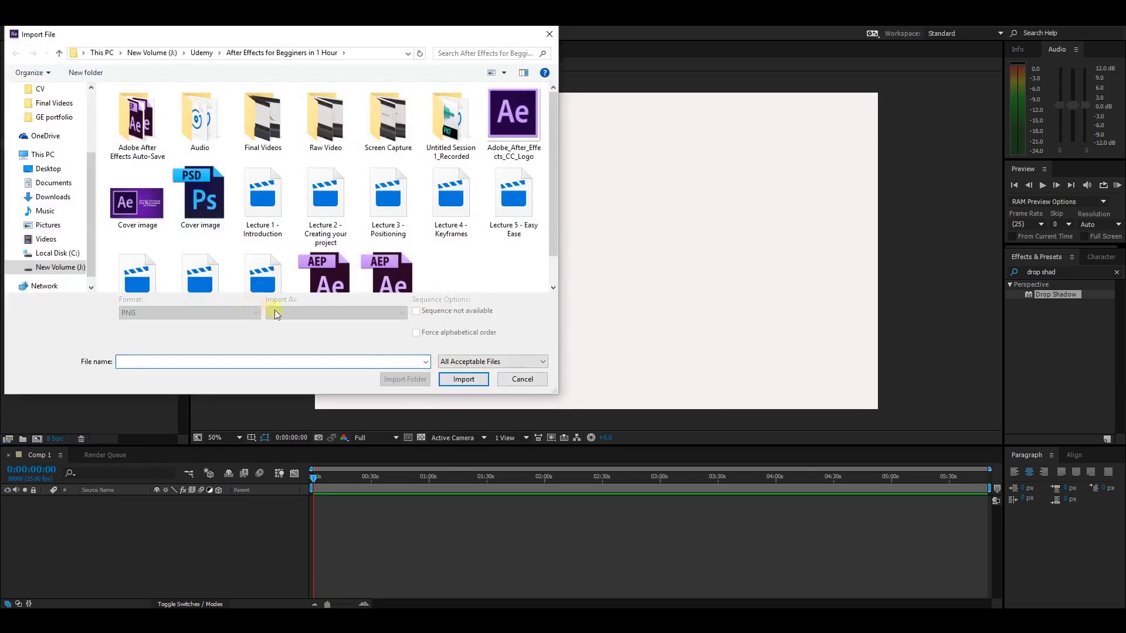
left_click(517, 118)
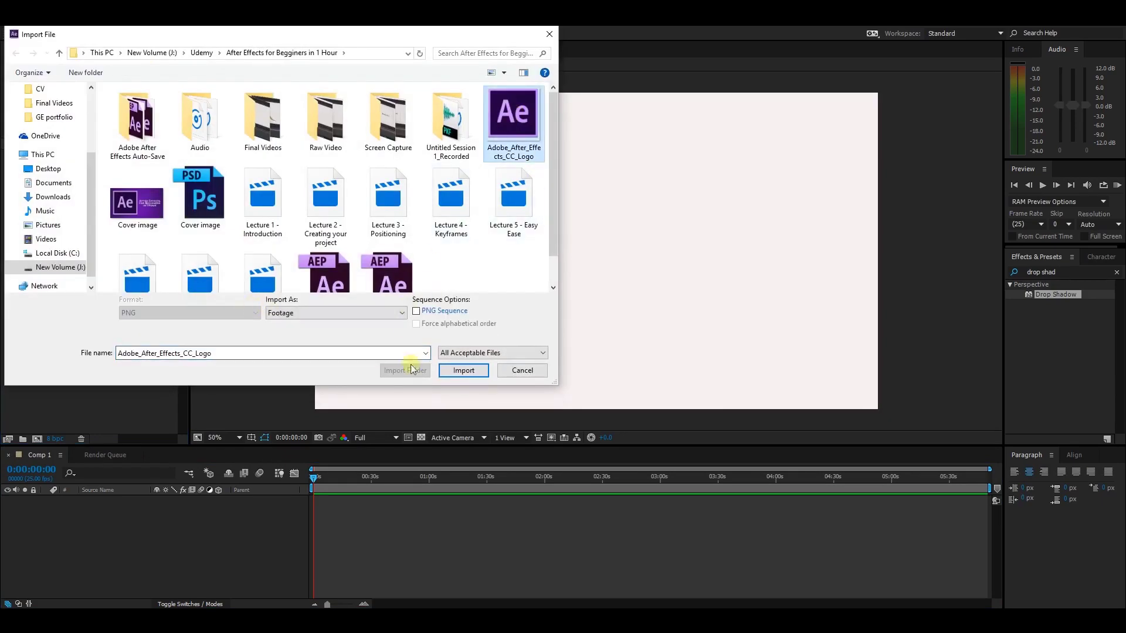
left_click(464, 372)
left_click_drag(51, 155, 594, 252)
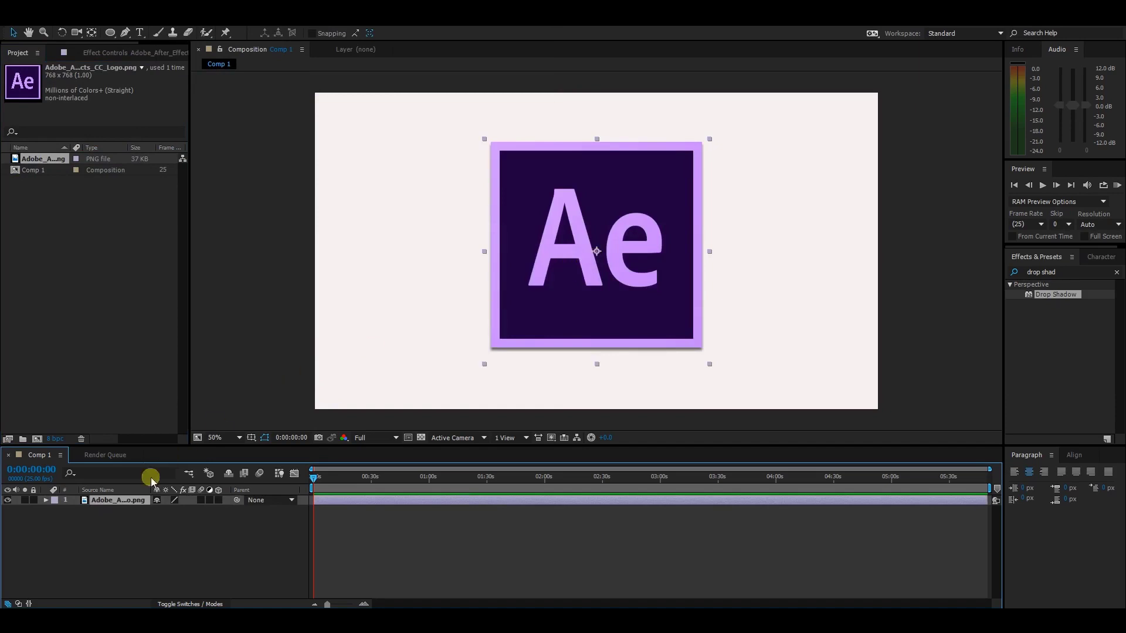
Step: Scale the imported logo layer down to 59% and deselect it
left_click(46, 500)
left_click(55, 510)
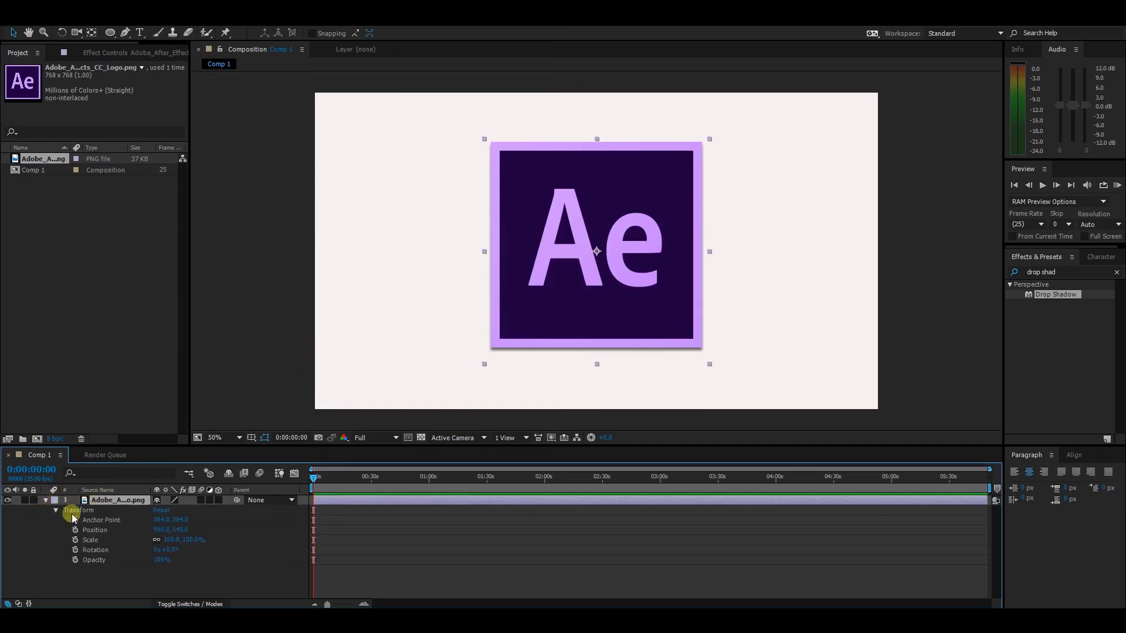
left_click_drag(198, 547, 171, 541)
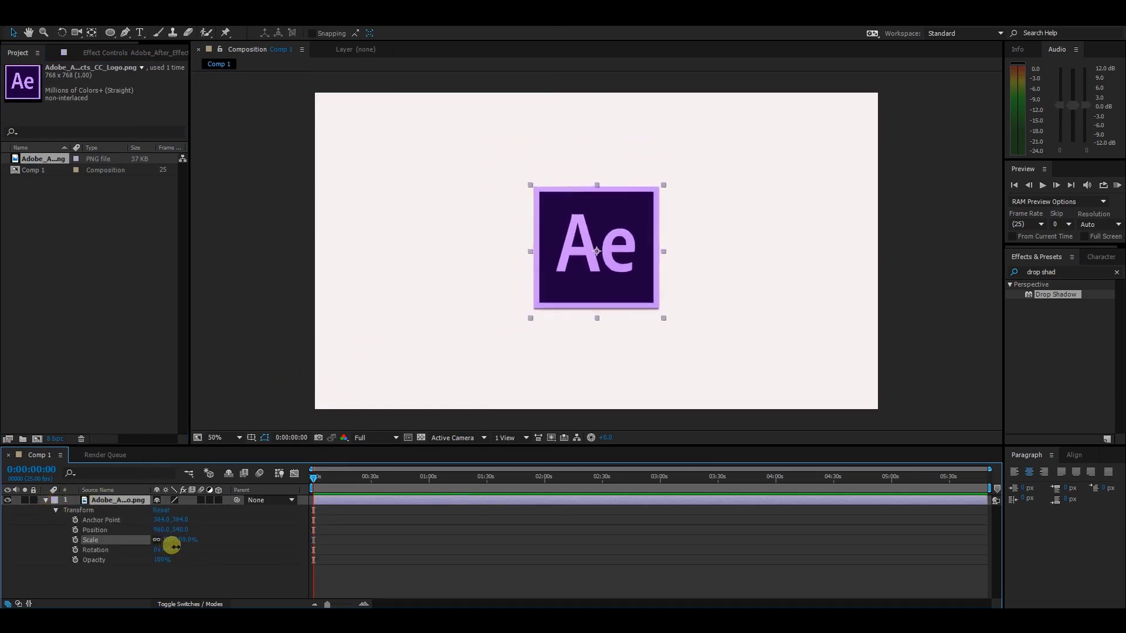
scroll(763, 249, "down", 2)
left_click(850, 272)
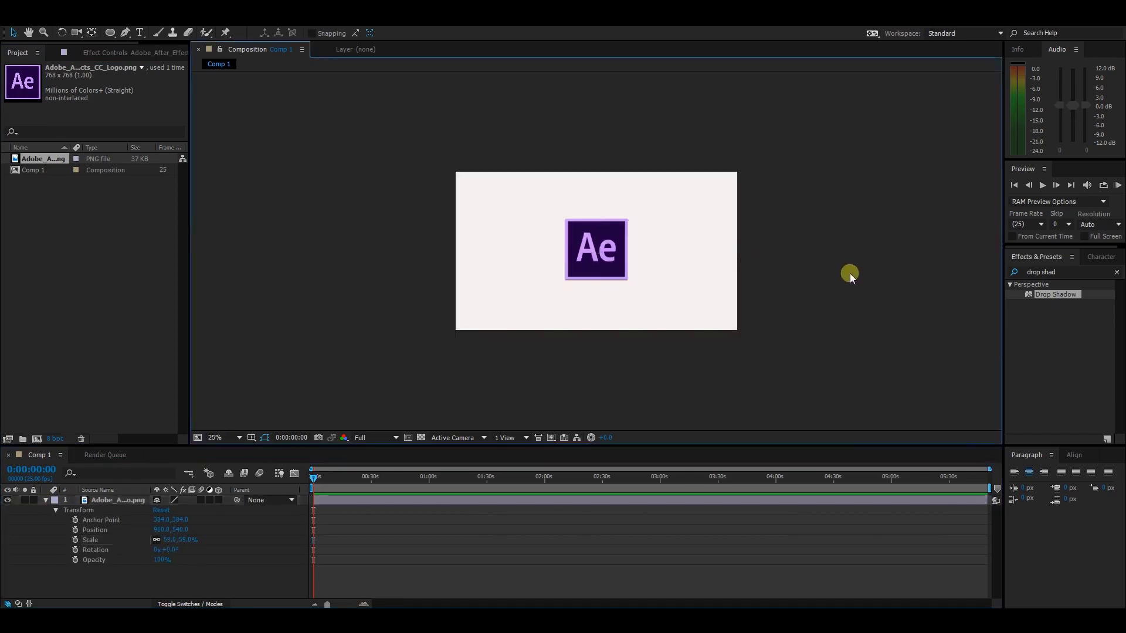
scroll(713, 276, "up", 2)
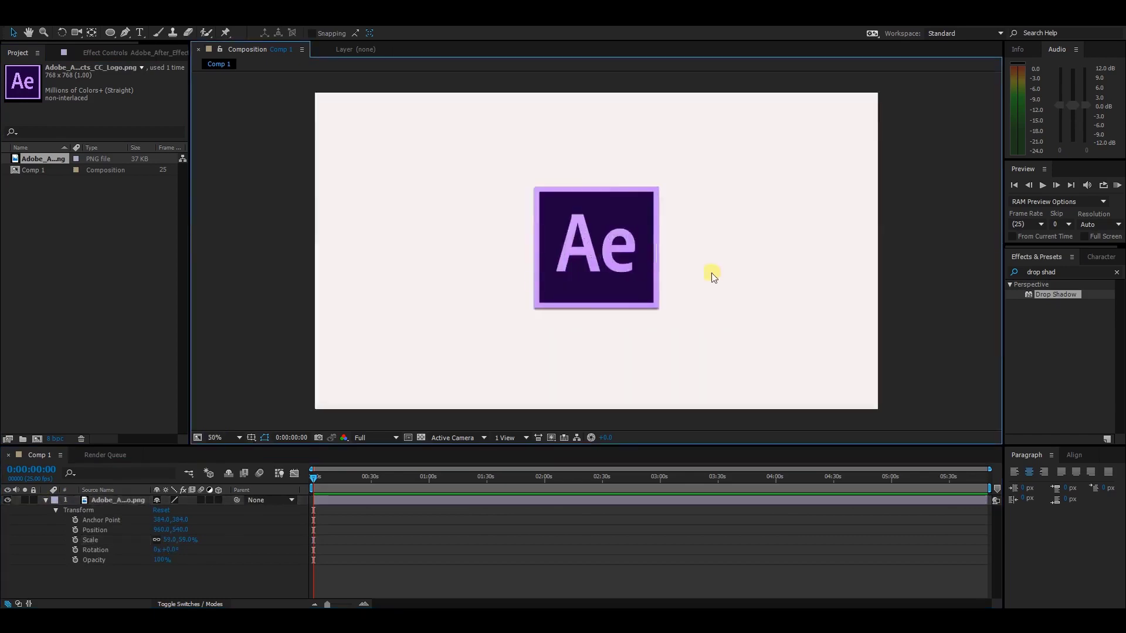
Step: Animate the logo's Scale from 0% at 0:00:00:00 to 59% a few seconds in, preview it and magnify the timeline
left_click(75, 540)
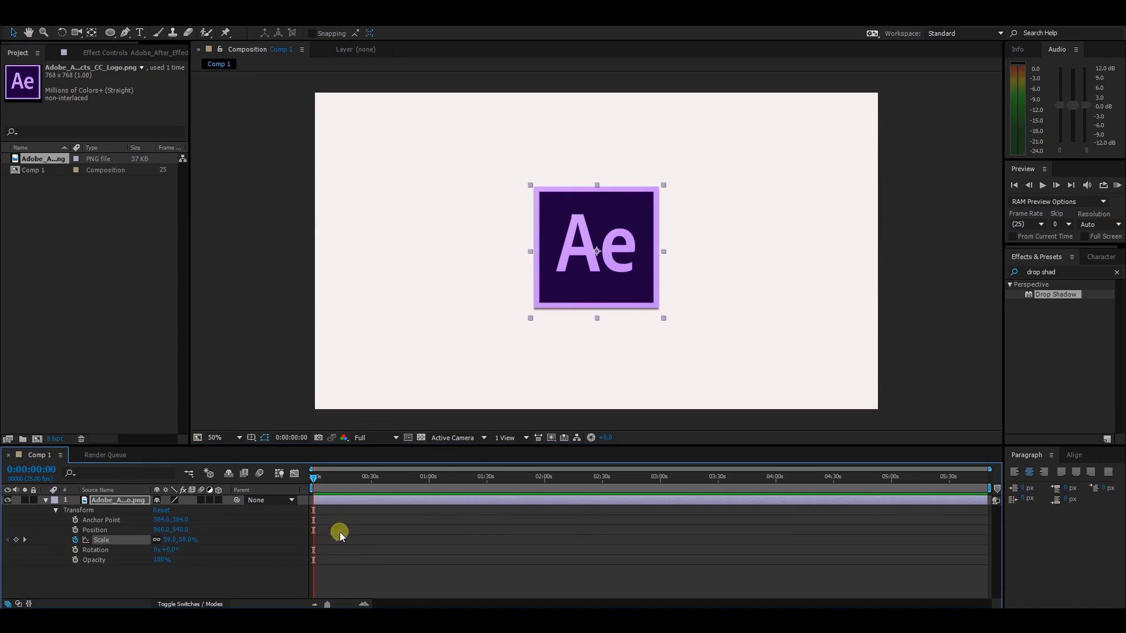
left_click(186, 541)
type("0")
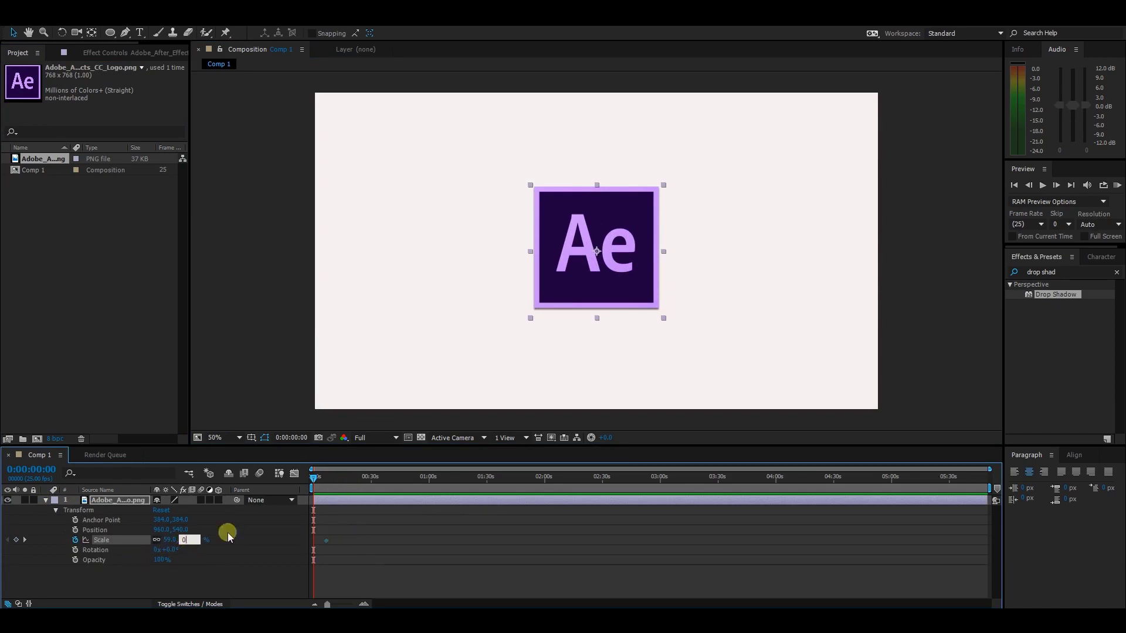
left_click(346, 519)
mouse_move(316, 479)
left_mouse_down()
mouse_move(332, 475)
mouse_move(314, 481)
left_mouse_up()
key("space")
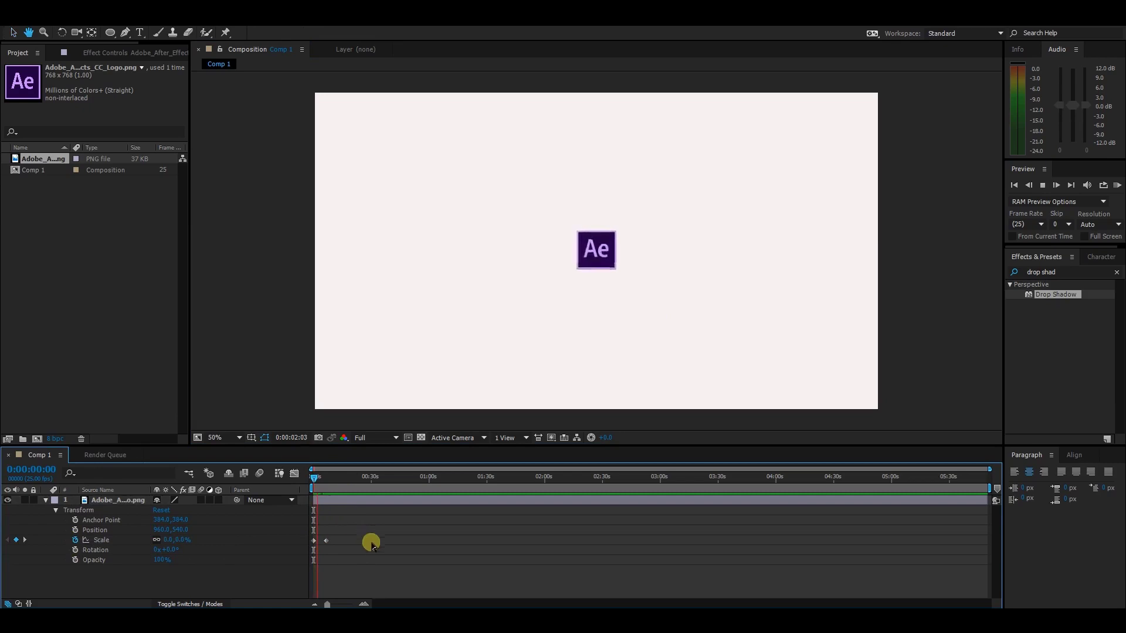
key("space")
left_click(361, 602)
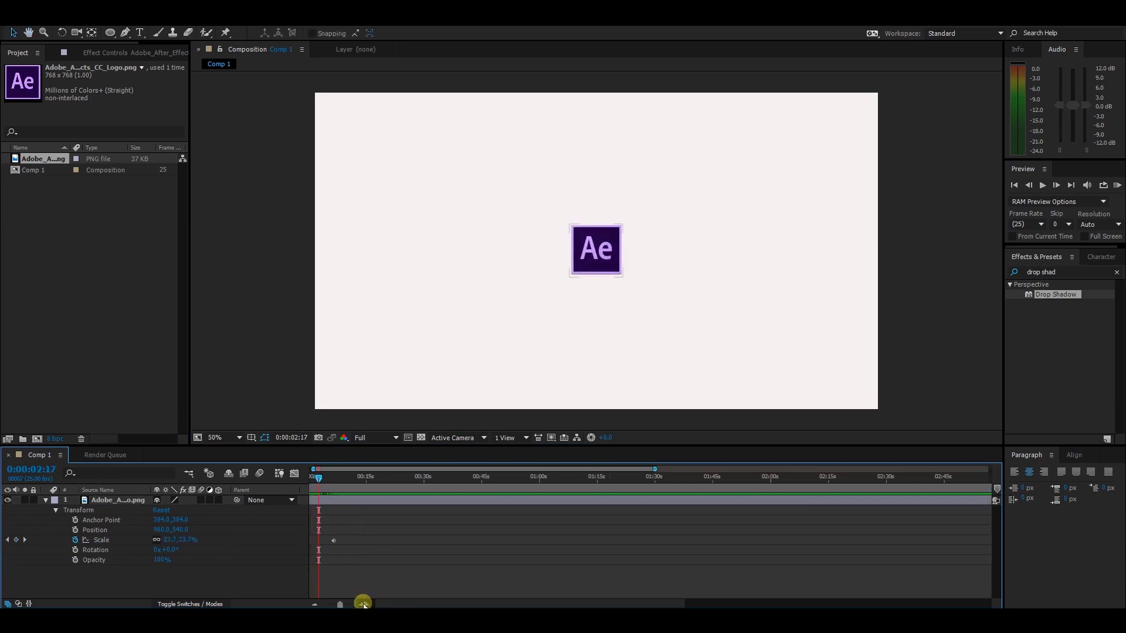